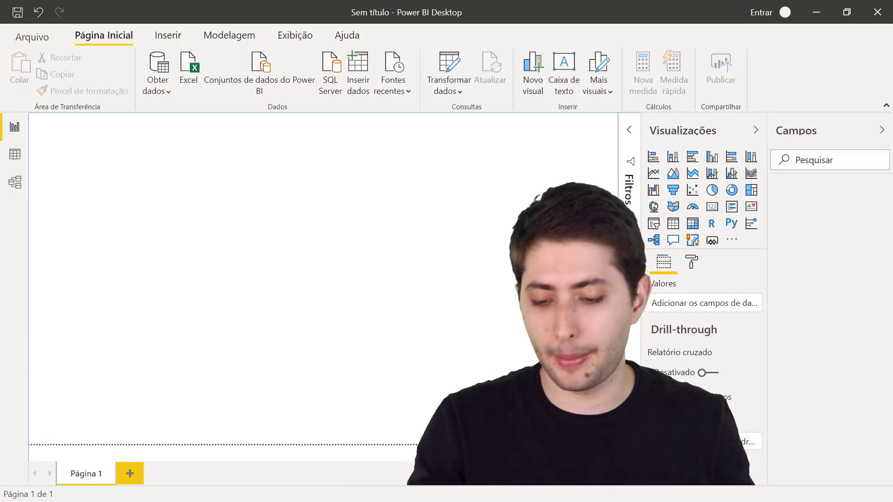
- Switch to the Cadastro Funcionarios.xlsx workbook in Excel, showing the Industrial sheet
{"action": "key", "text": "alt+Tab"}
{"action": "key", "text": "Escape"}
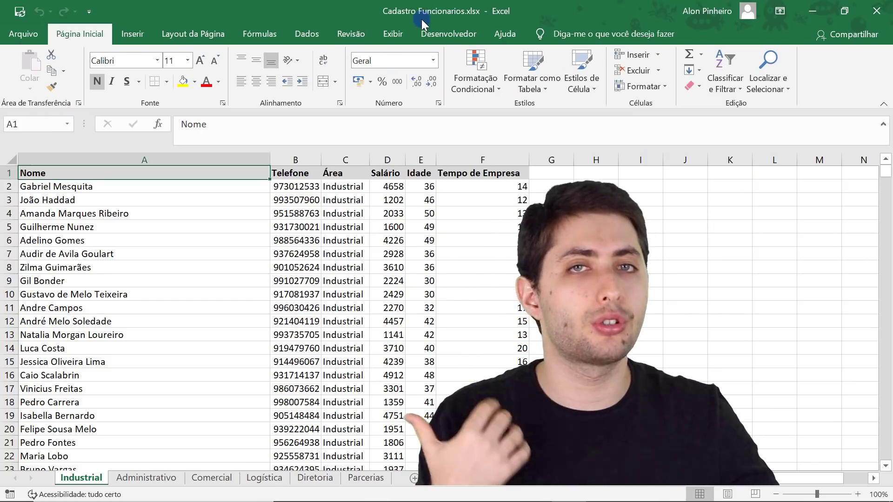
{"action": "left_click", "coordinate": [156, 479]}
{"action": "left_click", "coordinate": [210, 478]}
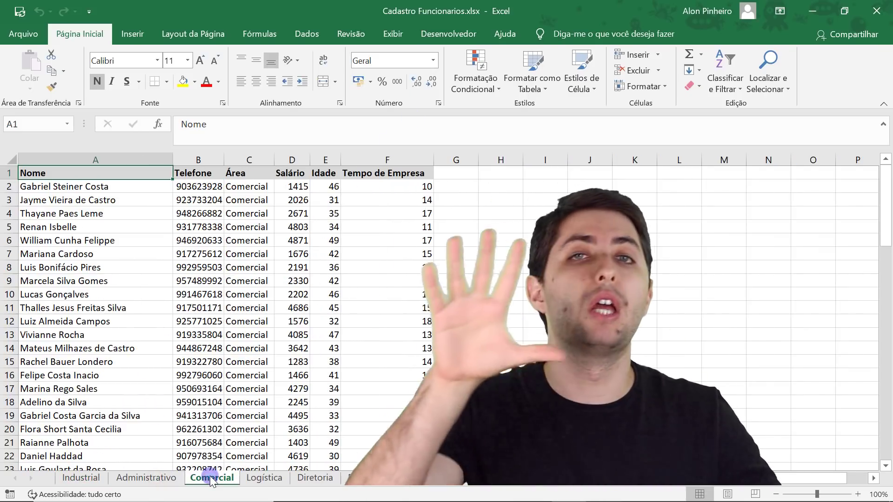
{"action": "left_click", "coordinate": [79, 478]}
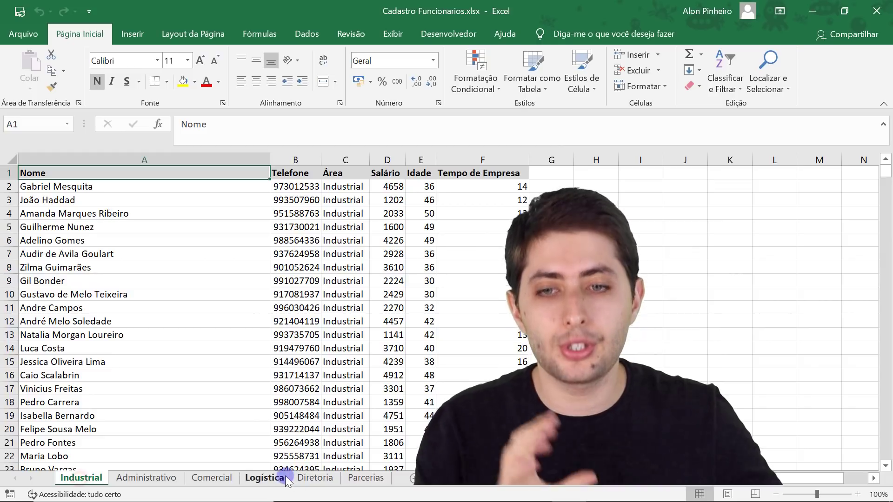
{"action": "left_click", "coordinate": [282, 478]}
{"action": "left_click", "coordinate": [81, 478]}
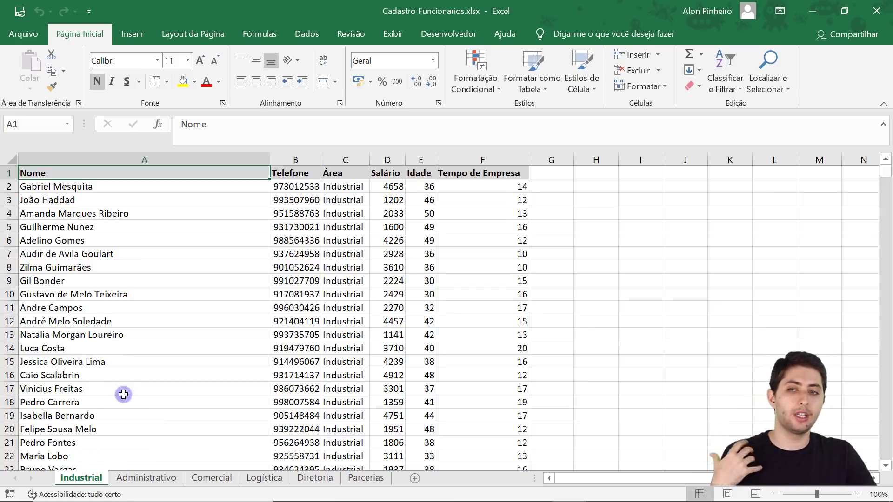
- Select names A4:A7 on Industrial, then the Nome, Telefone, Área and Salário columns on Administrativo
{"action": "left_click_drag", "start_coordinate": [166, 217], "coordinate": [160, 256]}
{"action": "scroll", "coordinate": [160, 256], "scroll_direction": "down", "scroll_amount": 5}
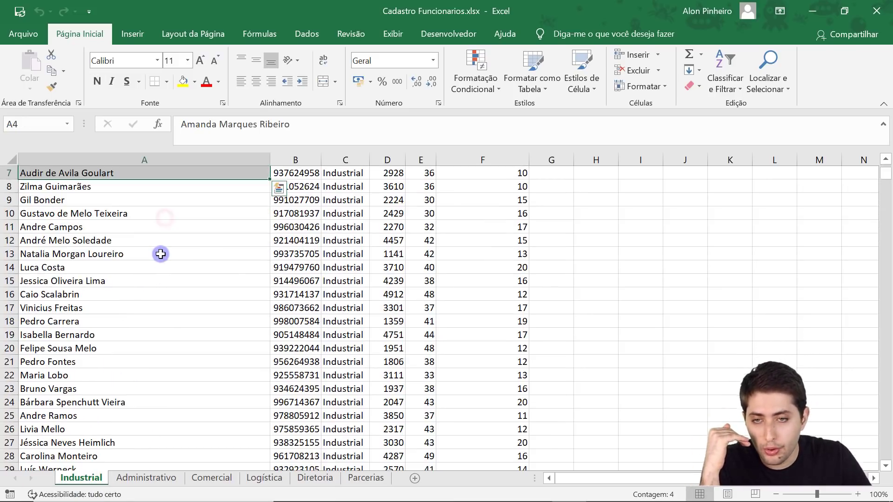
{"action": "scroll", "coordinate": [160, 255], "scroll_direction": "up", "scroll_amount": 5}
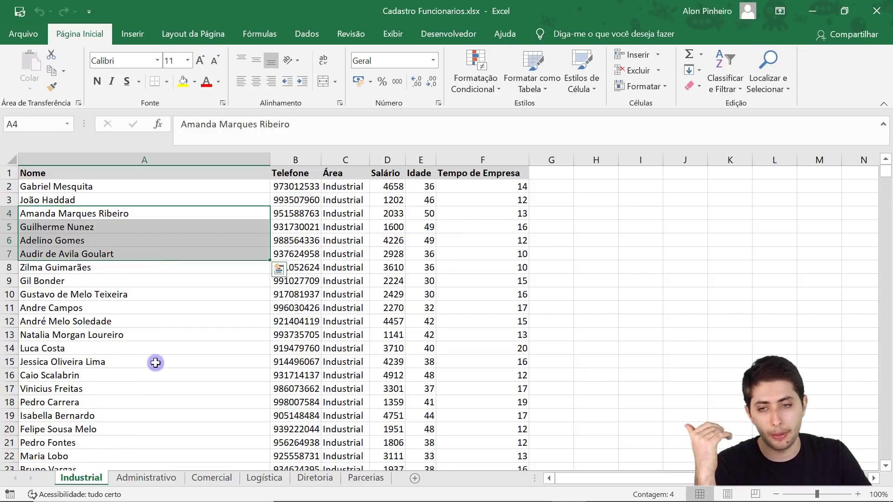
{"action": "left_click", "coordinate": [146, 478]}
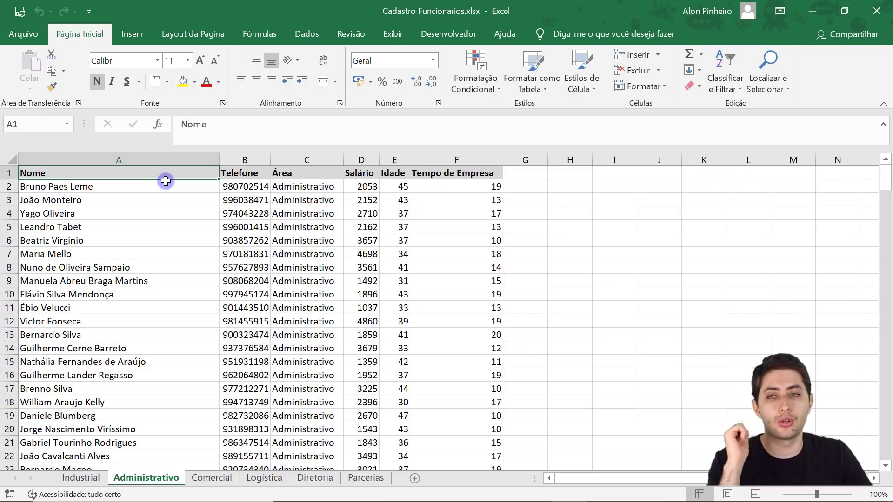
{"action": "left_click", "coordinate": [184, 160]}
{"action": "left_click", "coordinate": [250, 161]}
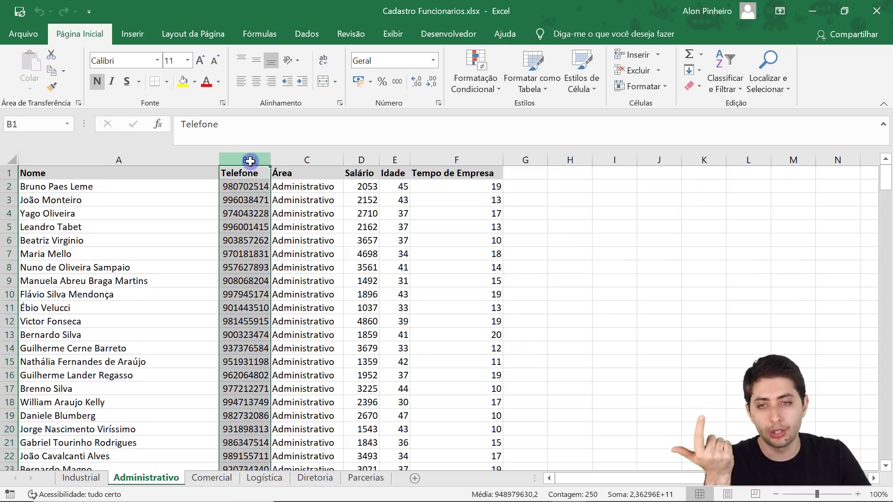
{"action": "left_click", "coordinate": [291, 160]}
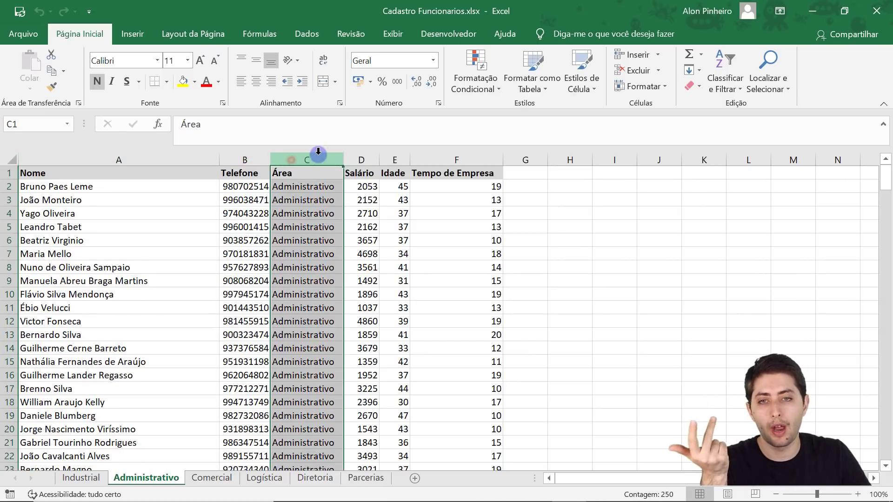
{"action": "left_click", "coordinate": [355, 152]}
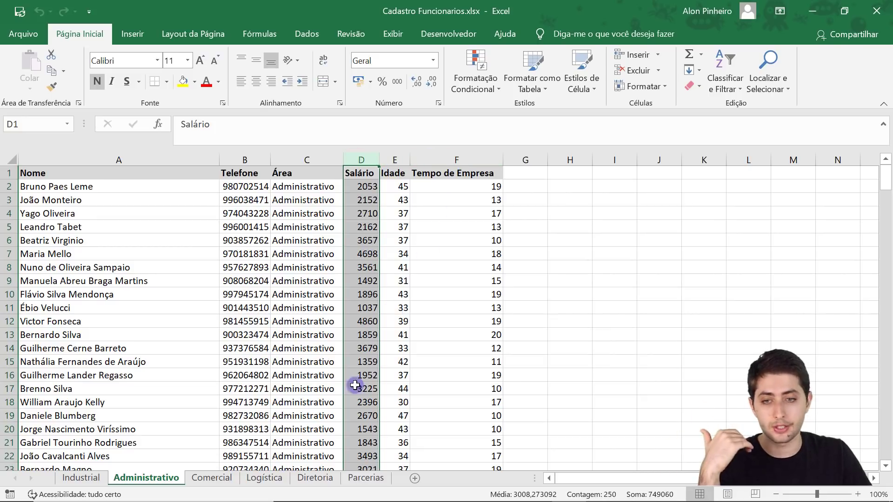
- Look through the Comercial, Logística, Diretoria and Parcerias sheets, then return to Industrial
{"action": "left_click", "coordinate": [213, 478]}
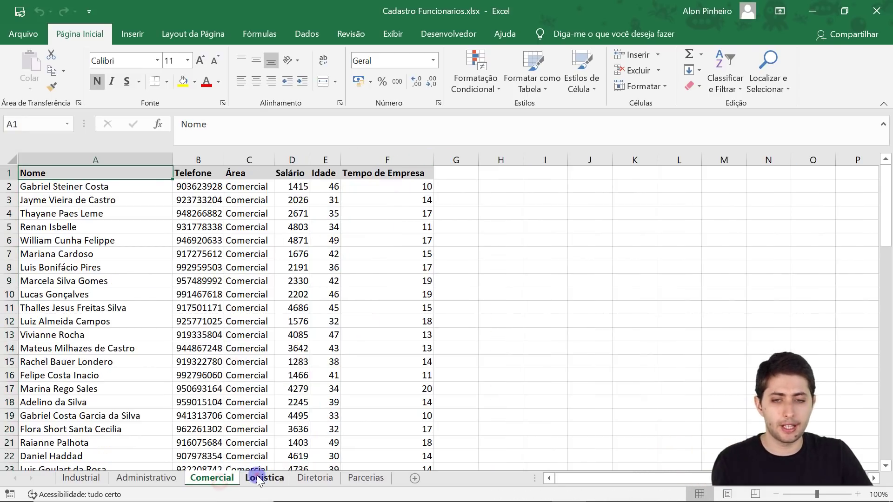
{"action": "left_click", "coordinate": [259, 479]}
{"action": "left_click", "coordinate": [303, 480]}
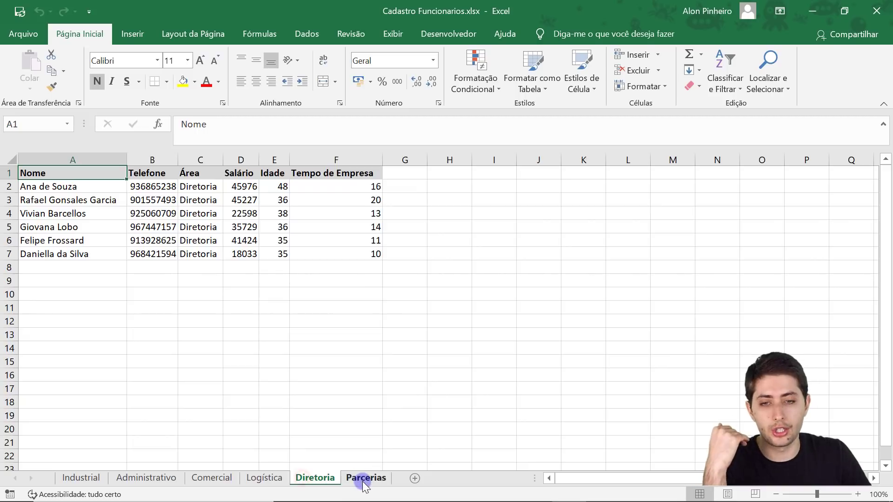
{"action": "left_click", "coordinate": [363, 483]}
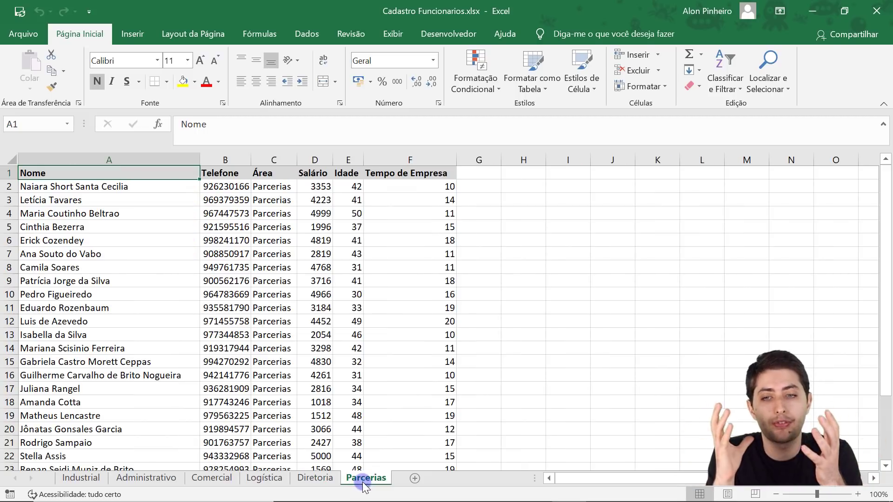
{"action": "left_click", "coordinate": [79, 479]}
{"action": "left_click", "coordinate": [121, 482]}
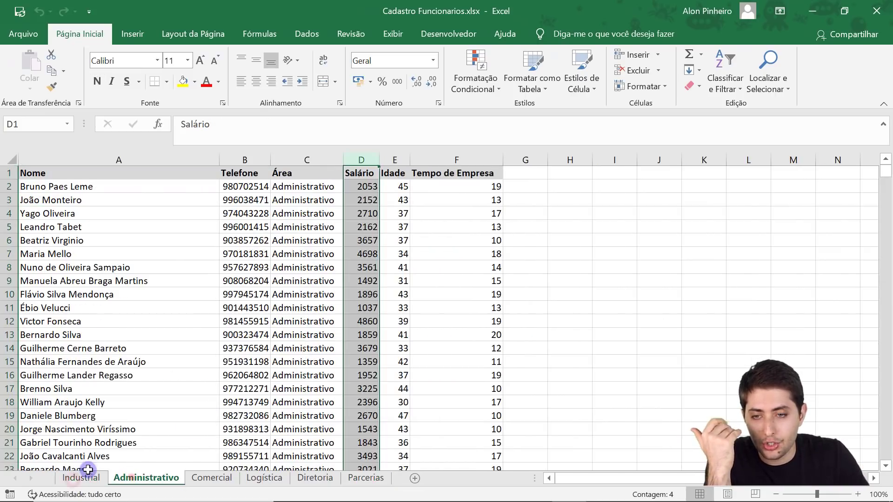
{"action": "left_click", "coordinate": [61, 481]}
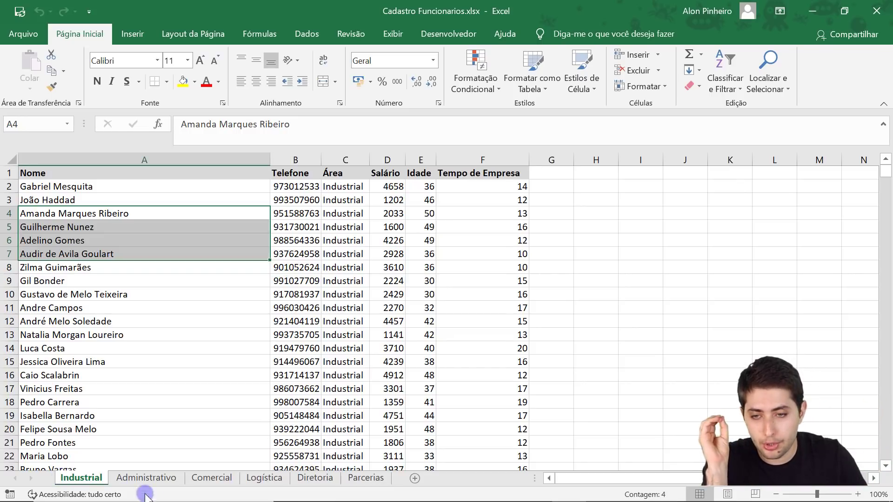
- Flip again through the Administrativo, Comercial and Logística sheets
{"action": "left_click", "coordinate": [141, 478]}
{"action": "left_click", "coordinate": [211, 478]}
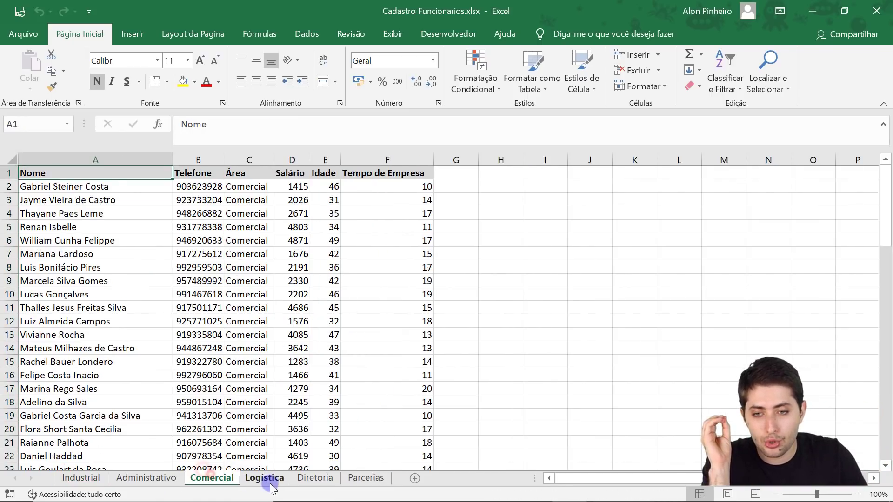
{"action": "left_click", "coordinate": [254, 478]}
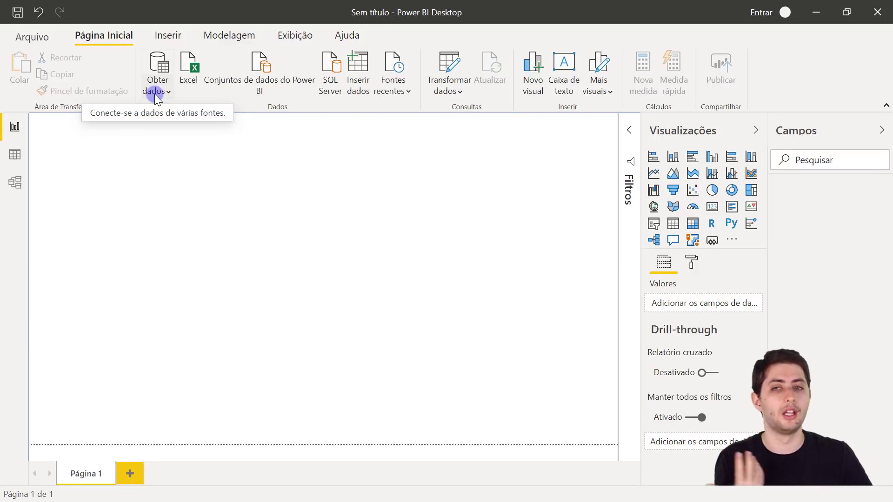
- Choose Obter dados > Mais... to show the full Obter Dados connector list
{"action": "left_click", "coordinate": [154, 92]}
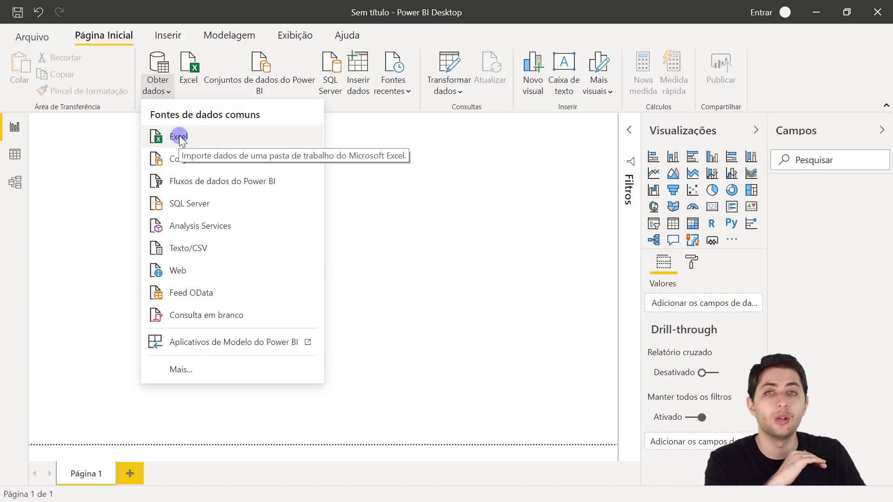
{"action": "left_click", "coordinate": [180, 365]}
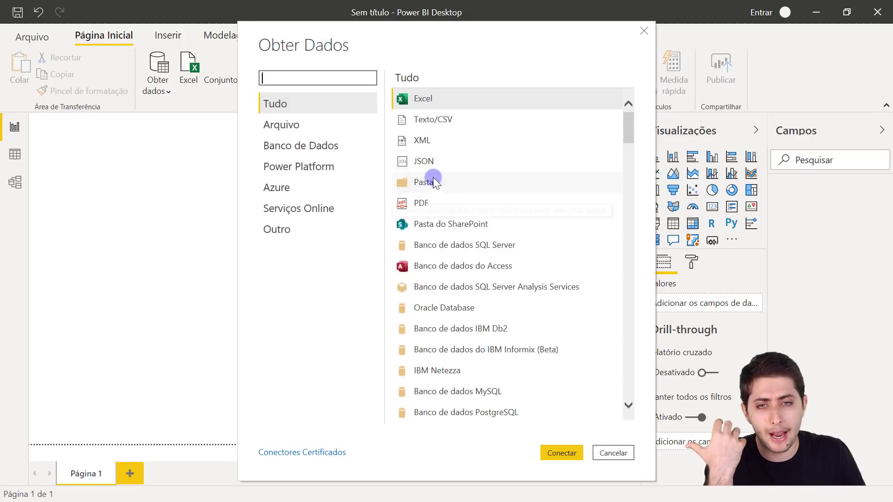
- Connect with the Pasta connector and close the folder browser without choosing a folder
{"action": "left_click", "coordinate": [407, 184]}
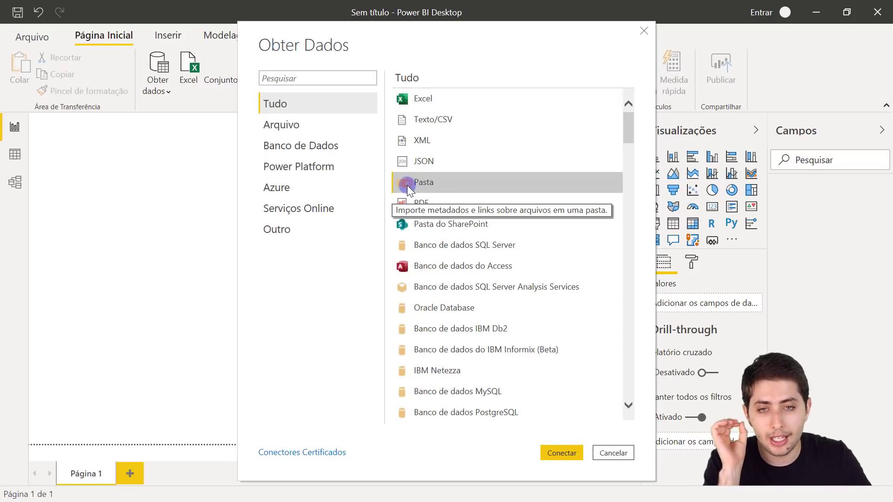
{"action": "left_click", "coordinate": [562, 453]}
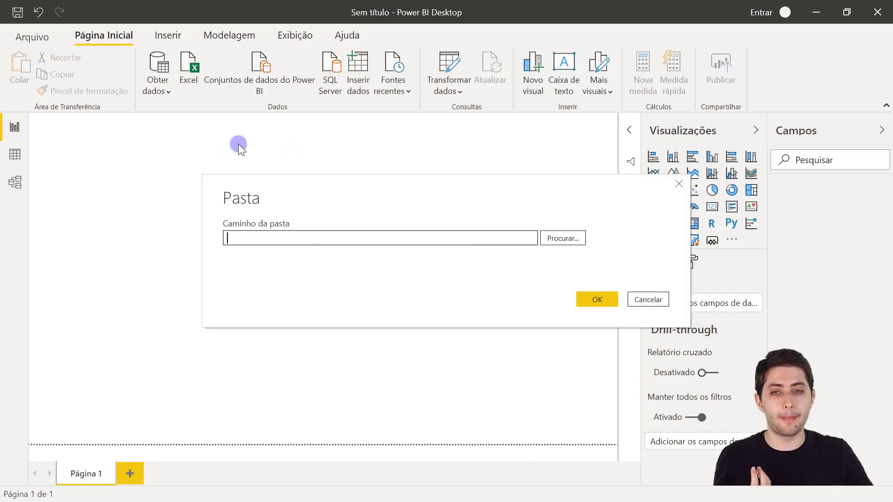
{"action": "left_click", "coordinate": [245, 234]}
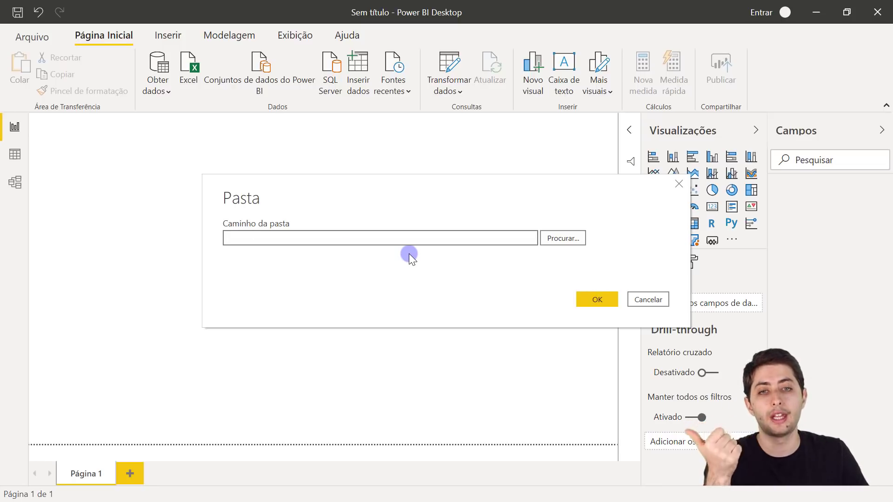
{"action": "left_click", "coordinate": [562, 239]}
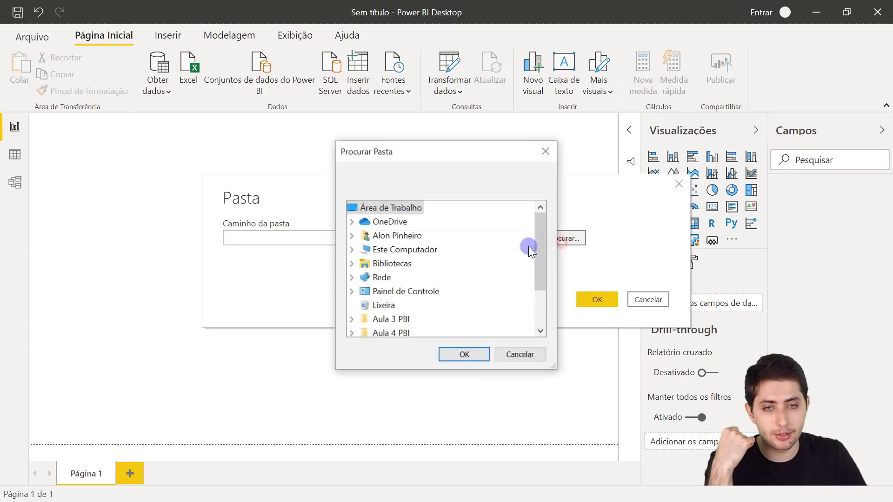
{"action": "scroll", "coordinate": [420, 267], "scroll_direction": "down", "scroll_amount": 1}
{"action": "scroll", "coordinate": [420, 267], "scroll_direction": "down", "scroll_amount": 1}
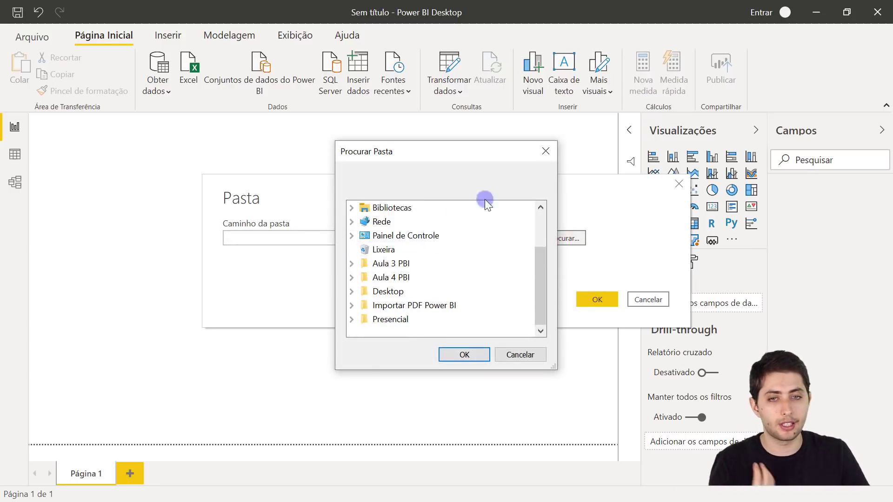
{"action": "left_click", "coordinate": [546, 151]}
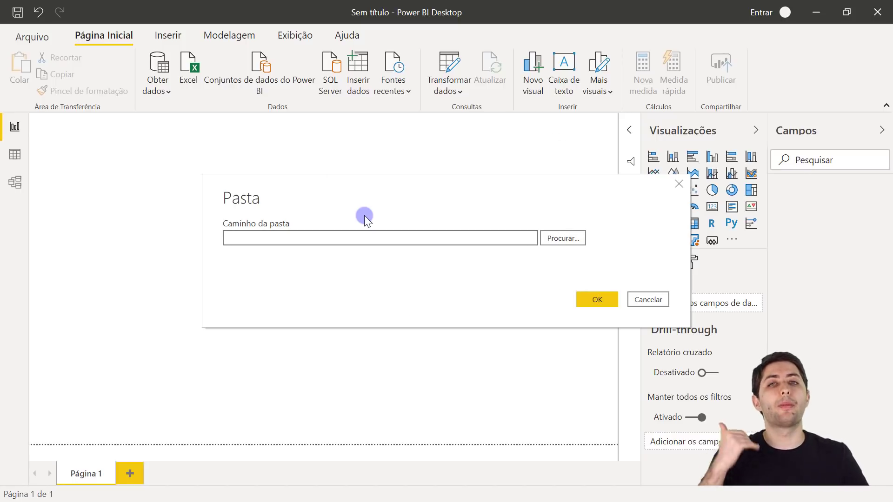
- In File Explorer, select Cadastro Funcionarios.xlsx in folder 11-08 and copy the folder path from the address bar
{"action": "key", "text": "alt+Escape"}
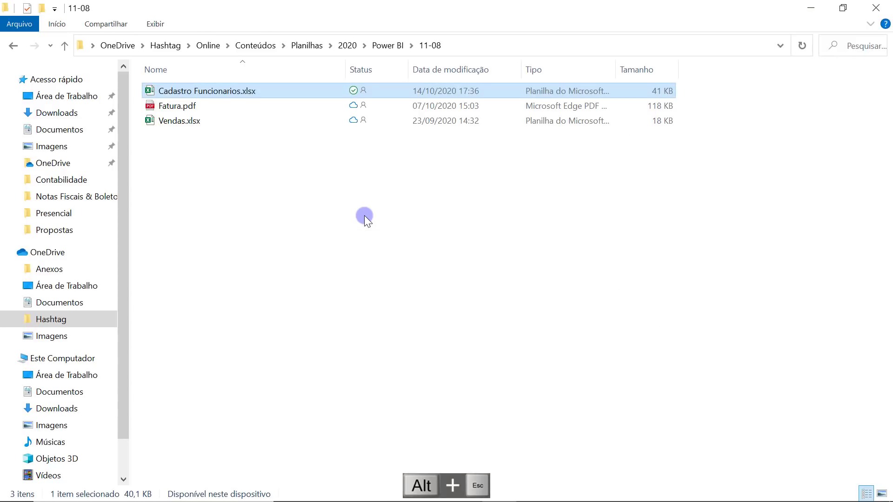
{"action": "left_click", "coordinate": [365, 218]}
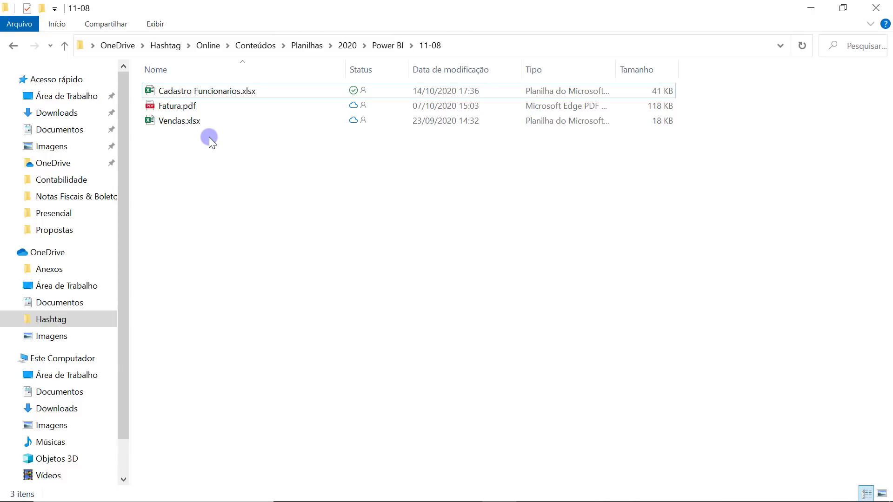
{"action": "left_click", "coordinate": [184, 91]}
{"action": "left_click", "coordinate": [238, 93]}
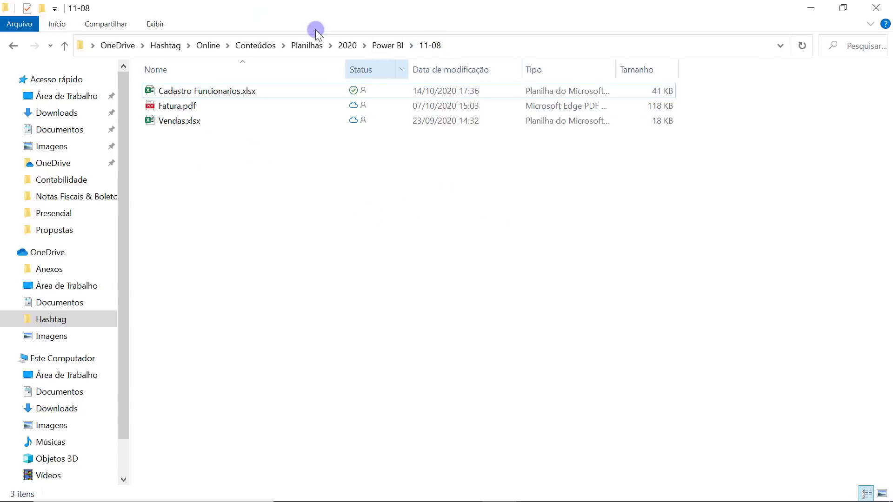
{"action": "left_click", "coordinate": [182, 89]}
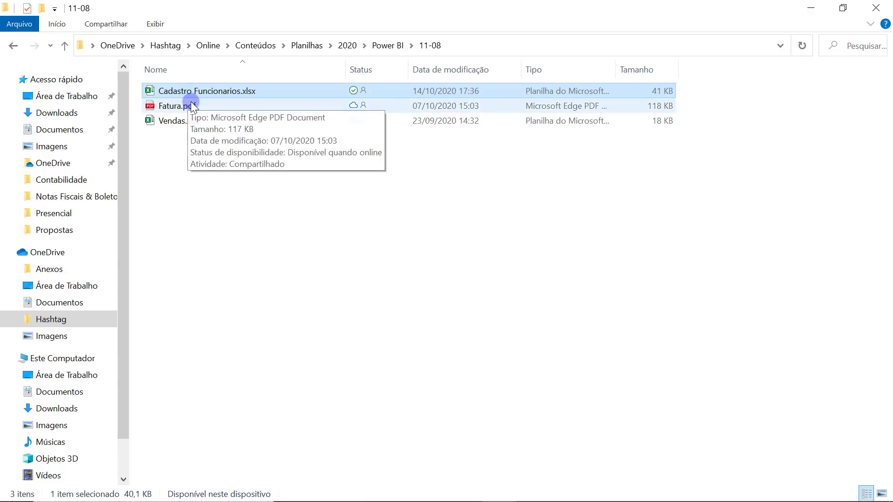
{"action": "left_click", "coordinate": [191, 105]}
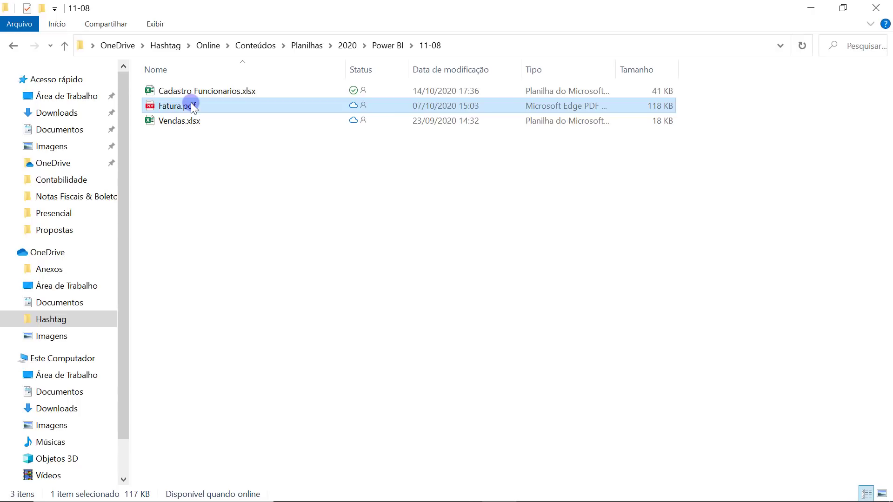
{"action": "left_click", "coordinate": [200, 116]}
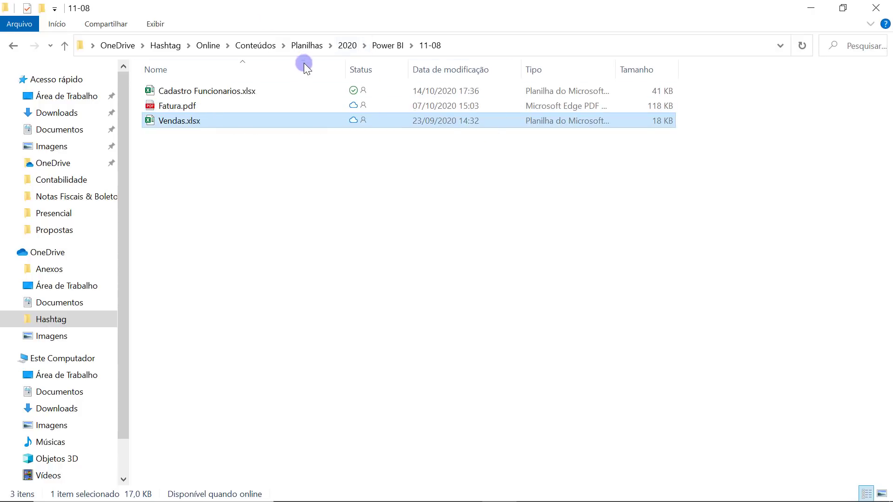
{"action": "left_click", "coordinate": [285, 90]}
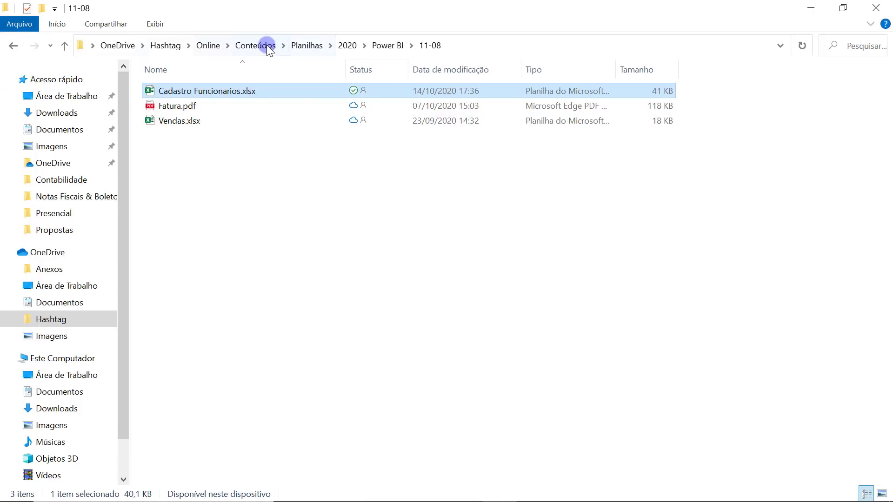
{"action": "left_click", "coordinate": [490, 50]}
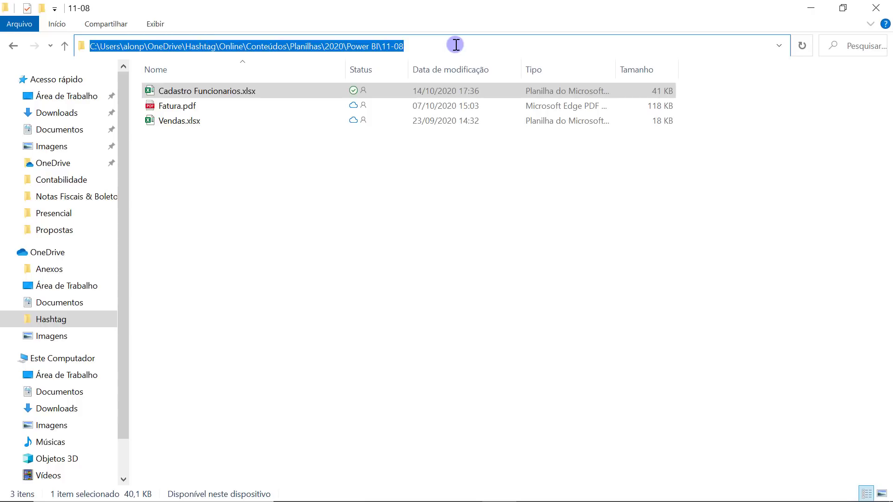
{"action": "key", "text": "ctrl+c"}
- Paste the 11-08 folder path into Caminho da pasta, confirm, and review the three listed files
{"action": "key", "text": "alt+Escape"}
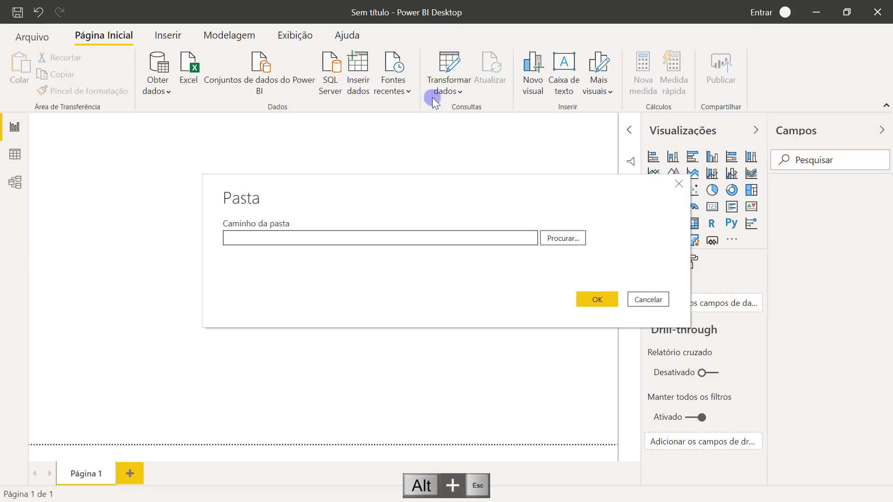
{"action": "key", "text": "ctrl+v"}
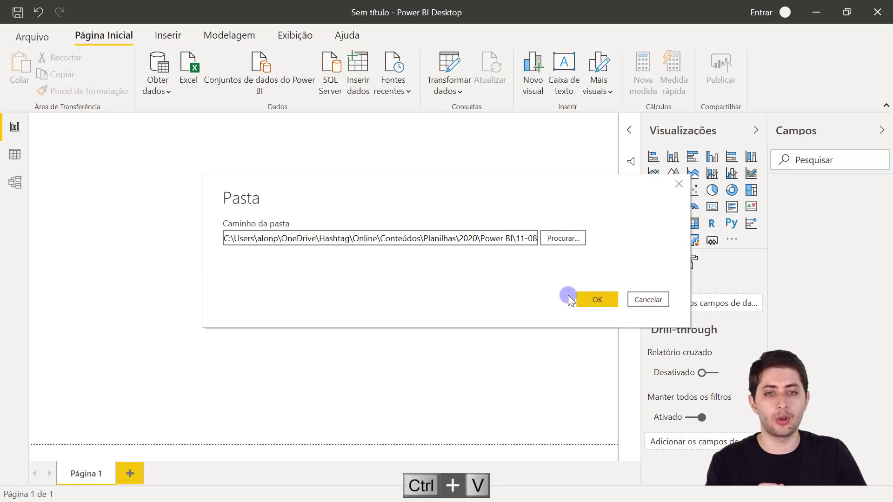
{"action": "left_click", "coordinate": [582, 305]}
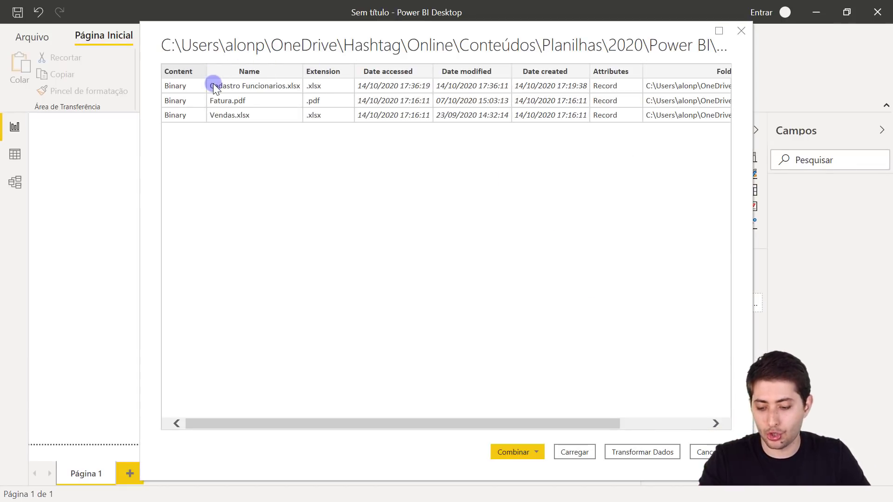
{"action": "key", "text": "ctrl+2"}
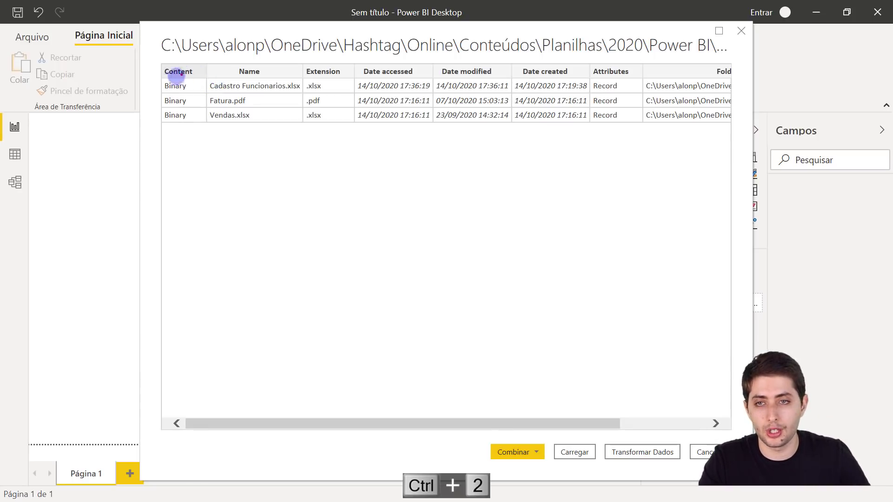
{"action": "left_click_drag", "start_coordinate": [158, 85], "coordinate": [90, 85]}
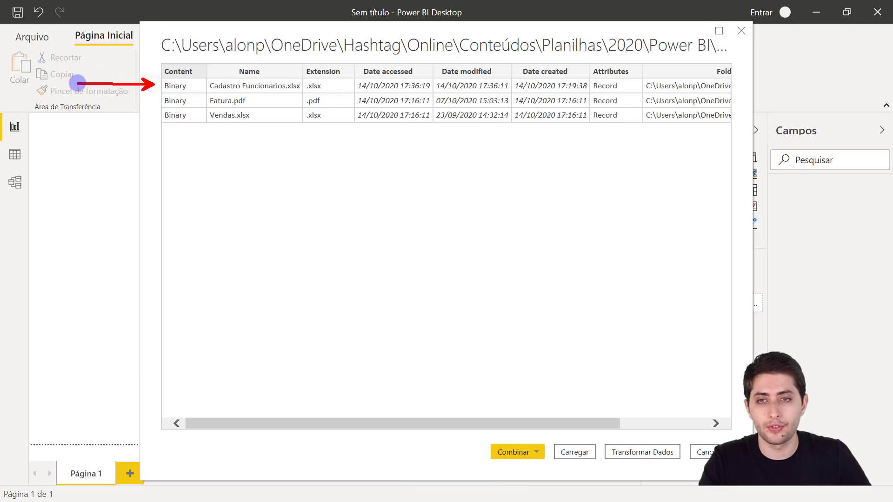
{"action": "left_click_drag", "start_coordinate": [152, 100], "coordinate": [82, 100]}
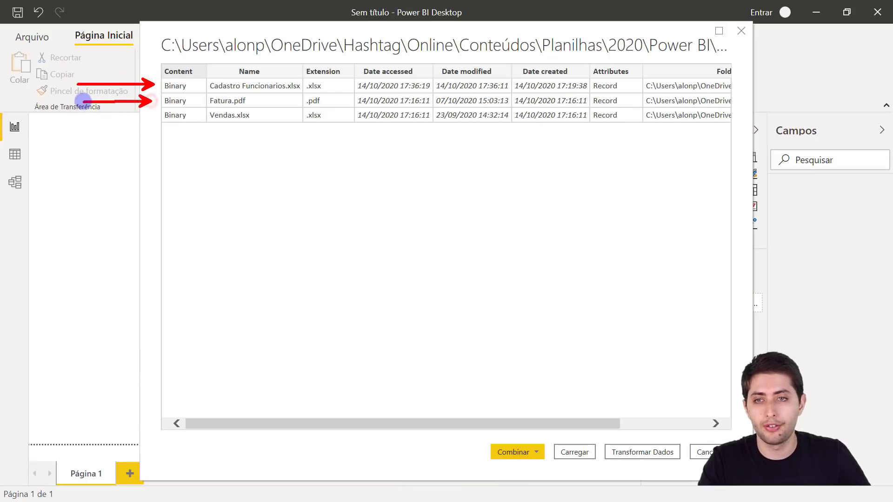
{"action": "left_click_drag", "start_coordinate": [153, 115], "coordinate": [82, 117]}
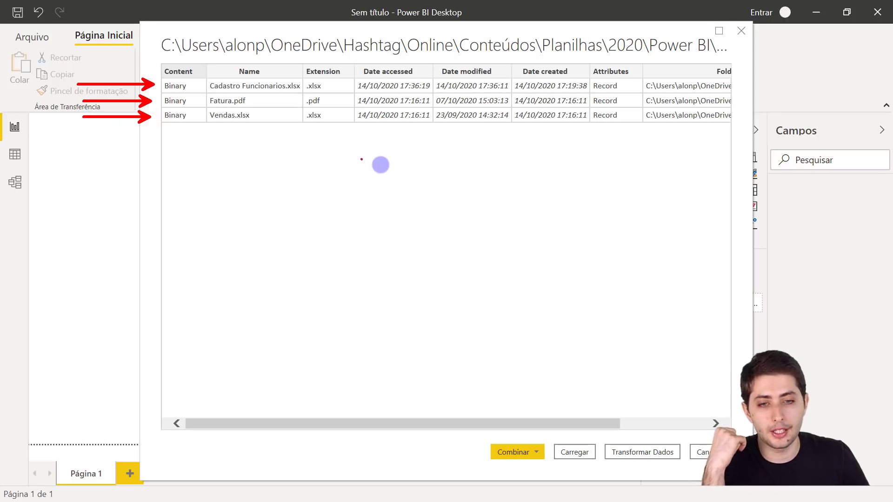
{"action": "key", "text": "Escape"}
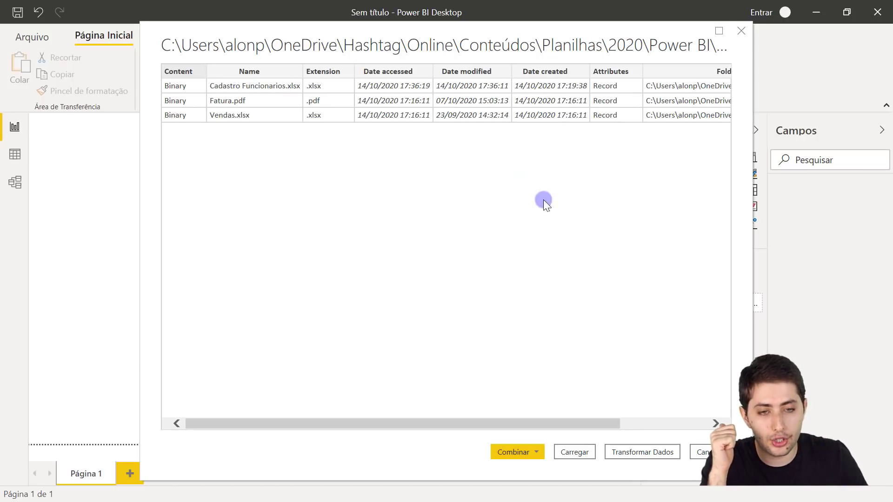
- Load query 11-08 via Transformar Dados and inspect the Cadastro Funcionarios.xlsx entry in the Name column
{"action": "left_click", "coordinate": [631, 452]}
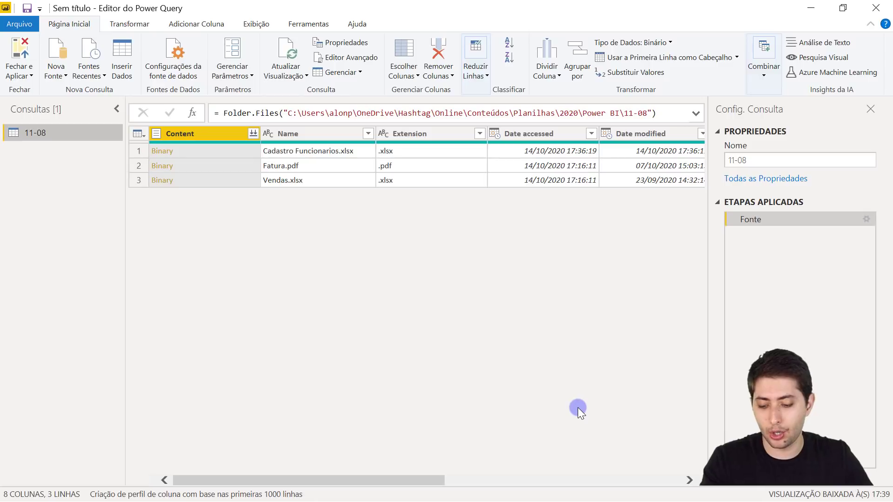
{"action": "key", "text": "ctrl+2"}
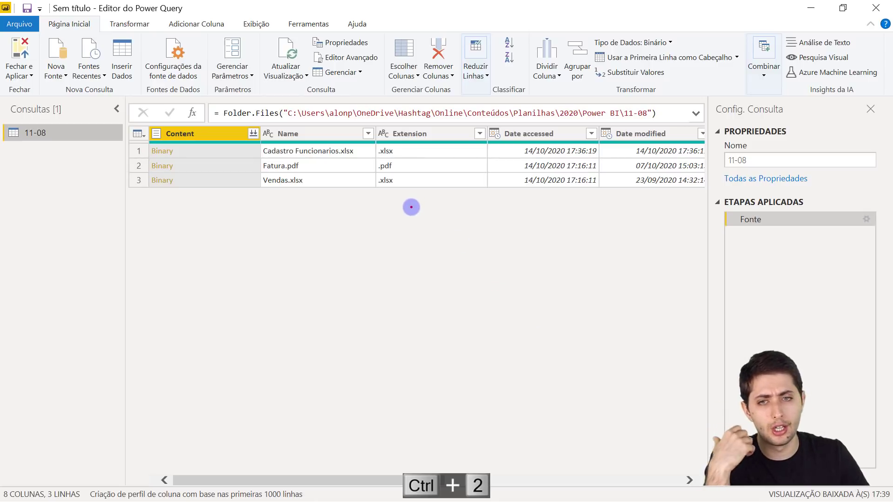
{"action": "left_click", "coordinate": [359, 152]}
{"action": "left_click", "coordinate": [357, 166]}
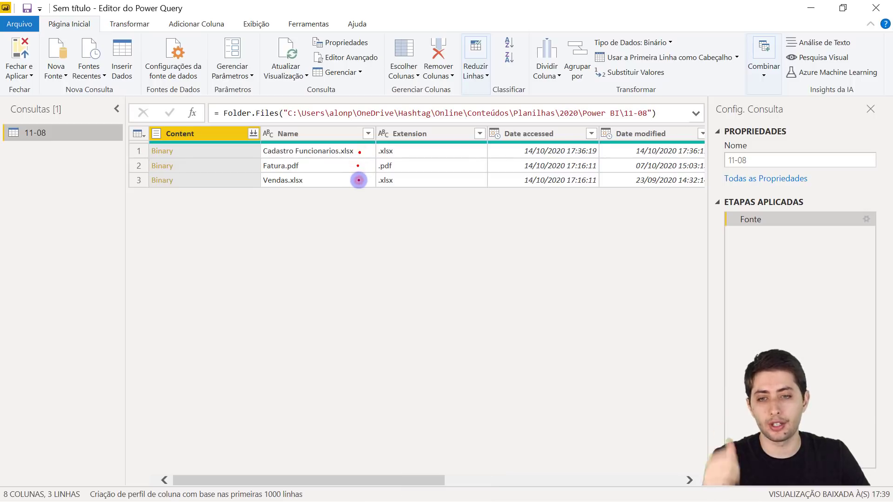
{"action": "left_click", "coordinate": [320, 134]}
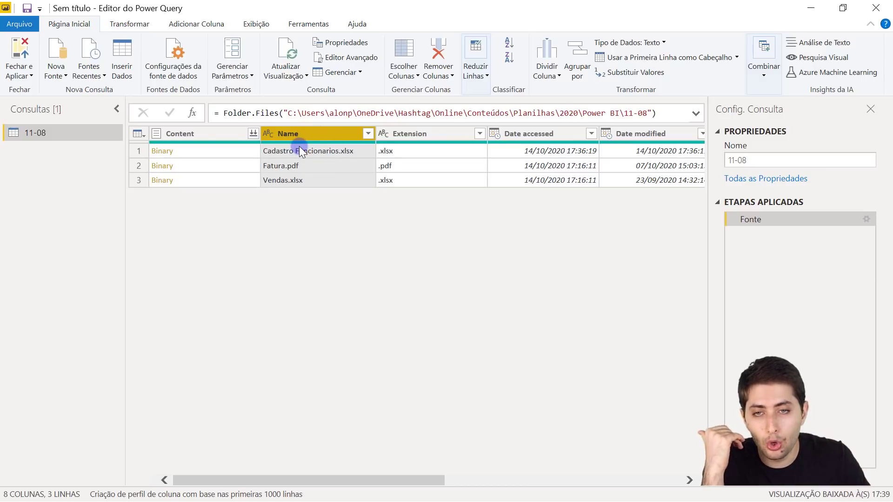
{"action": "left_click", "coordinate": [352, 149]}
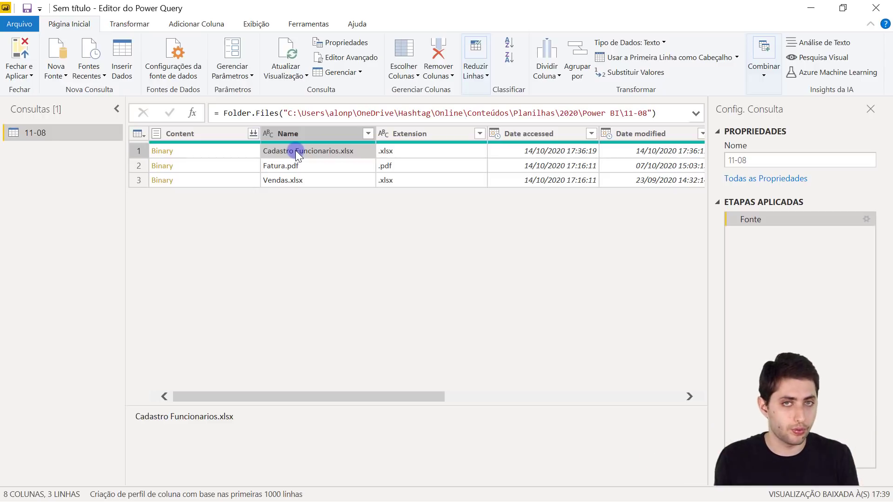
- Filter the Name column to keep only Cadastro Funcionarios.xlsx
{"action": "left_click", "coordinate": [368, 133]}
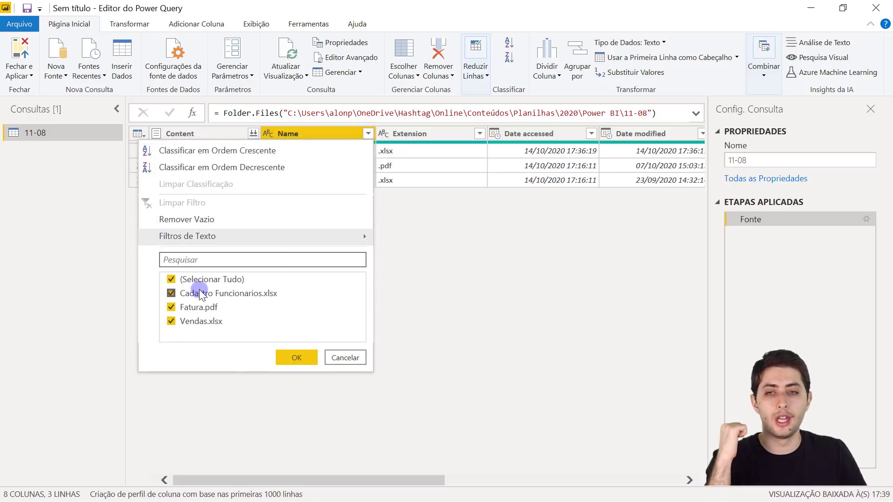
{"action": "left_click", "coordinate": [183, 280]}
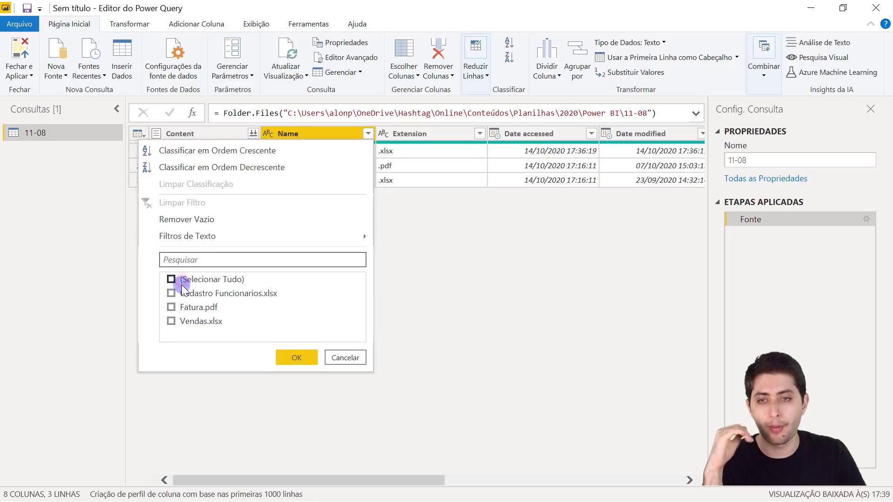
{"action": "left_click", "coordinate": [172, 294]}
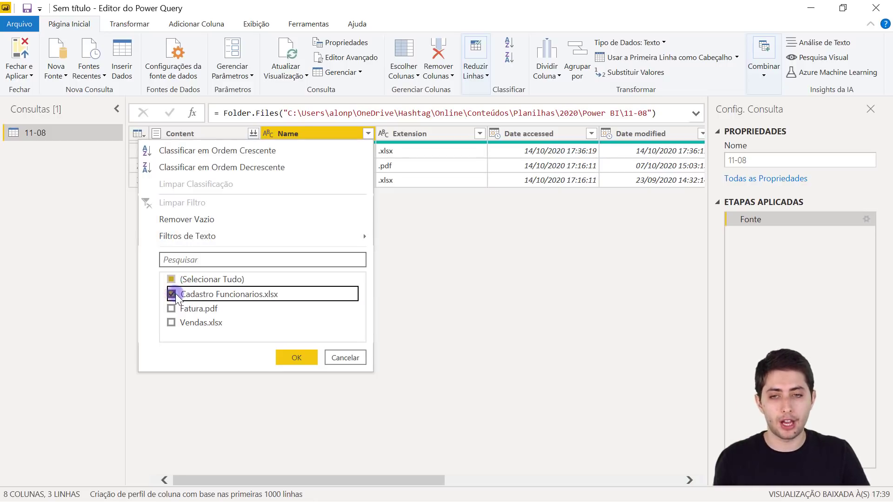
{"action": "left_click", "coordinate": [306, 358]}
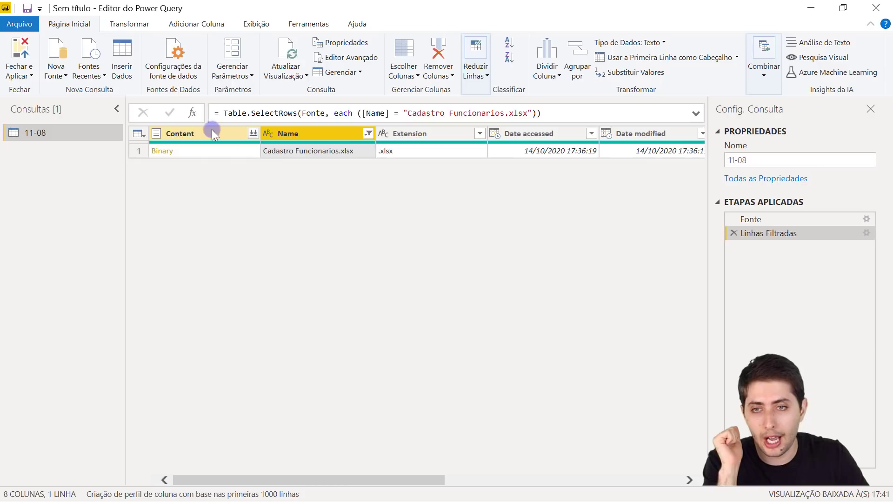
- Combine the files on Content, preview the Administrativo, Comercial and Diretoria sheets, then transform the whole workbook
{"action": "left_click", "coordinate": [252, 135]}
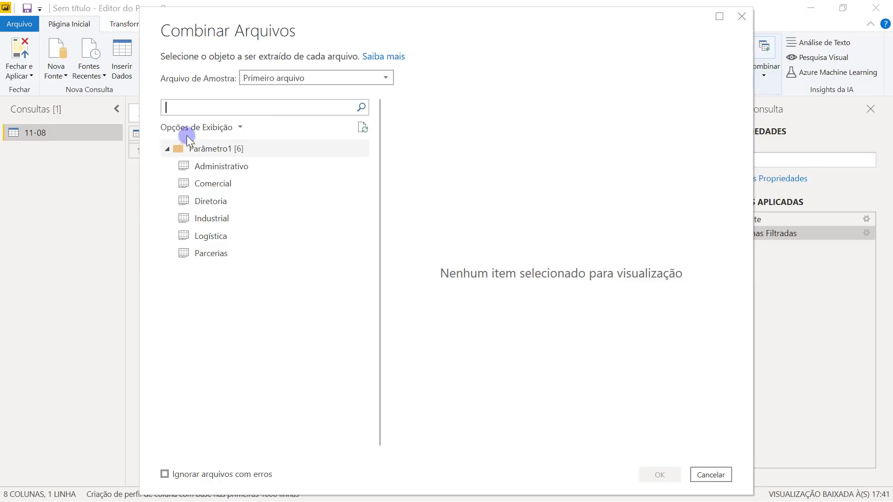
{"action": "left_click", "coordinate": [225, 168]}
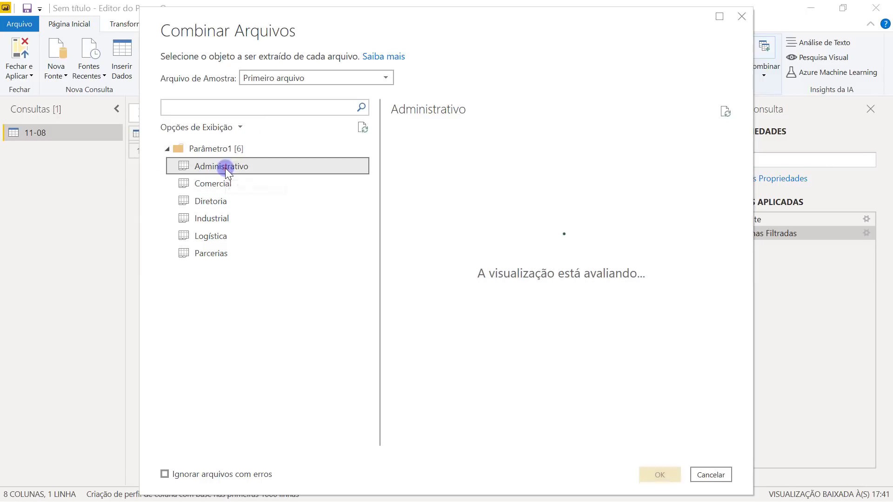
{"action": "left_click", "coordinate": [222, 191]}
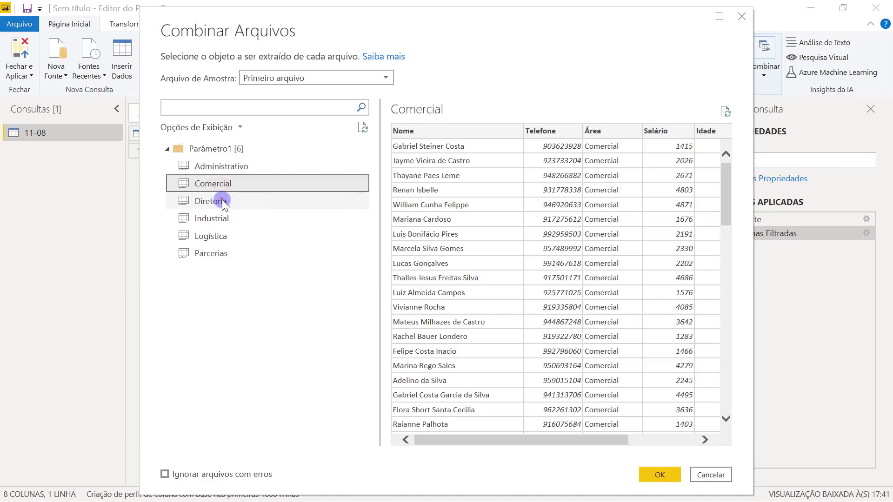
{"action": "left_click", "coordinate": [222, 200]}
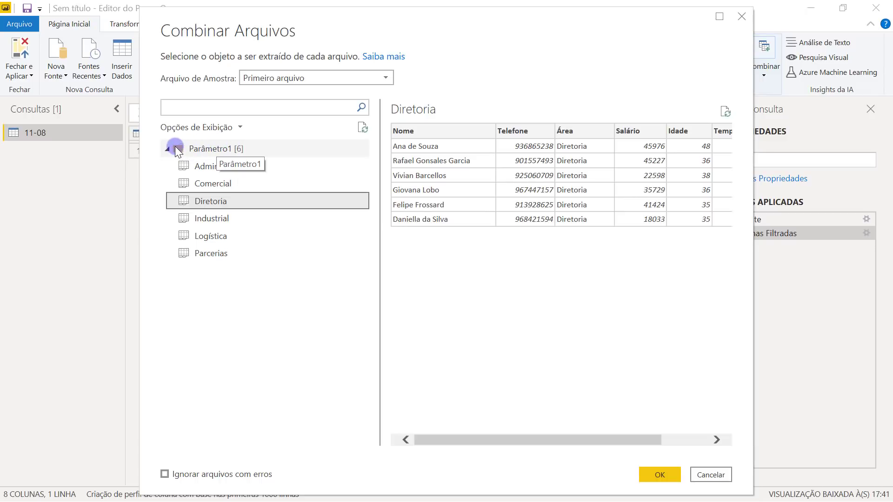
{"action": "right_click", "coordinate": [188, 149]}
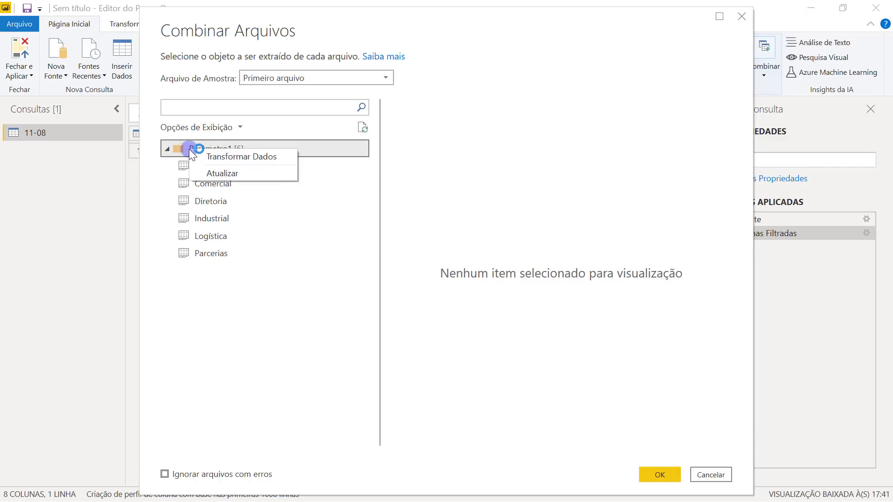
{"action": "left_click", "coordinate": [218, 157]}
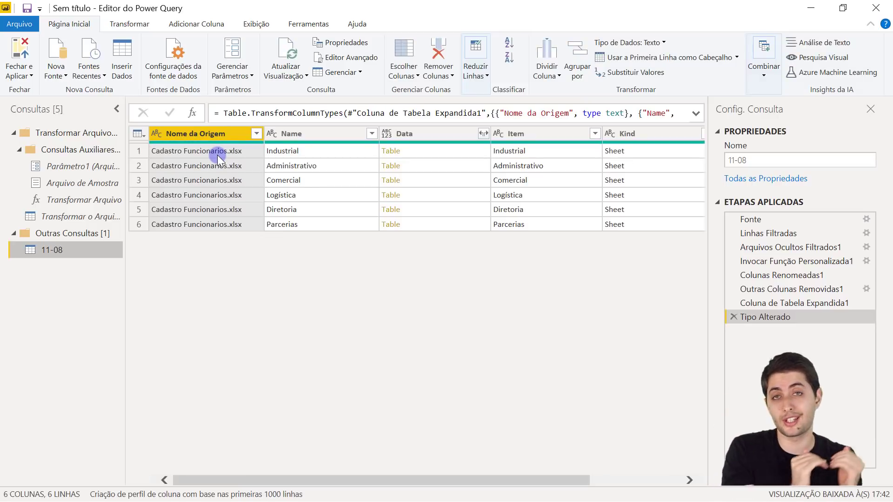
{"action": "left_click", "coordinate": [297, 155]}
{"action": "left_click", "coordinate": [305, 165]}
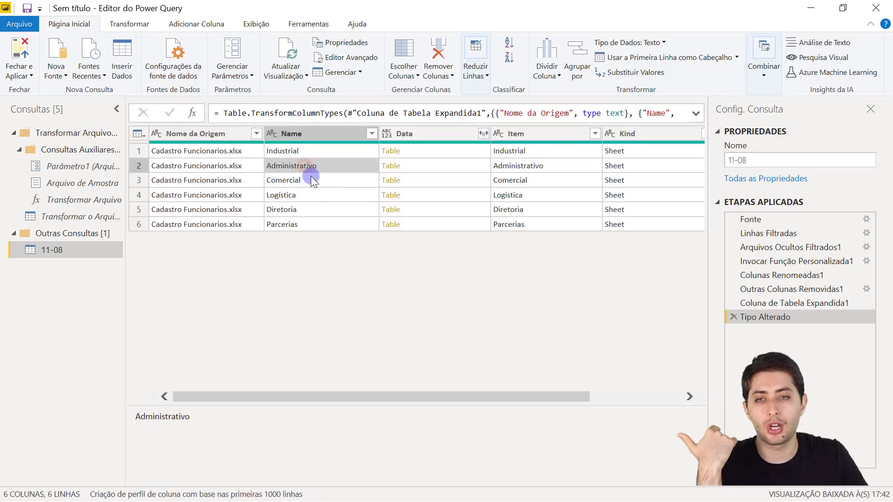
{"action": "left_click", "coordinate": [311, 176]}
{"action": "left_click", "coordinate": [311, 194]}
{"action": "left_click", "coordinate": [315, 210]}
{"action": "left_click", "coordinate": [315, 228]}
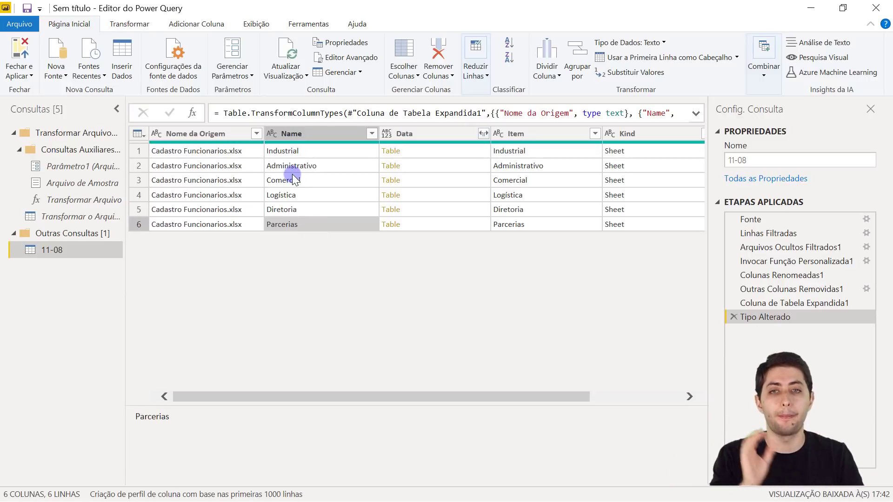
{"action": "left_click", "coordinate": [415, 135]}
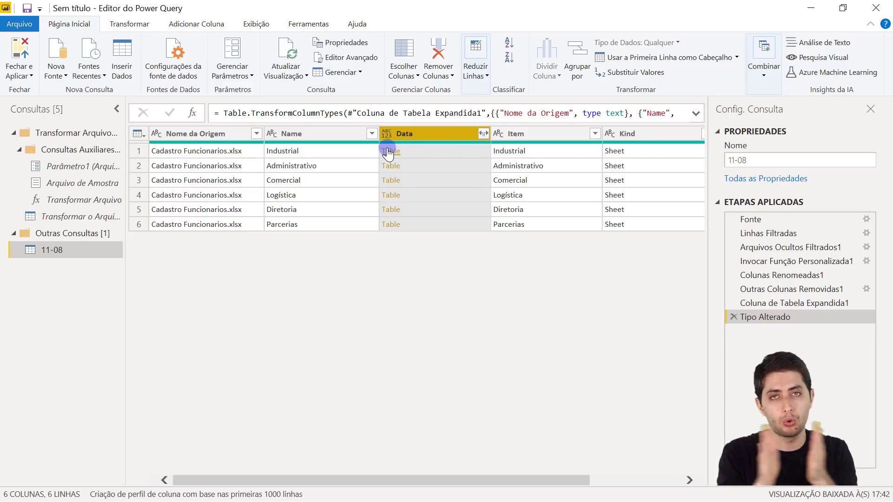
{"action": "left_click", "coordinate": [483, 134]}
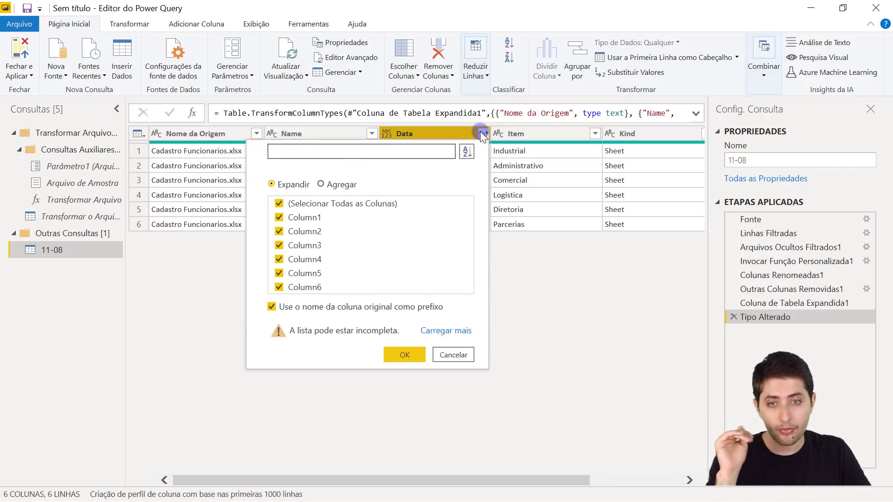
{"action": "left_click", "coordinate": [405, 354]}
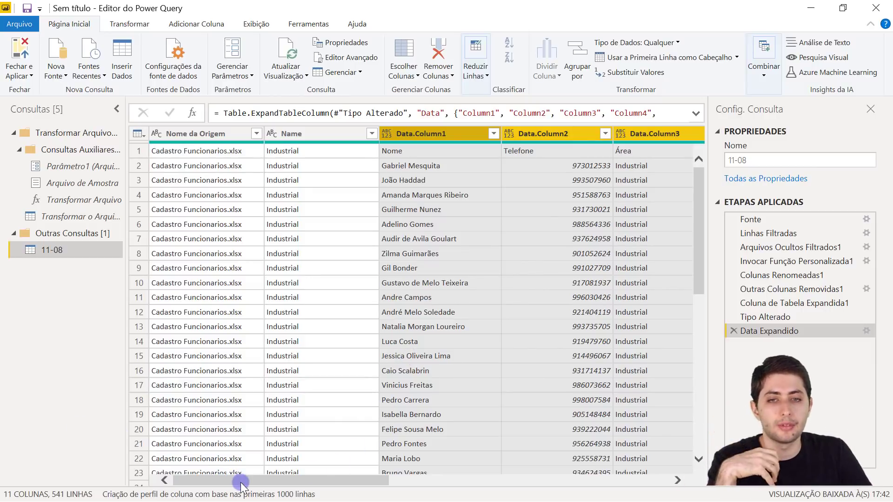
{"action": "left_click_drag", "start_coordinate": [241, 485], "coordinate": [253, 485]}
{"action": "left_click", "coordinate": [270, 133]}
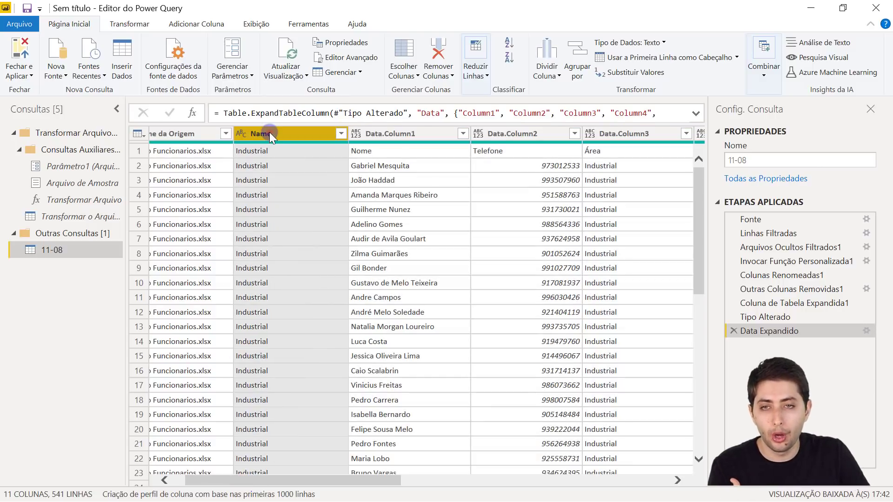
{"action": "left_click", "coordinate": [403, 136]}
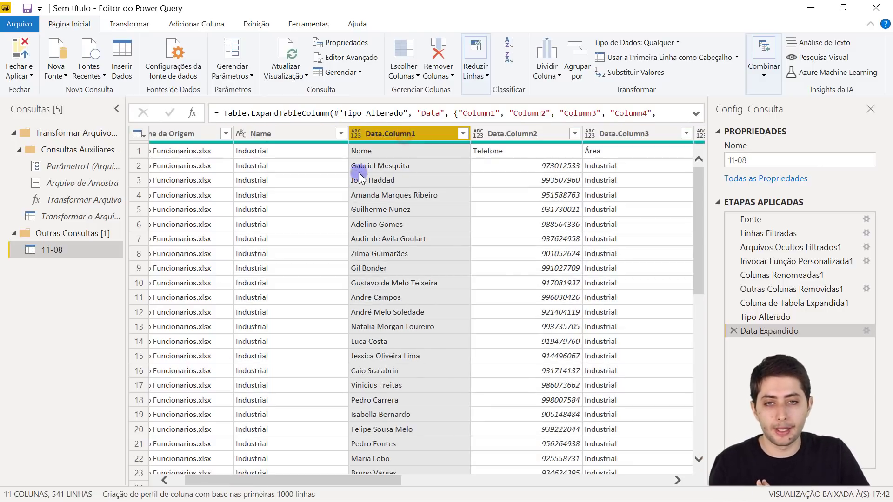
{"action": "left_click", "coordinate": [359, 171]}
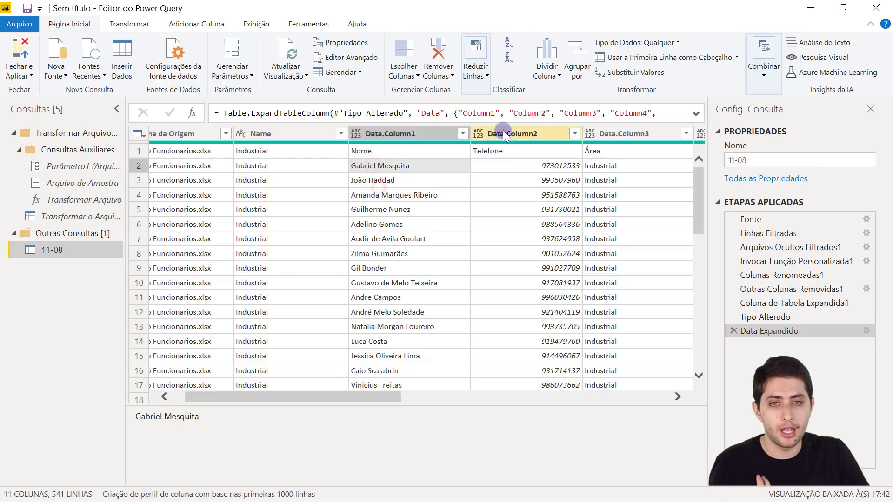
{"action": "left_click", "coordinate": [503, 134]}
{"action": "left_click_drag", "start_coordinate": [362, 481], "coordinate": [439, 460]}
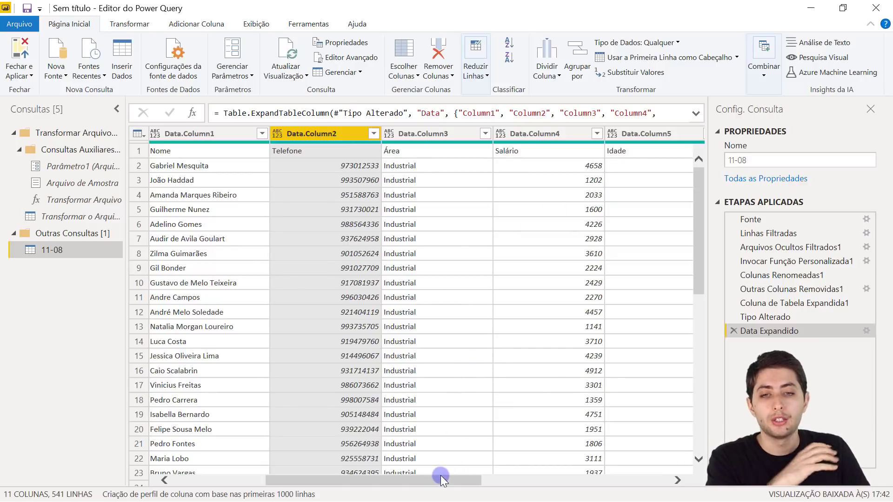
{"action": "left_click_drag", "start_coordinate": [440, 475], "coordinate": [447, 477]}
{"action": "left_click_drag", "start_coordinate": [699, 206], "coordinate": [724, 313]}
{"action": "left_click", "coordinate": [418, 215]}
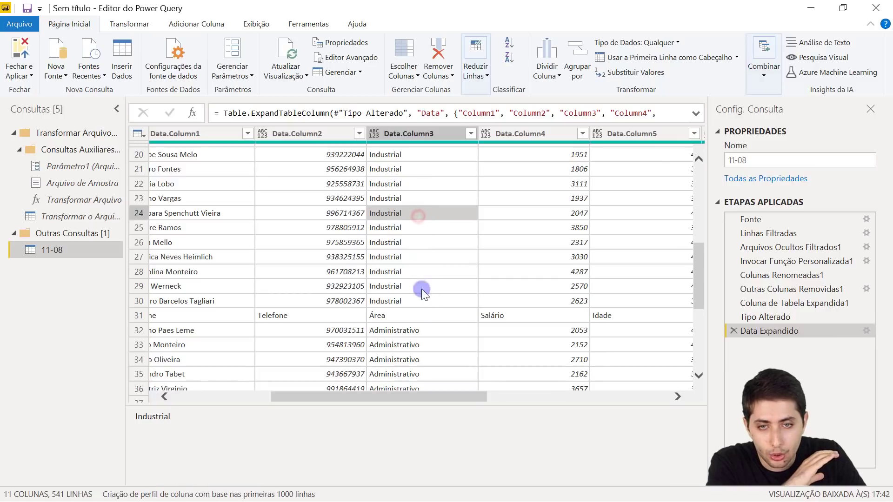
{"action": "scroll", "coordinate": [406, 252], "scroll_direction": "down", "scroll_amount": 3}
{"action": "left_click", "coordinate": [397, 233]}
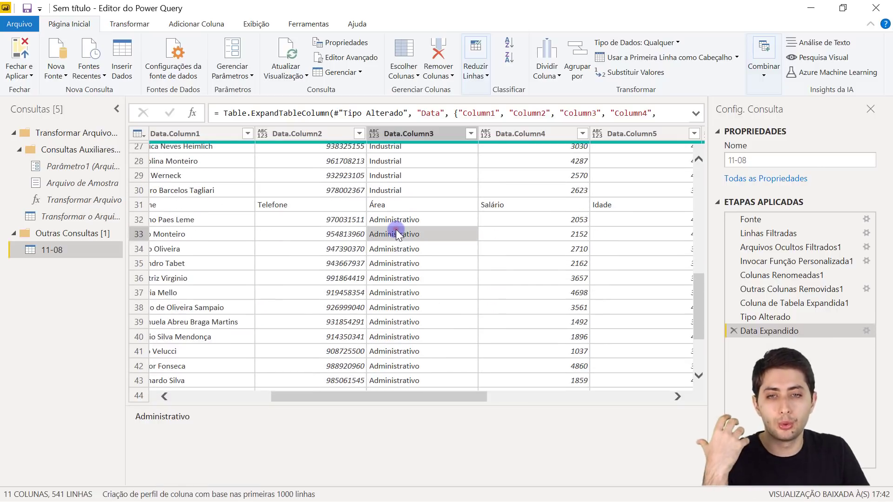
{"action": "scroll", "coordinate": [396, 234], "scroll_direction": "down", "scroll_amount": 20}
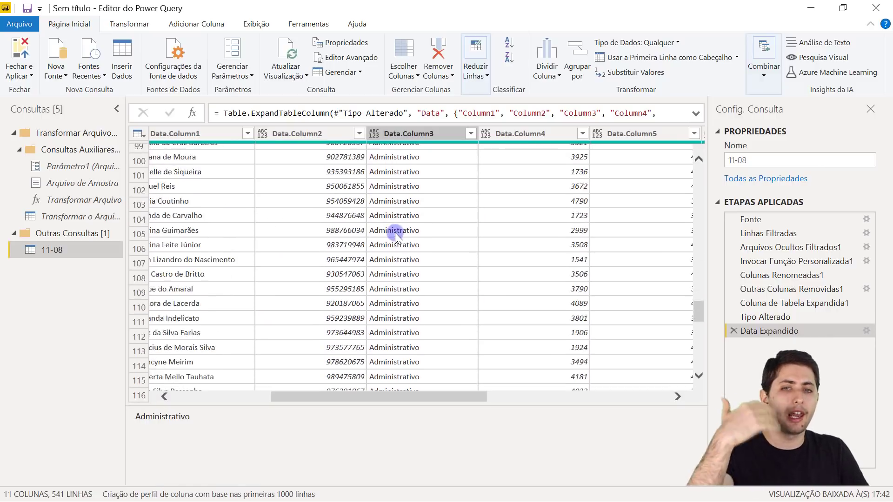
{"action": "scroll", "coordinate": [394, 233], "scroll_direction": "down", "scroll_amount": 5}
{"action": "left_click_drag", "start_coordinate": [697, 323], "coordinate": [702, 149]}
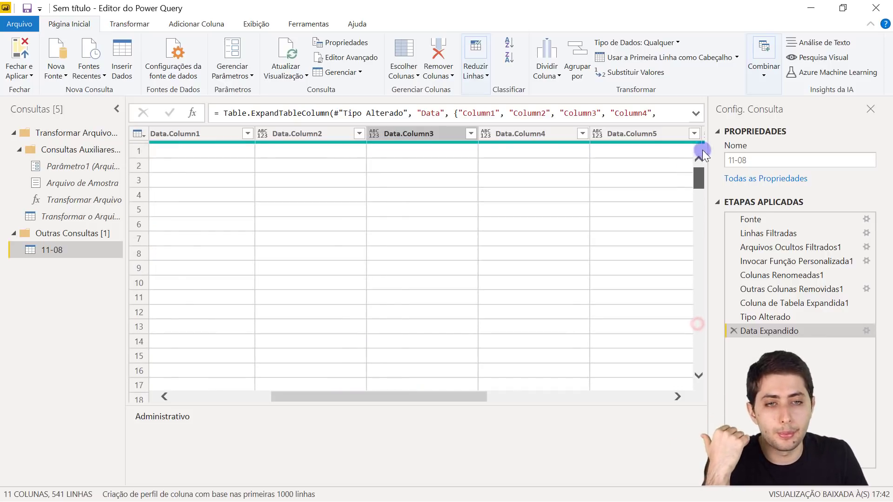
{"action": "left_click", "coordinate": [427, 133]}
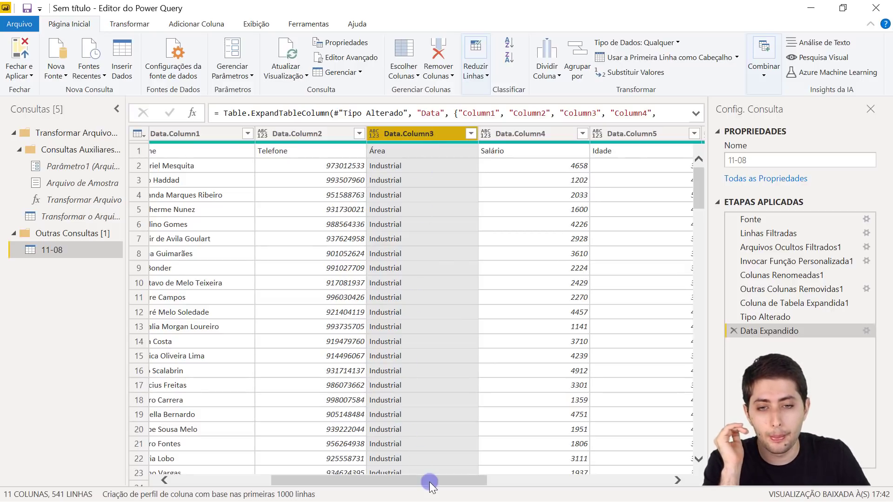
{"action": "left_click_drag", "start_coordinate": [430, 481], "coordinate": [263, 402]}
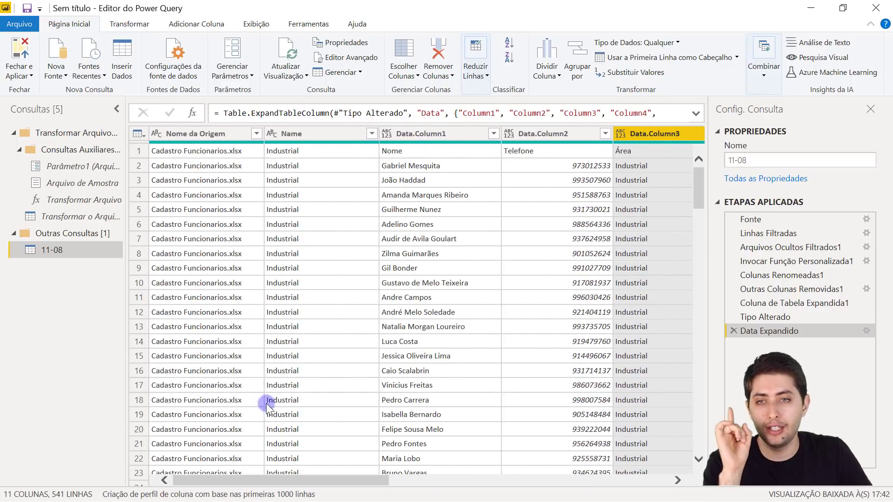
- Try out selecting the Nome da Origem, Name and Data.Column3 column headers
{"action": "left_click", "coordinate": [199, 134]}
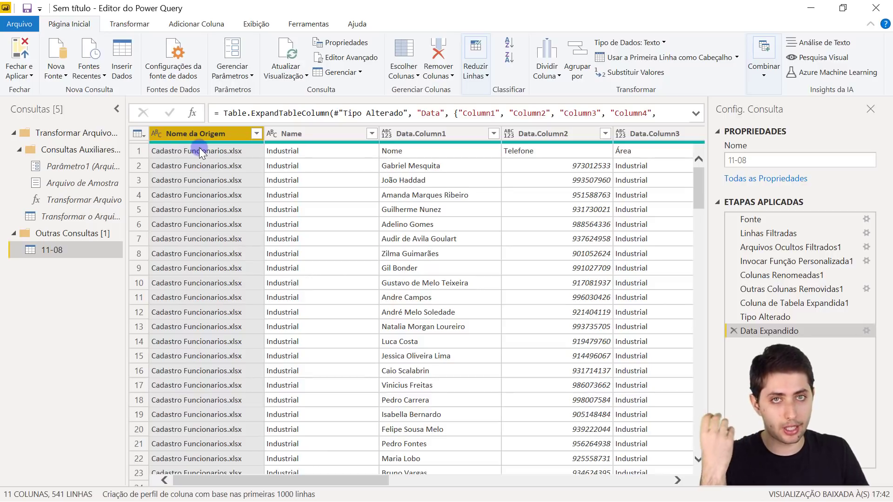
{"action": "left_click", "coordinate": [333, 140]}
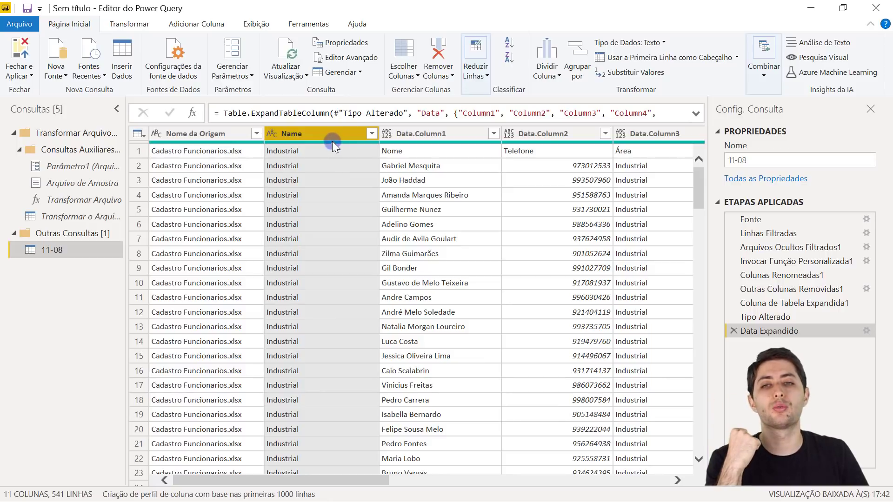
{"action": "mouse_move", "coordinate": [274, 142]}
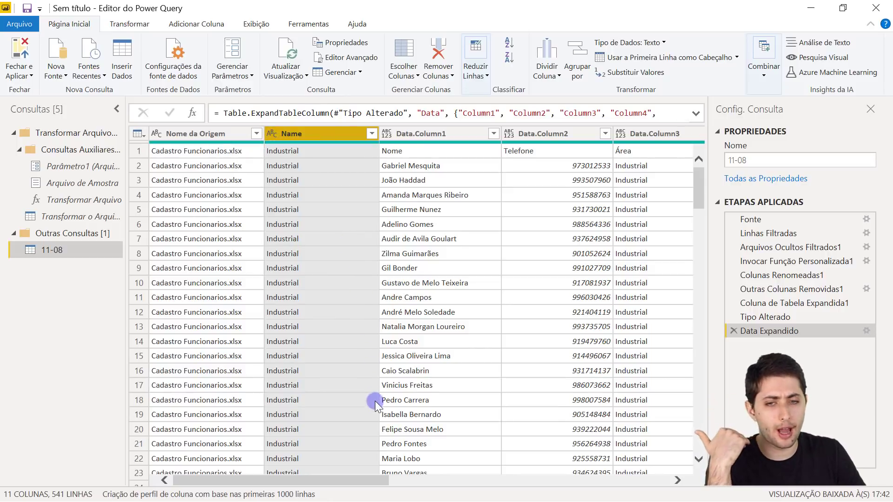
{"action": "left_click", "coordinate": [311, 133]}
{"action": "scroll", "coordinate": [339, 340], "scroll_direction": "down", "scroll_amount": 8}
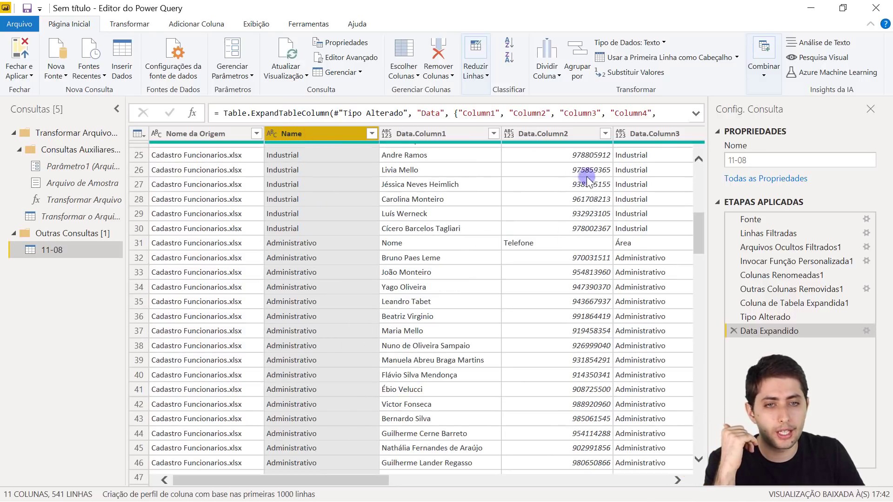
{"action": "left_click", "coordinate": [651, 135]}
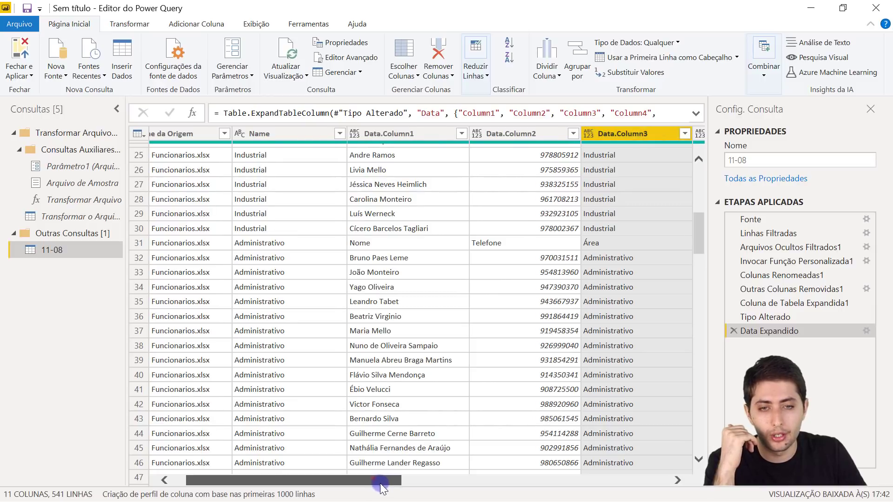
{"action": "left_click_drag", "start_coordinate": [377, 479], "coordinate": [267, 437]}
{"action": "scroll", "coordinate": [463, 249], "scroll_direction": "up", "scroll_amount": 8}
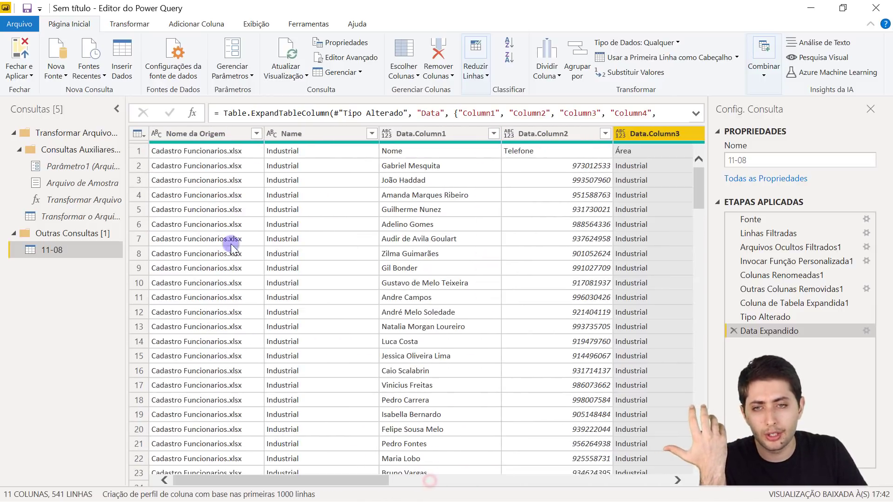
- Select the Nome da Origem and Name columns together and delete them
{"action": "left_click", "coordinate": [207, 133]}
{"action": "left_click", "coordinate": [295, 138], "text": "ctrl"}
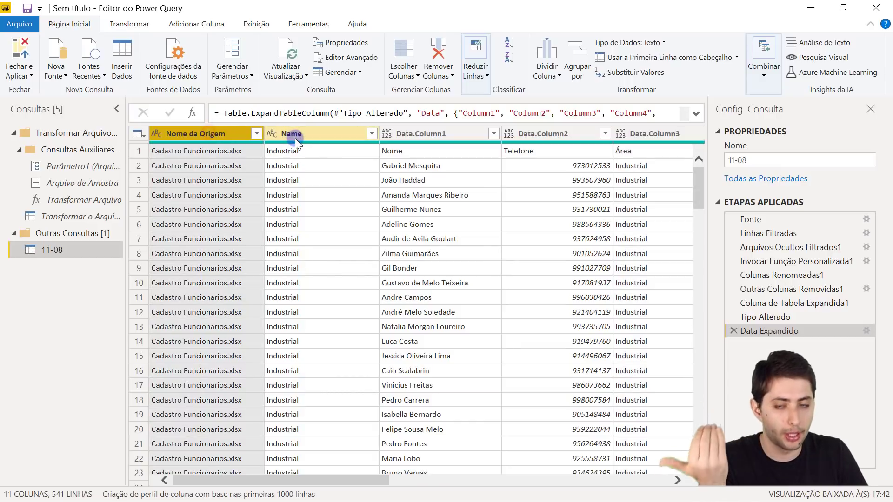
{"action": "left_click", "coordinate": [295, 138]}
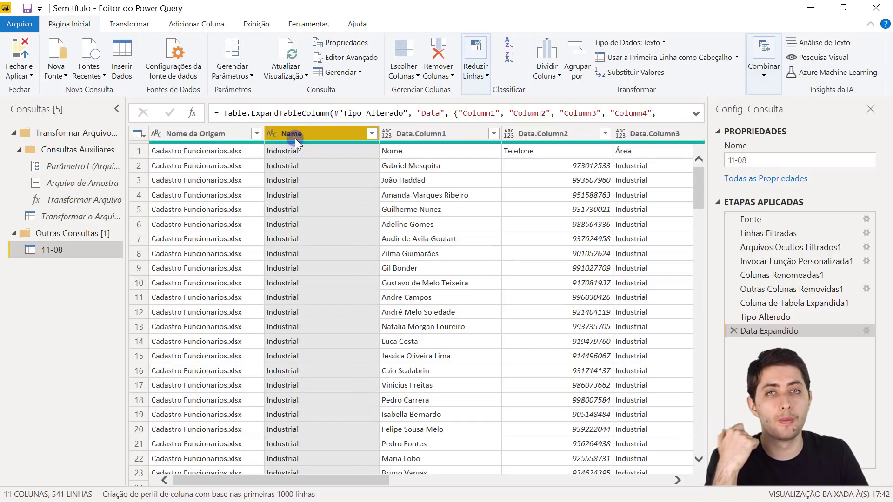
{"action": "left_click", "coordinate": [220, 138]}
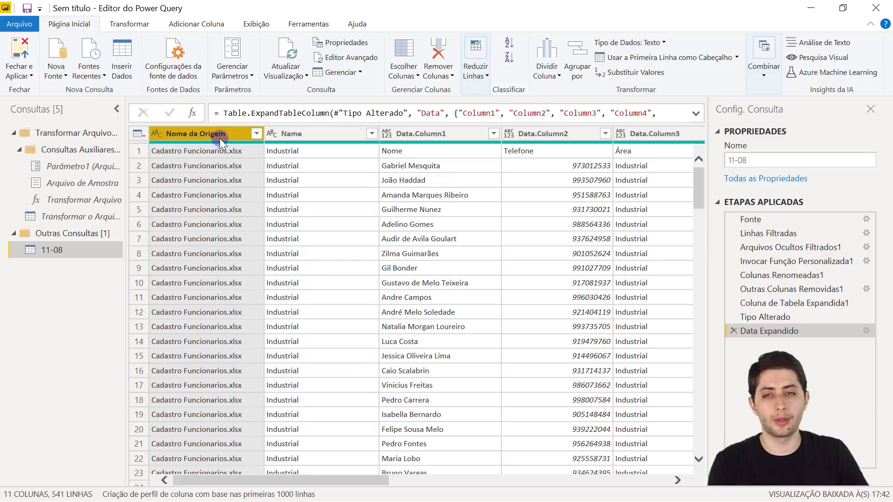
{"action": "left_click", "coordinate": [295, 139], "text": "ctrl"}
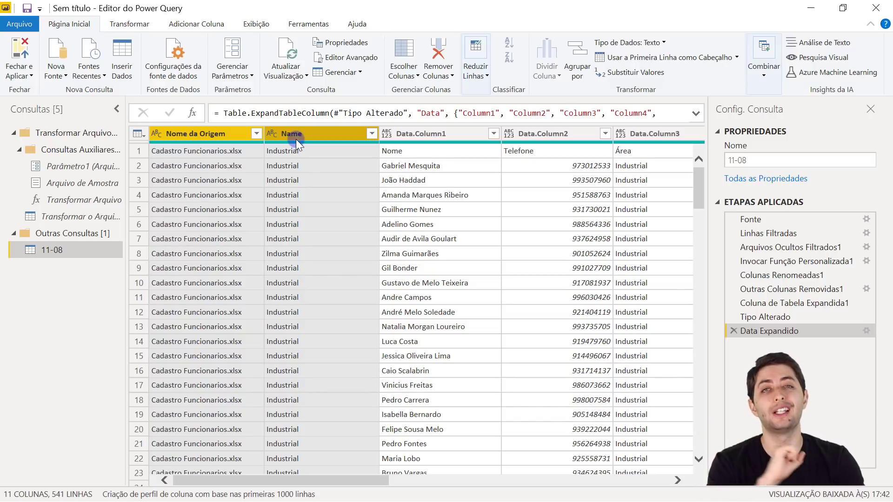
{"action": "key", "text": "Delete"}
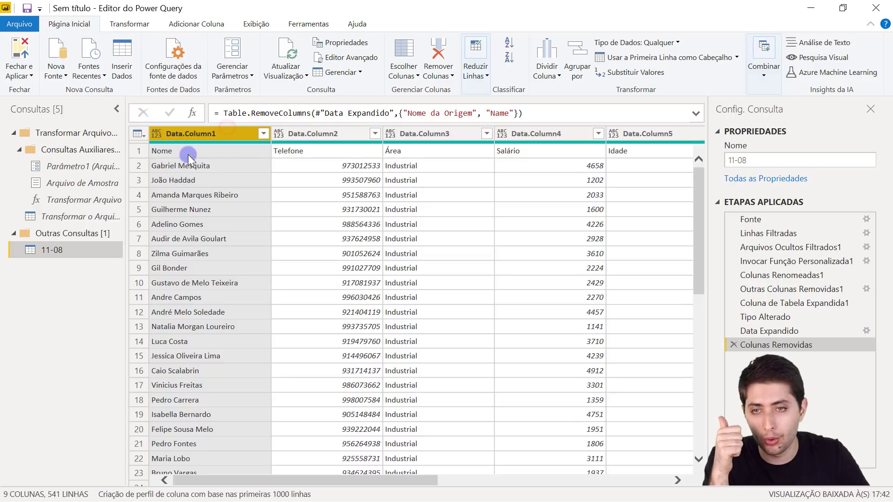
- Select the Data.Column2 through Data.Column6 columns to review the combined employee data
{"action": "left_click", "coordinate": [338, 139]}
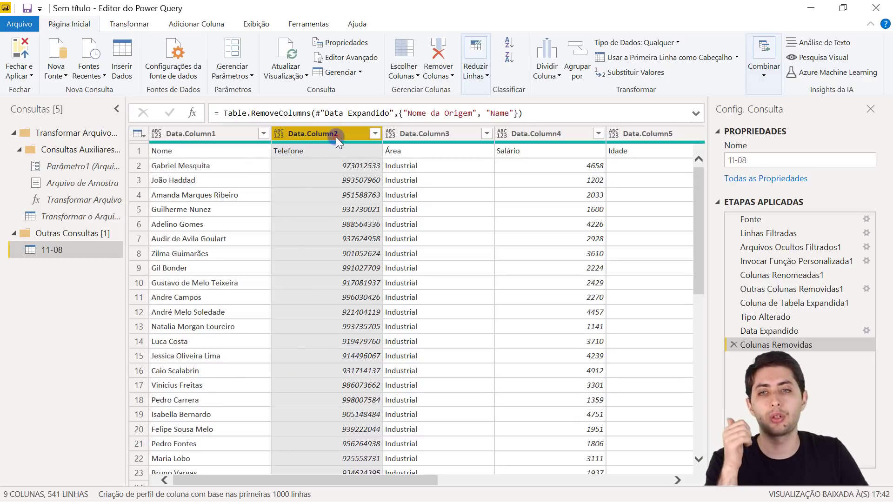
{"action": "left_click", "coordinate": [419, 135]}
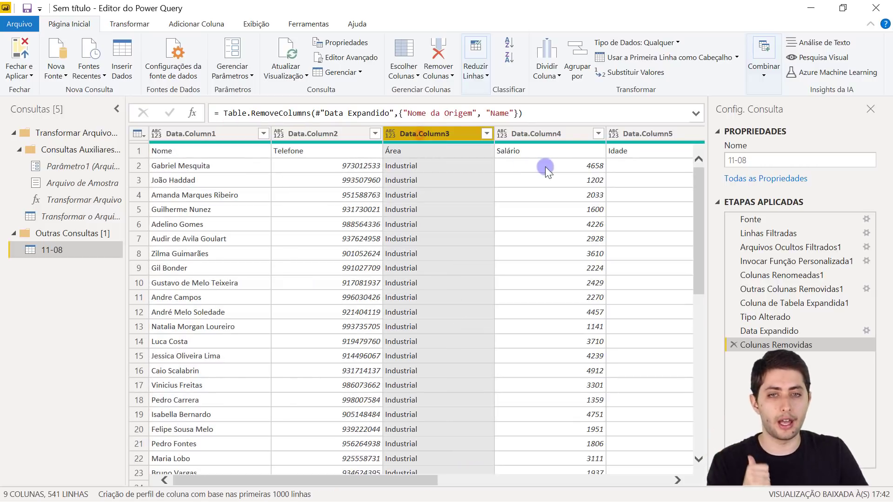
{"action": "left_click", "coordinate": [553, 134]}
{"action": "left_click", "coordinate": [627, 141]}
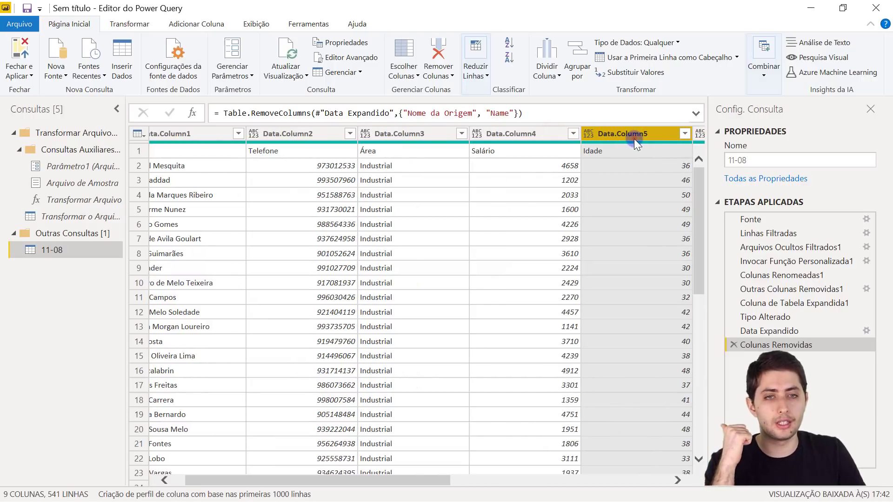
{"action": "left_click", "coordinate": [678, 479]}
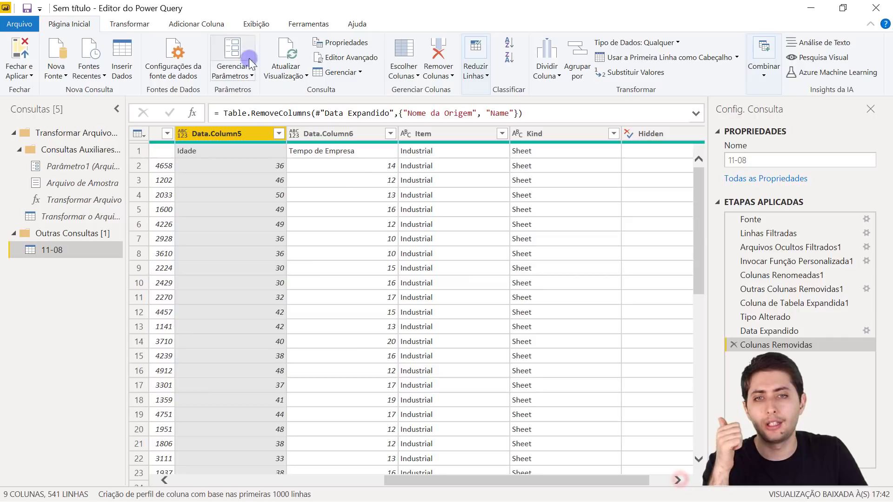
{"action": "left_click", "coordinate": [345, 134]}
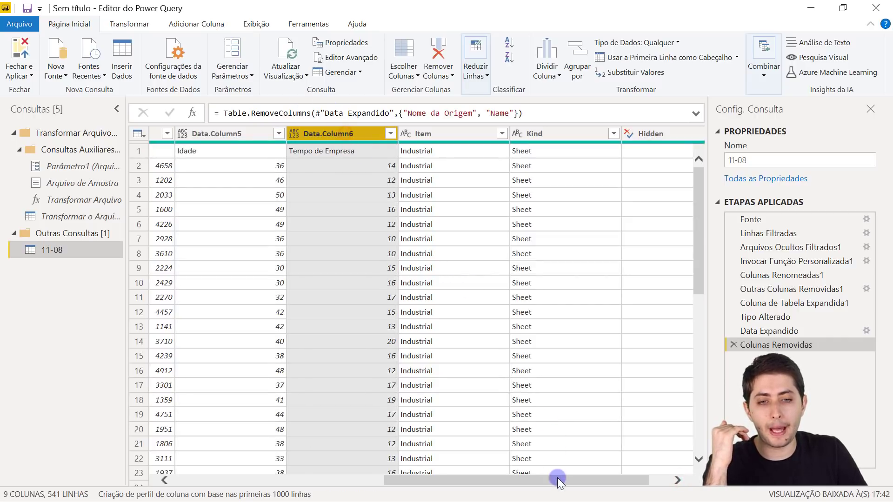
{"action": "left_click_drag", "start_coordinate": [558, 481], "coordinate": [608, 492]}
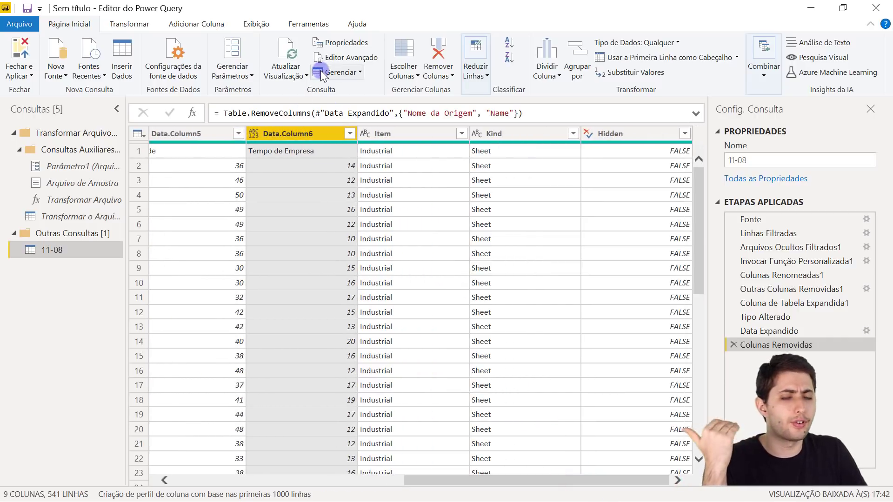
- Inspect the Item, Kind and Hidden columns, previewing the Kind values in the first rows
{"action": "left_click", "coordinate": [429, 135]}
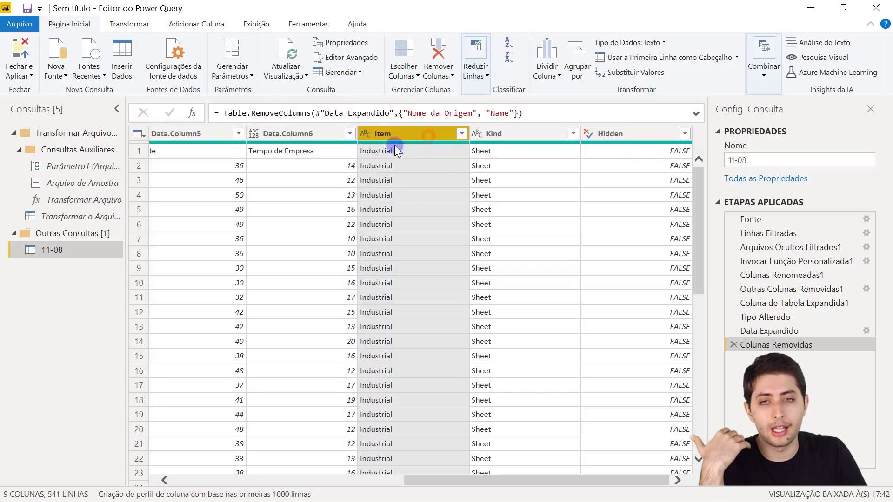
{"action": "left_click", "coordinate": [506, 134]}
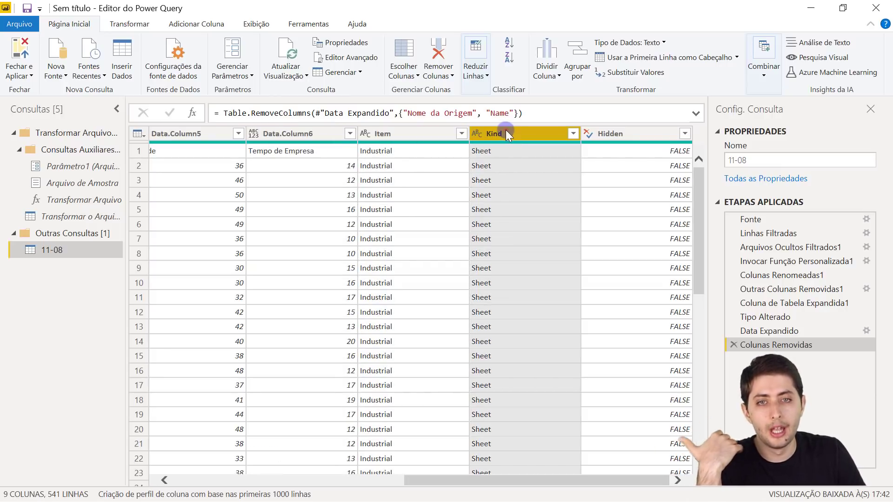
{"action": "left_click", "coordinate": [493, 151]}
{"action": "left_click", "coordinate": [489, 163]}
{"action": "left_click", "coordinate": [488, 155]}
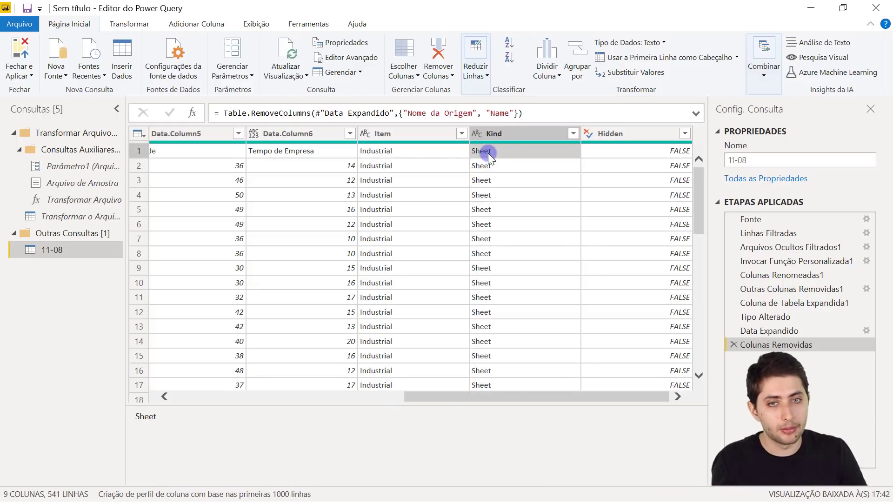
{"action": "left_click", "coordinate": [610, 133]}
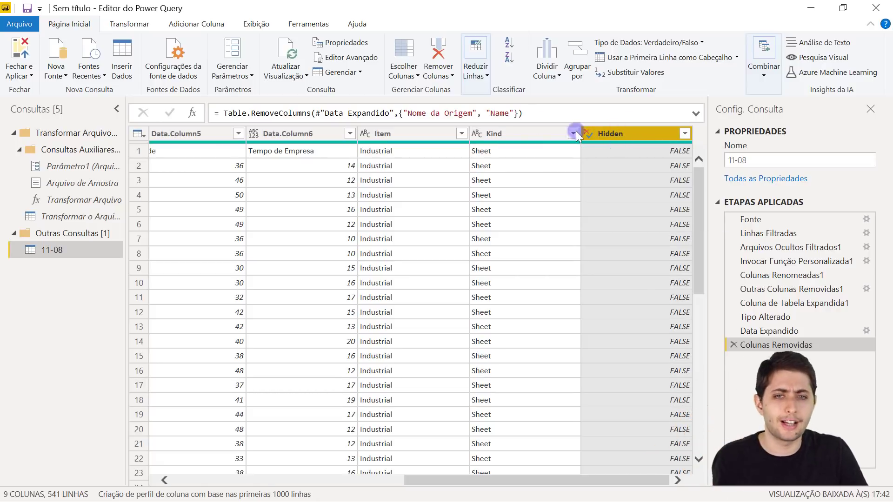
{"action": "left_click", "coordinate": [438, 133]}
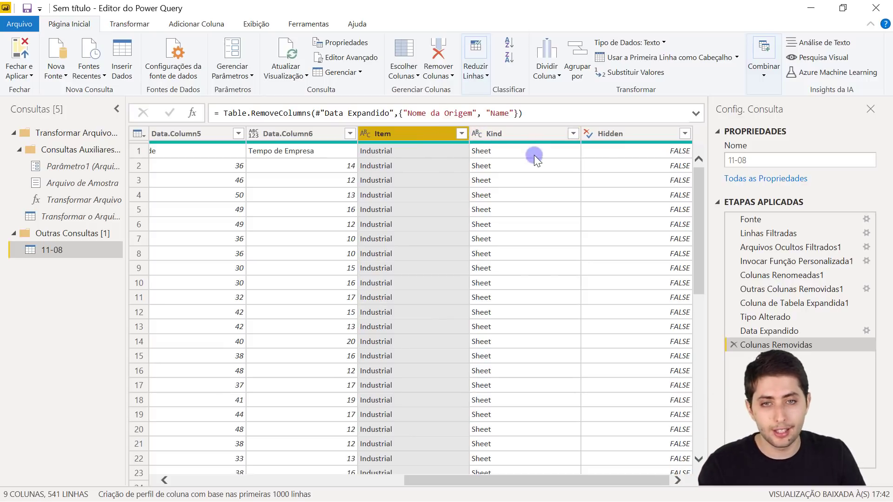
- Select Item, Kind and Hidden together and delete them, leaving six columns and 541 rows
{"action": "left_click", "coordinate": [515, 134], "text": "ctrl"}
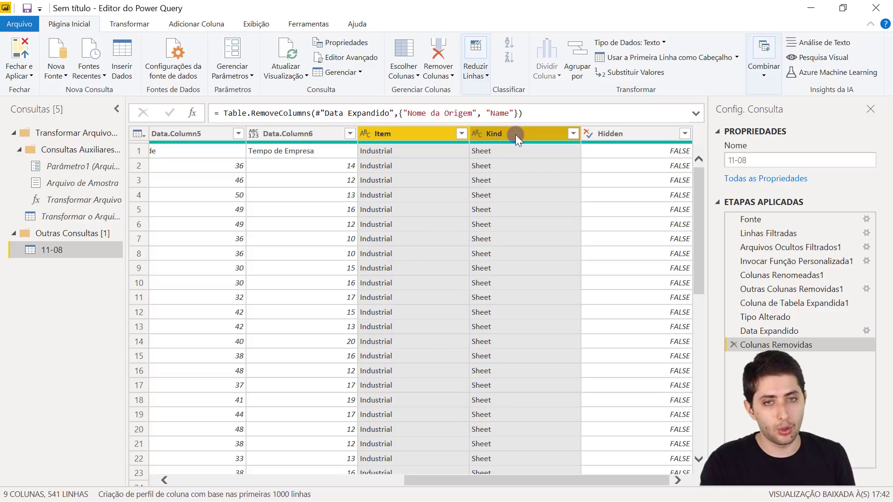
{"action": "left_click", "coordinate": [635, 134], "text": "ctrl"}
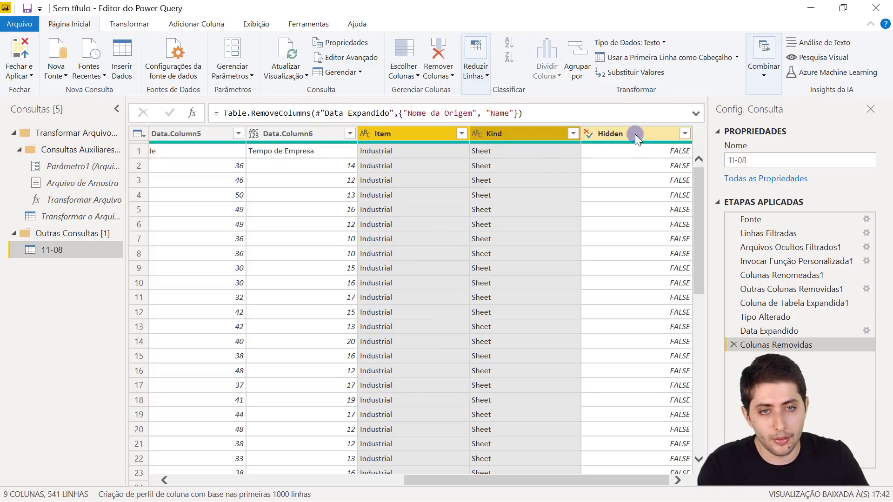
{"action": "left_click", "coordinate": [429, 134]}
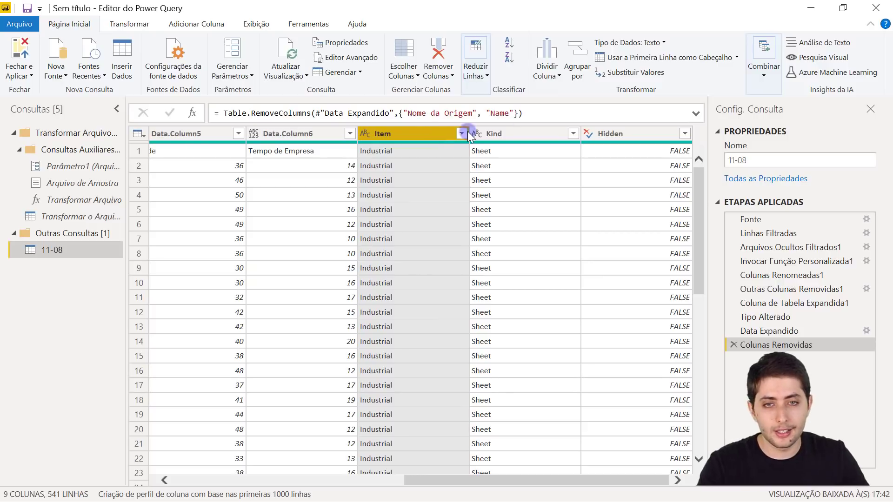
{"action": "left_click", "coordinate": [621, 135], "text": "shift"}
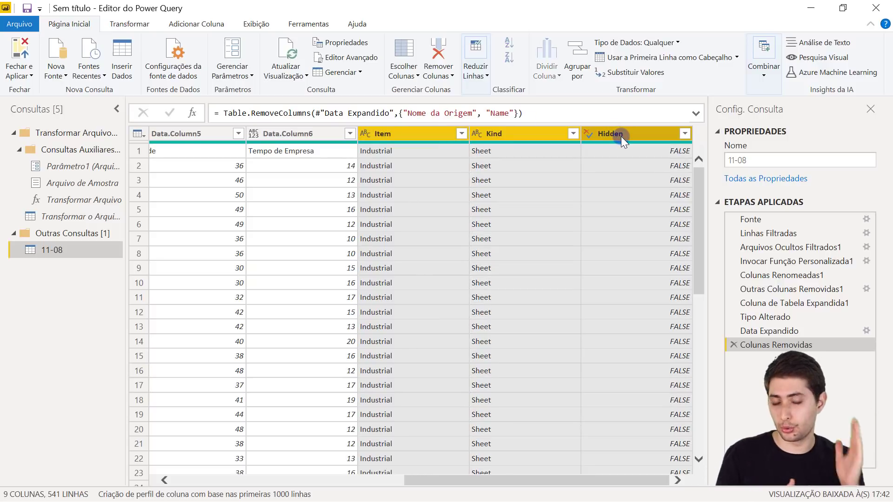
{"action": "key", "text": "Delete"}
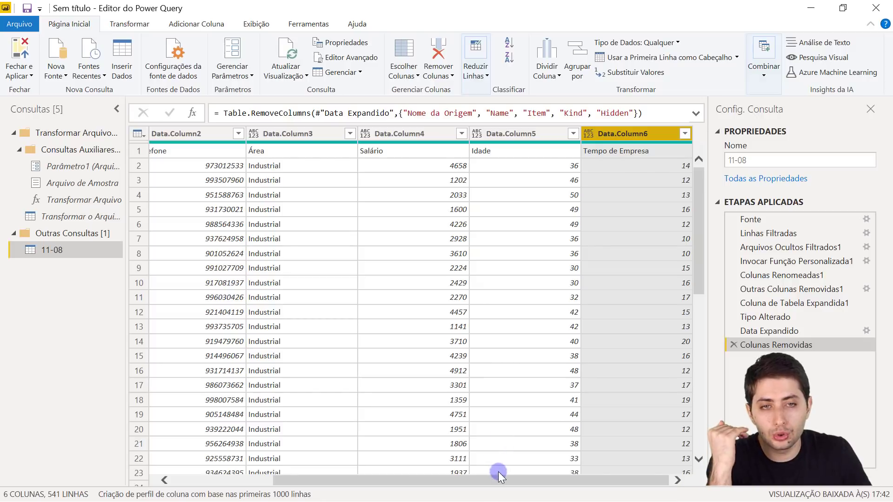
{"action": "left_click_drag", "start_coordinate": [476, 470], "coordinate": [269, 406]}
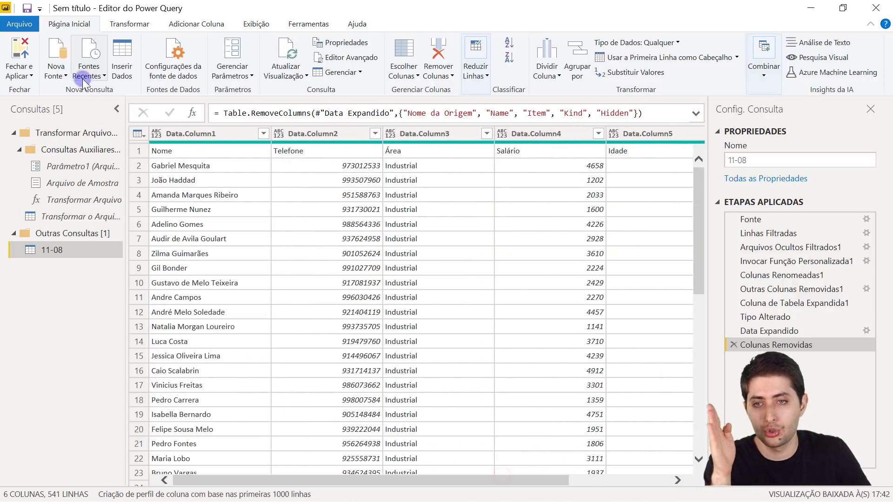
{"action": "left_click_drag", "start_coordinate": [349, 477], "coordinate": [486, 322]}
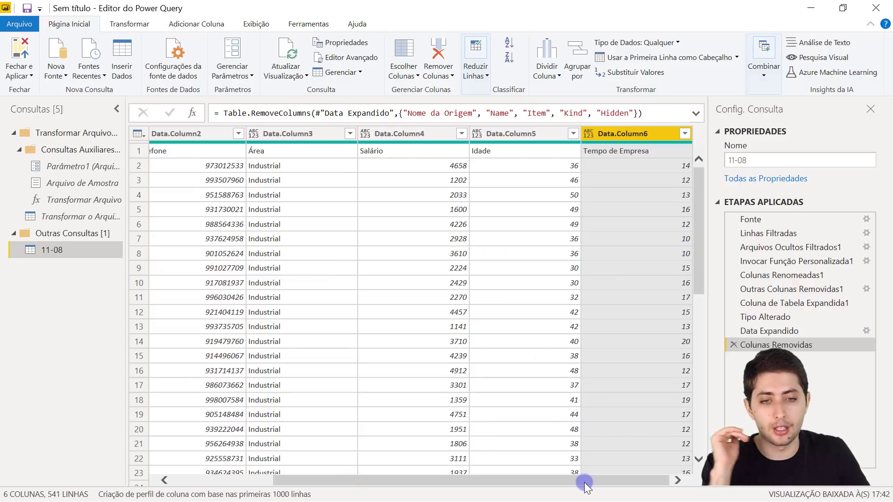
{"action": "left_click_drag", "start_coordinate": [585, 475], "coordinate": [356, 444]}
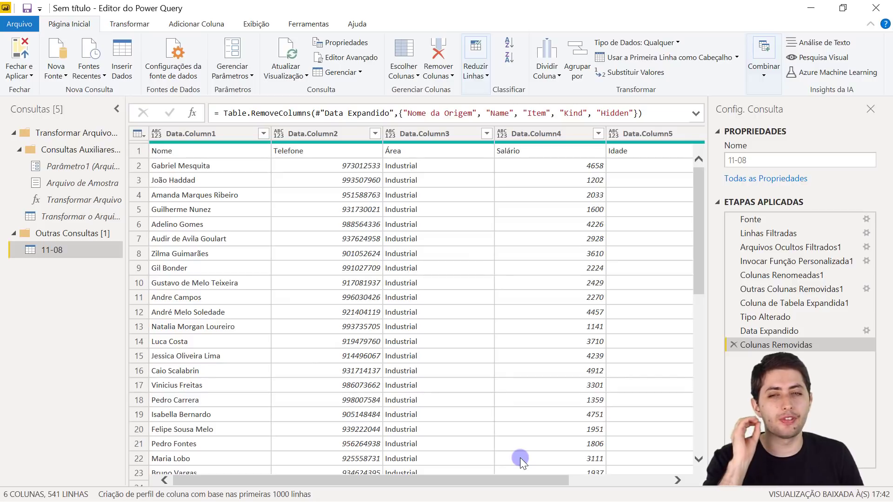
{"action": "left_click", "coordinate": [218, 136]}
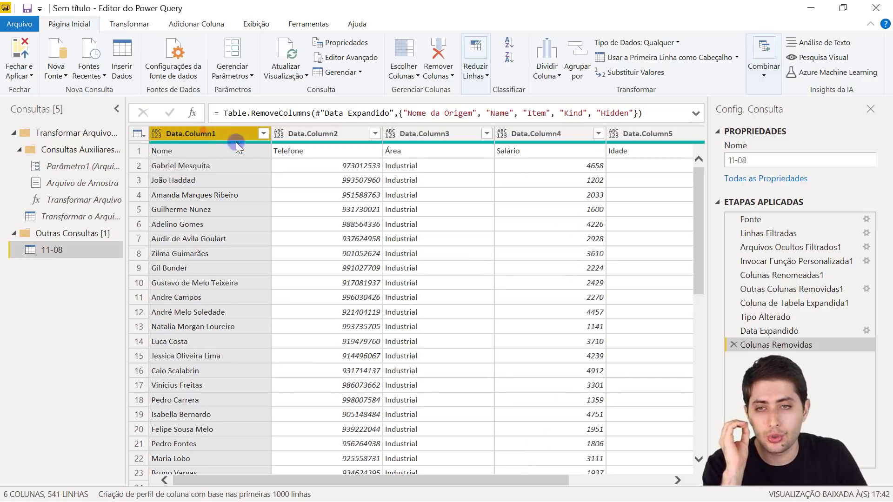
{"action": "left_click", "coordinate": [208, 149]}
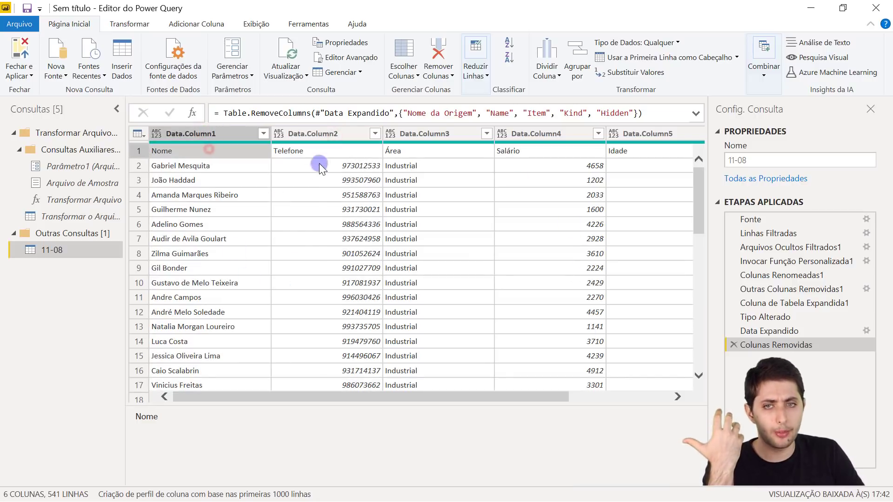
{"action": "left_click", "coordinate": [243, 137]}
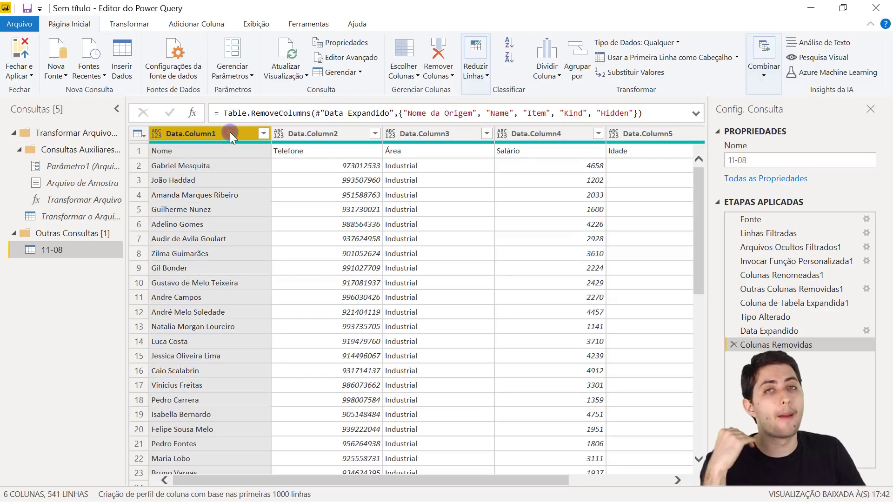
{"action": "left_click", "coordinate": [139, 151]}
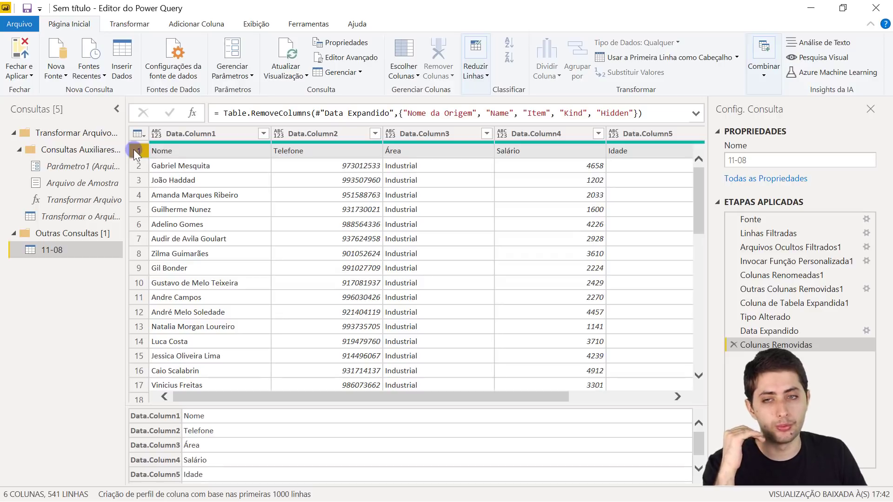
{"action": "left_click", "coordinate": [163, 151]}
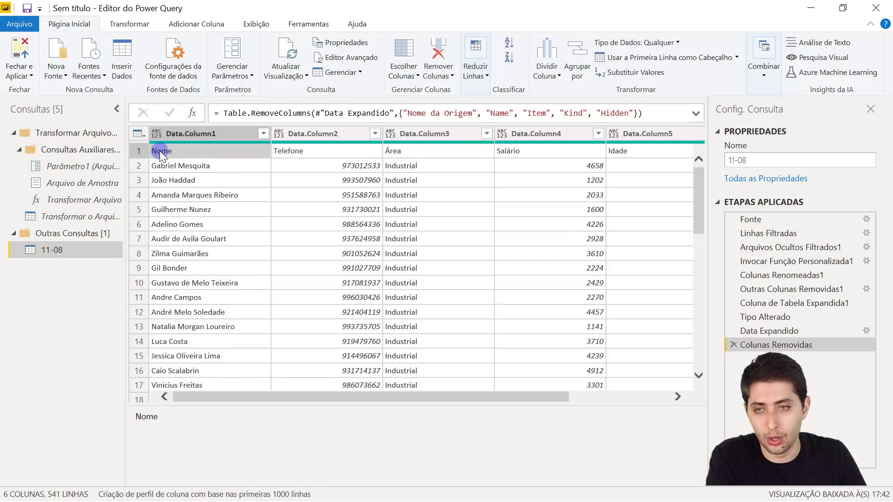
{"action": "left_click", "coordinate": [311, 156]}
{"action": "left_click", "coordinate": [417, 149]}
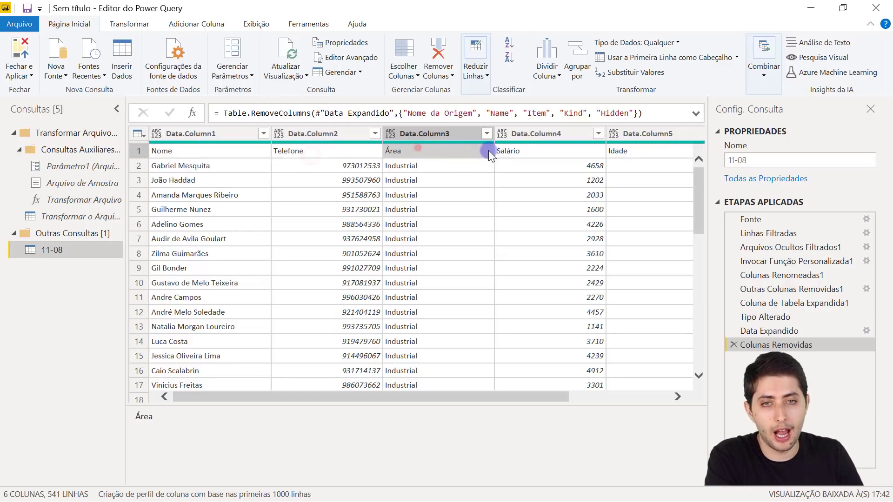
{"action": "left_click", "coordinate": [528, 149]}
{"action": "left_click", "coordinate": [617, 150]}
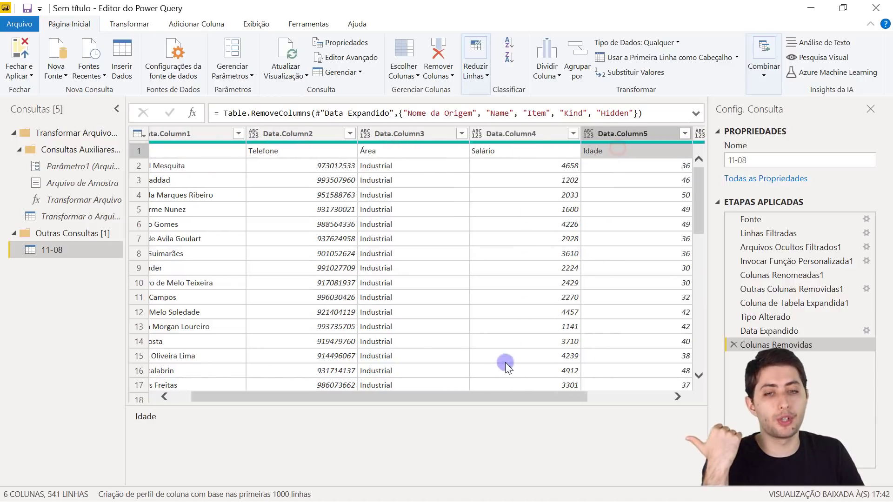
{"action": "mouse_move", "coordinate": [480, 395]}
{"action": "left_mouse_down"}
{"action": "mouse_move", "coordinate": [615, 396]}
{"action": "mouse_move", "coordinate": [463, 395]}
{"action": "left_mouse_up"}
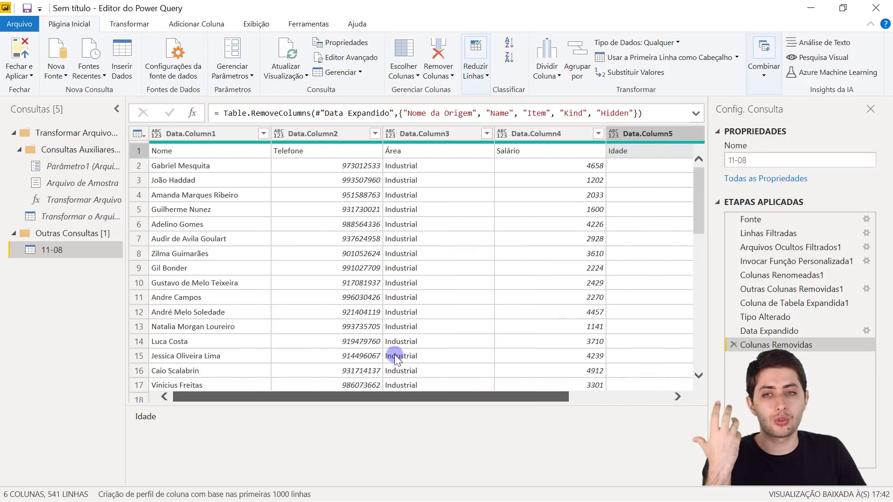
{"action": "left_click", "coordinate": [211, 150]}
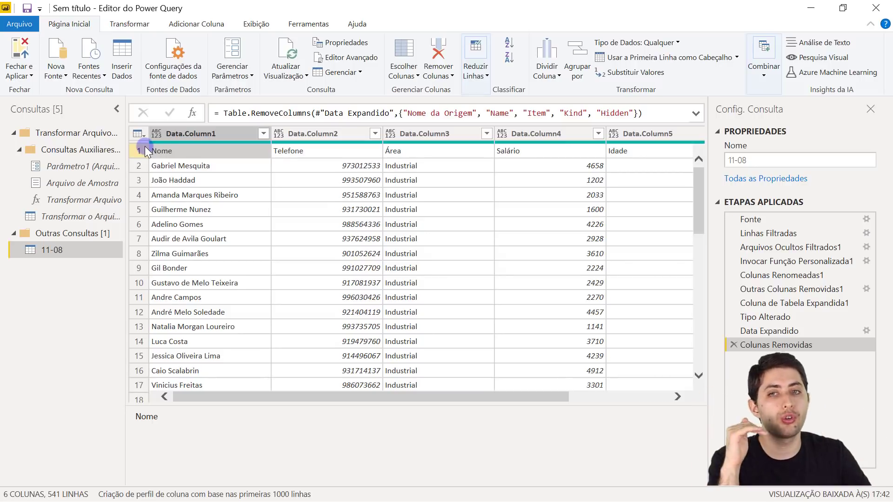
{"action": "left_click", "coordinate": [195, 133]}
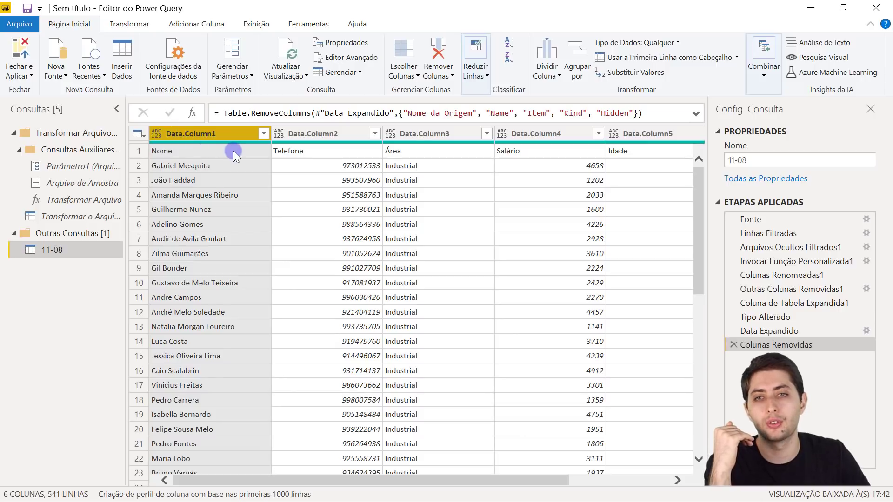
{"action": "left_click", "coordinate": [323, 133]}
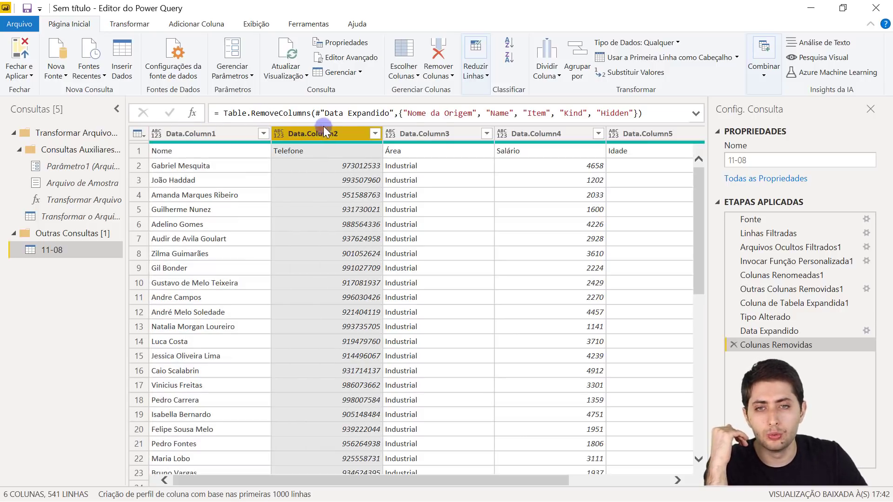
{"action": "left_click", "coordinate": [441, 133]}
{"action": "left_click", "coordinate": [528, 133]}
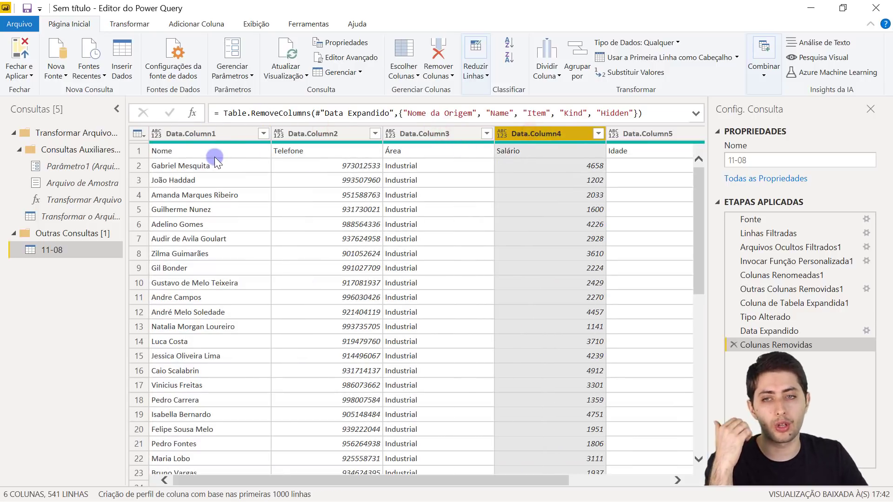
{"action": "left_click", "coordinate": [200, 147]}
{"action": "left_click", "coordinate": [204, 133]}
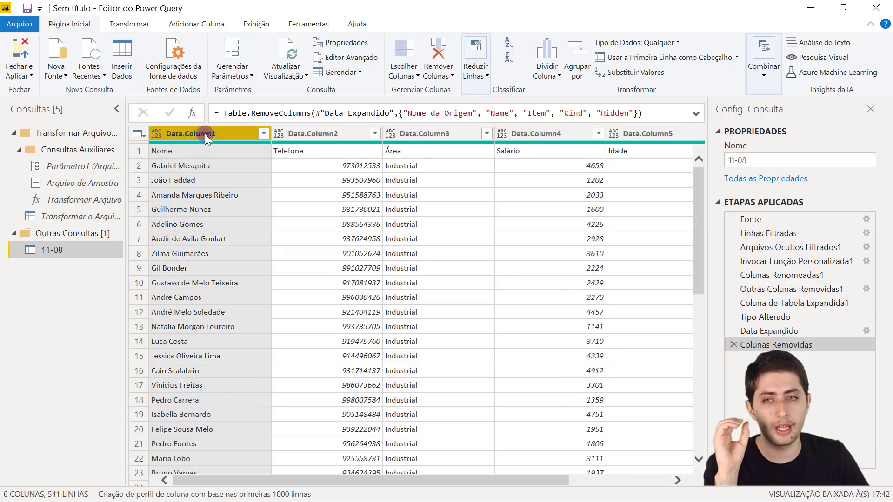
{"action": "left_click", "coordinate": [144, 147]}
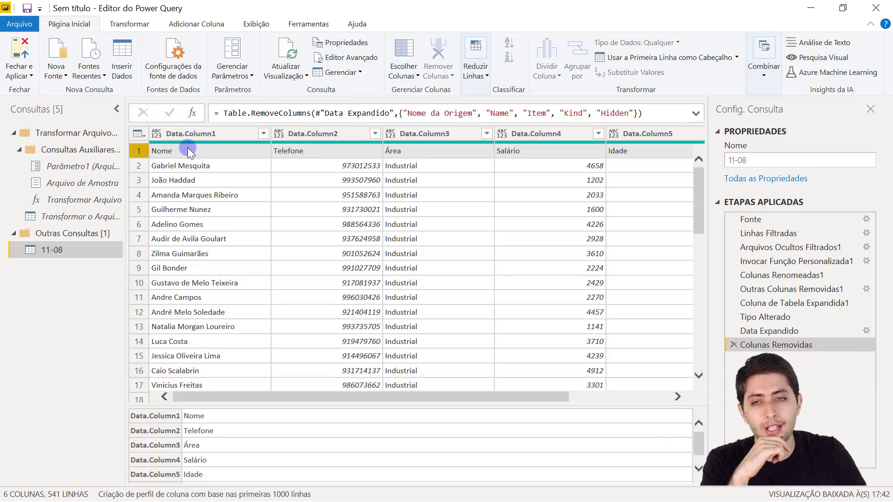
{"action": "left_click", "coordinate": [189, 136]}
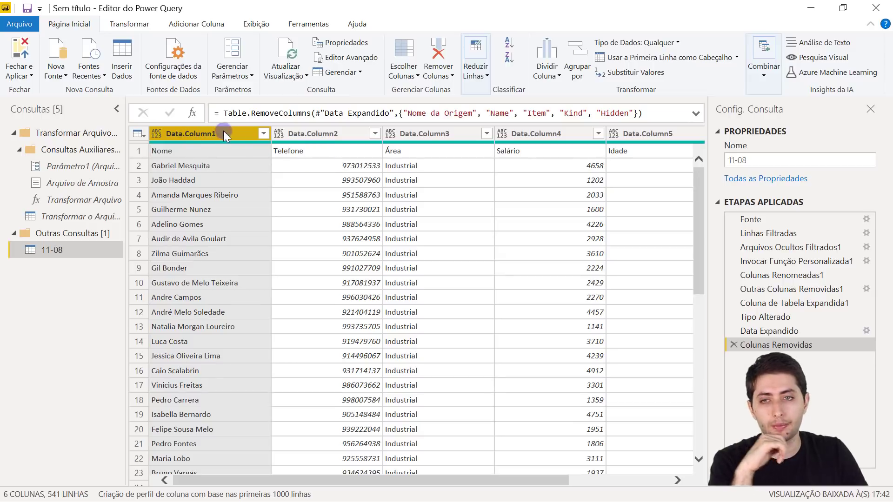
{"action": "left_click", "coordinate": [139, 150]}
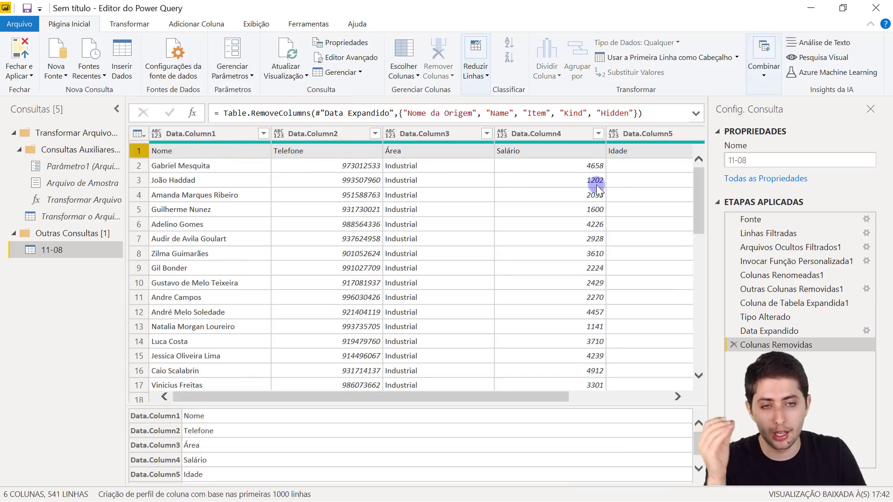
{"action": "left_click_drag", "start_coordinate": [696, 191], "coordinate": [708, 273]}
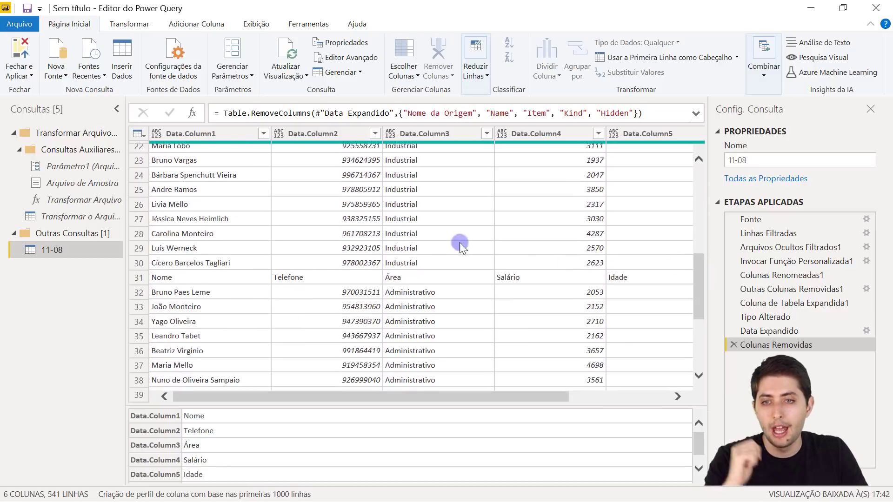
{"action": "left_click", "coordinate": [138, 278]}
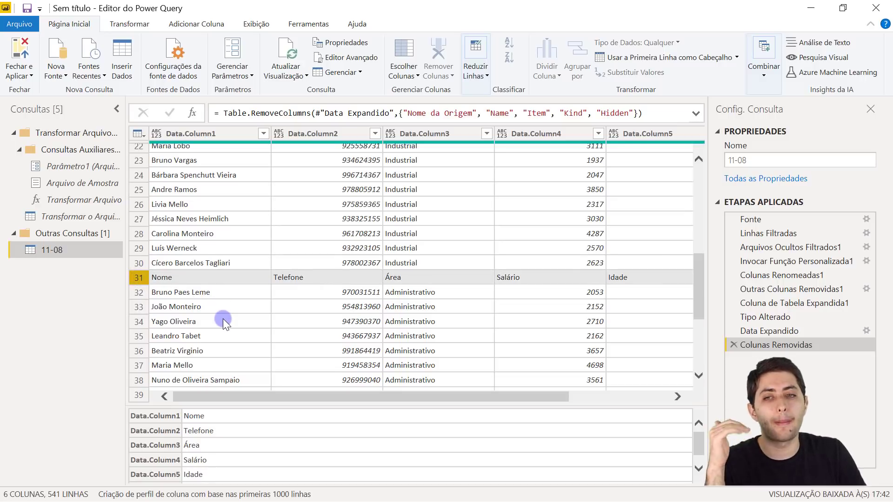
{"action": "left_click", "coordinate": [219, 276]}
{"action": "left_click", "coordinate": [299, 275]}
{"action": "left_click", "coordinate": [394, 276]}
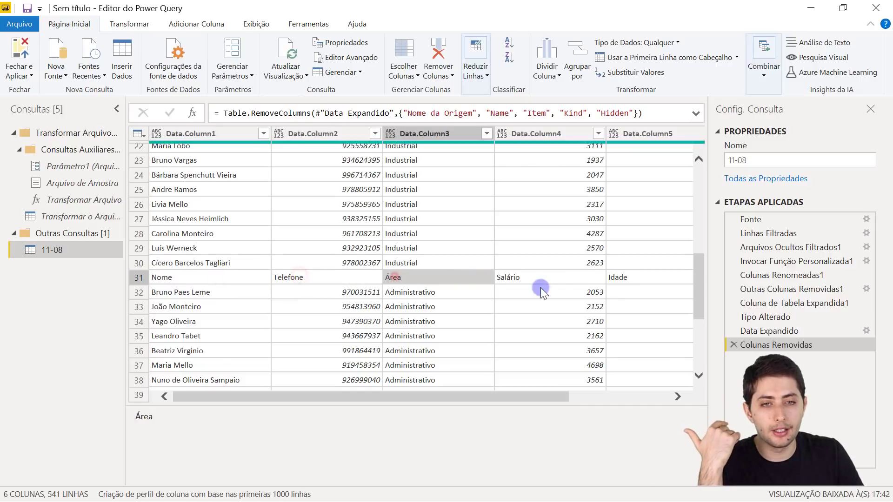
{"action": "left_click_drag", "start_coordinate": [539, 394], "coordinate": [449, 392]}
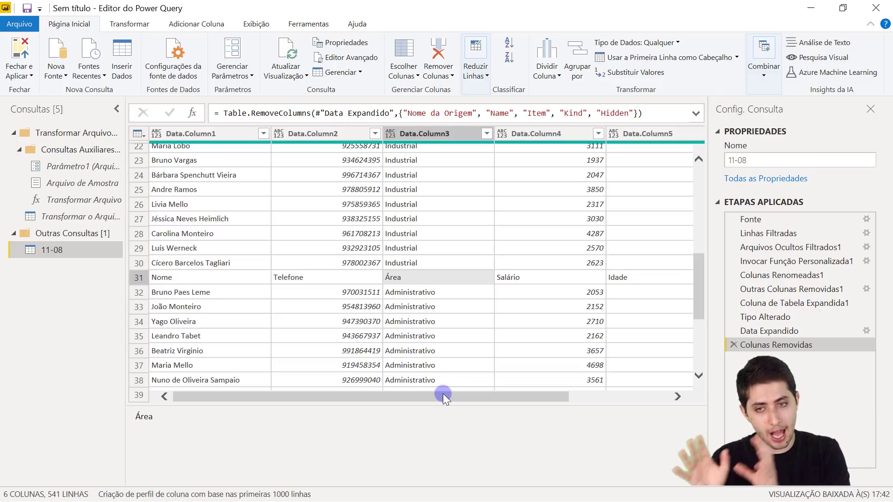
{"action": "left_click", "coordinate": [206, 275]}
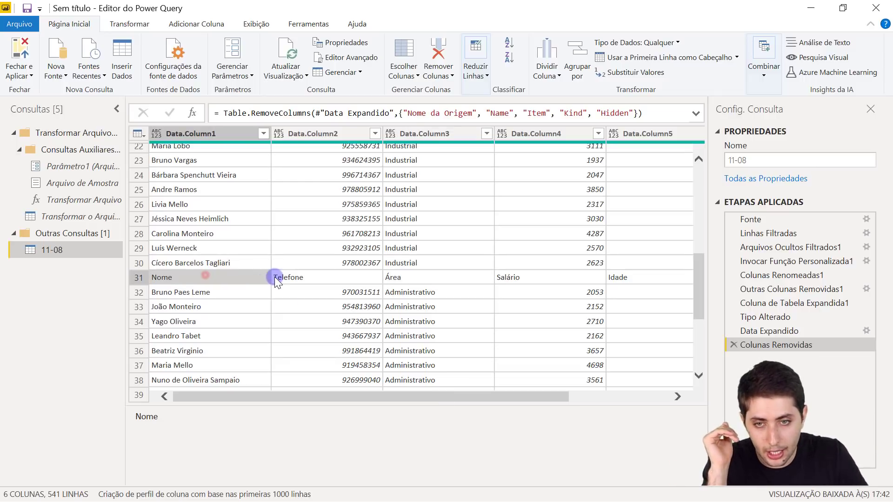
{"action": "left_click", "coordinate": [348, 278]}
{"action": "left_click", "coordinate": [417, 276]}
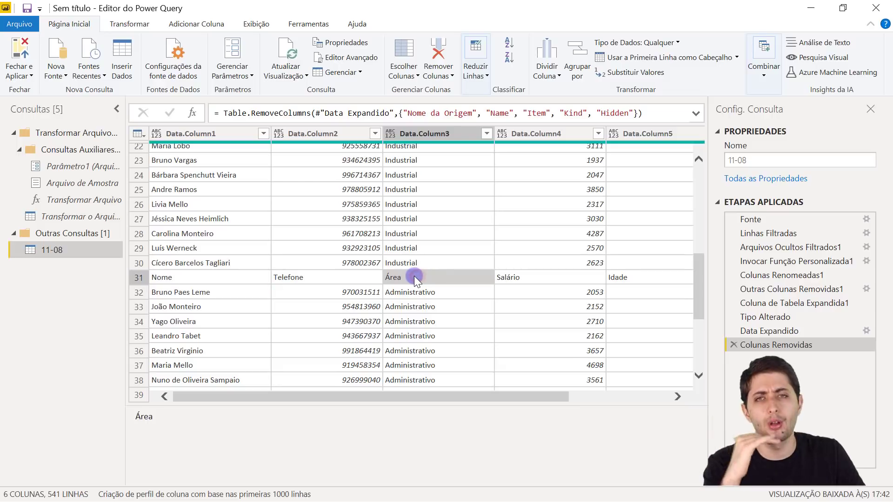
{"action": "scroll", "coordinate": [229, 258], "scroll_direction": "up", "scroll_amount": 7}
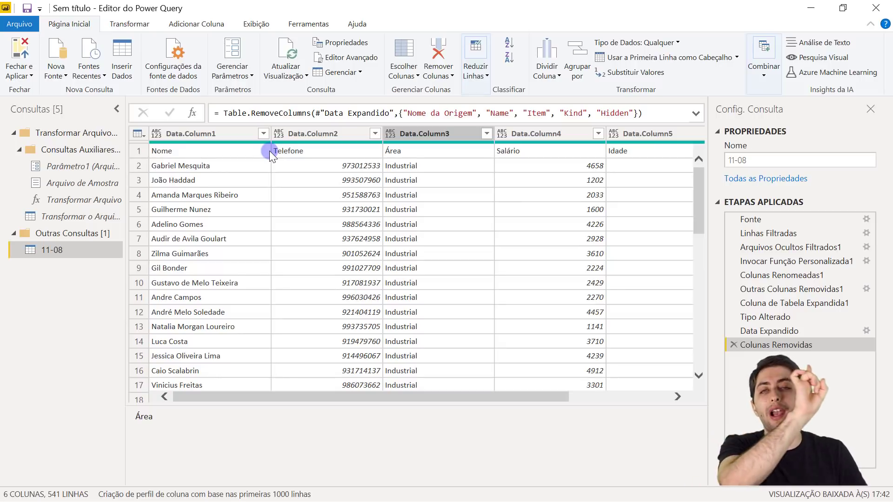
{"action": "scroll", "coordinate": [342, 235], "scroll_direction": "down", "scroll_amount": 6}
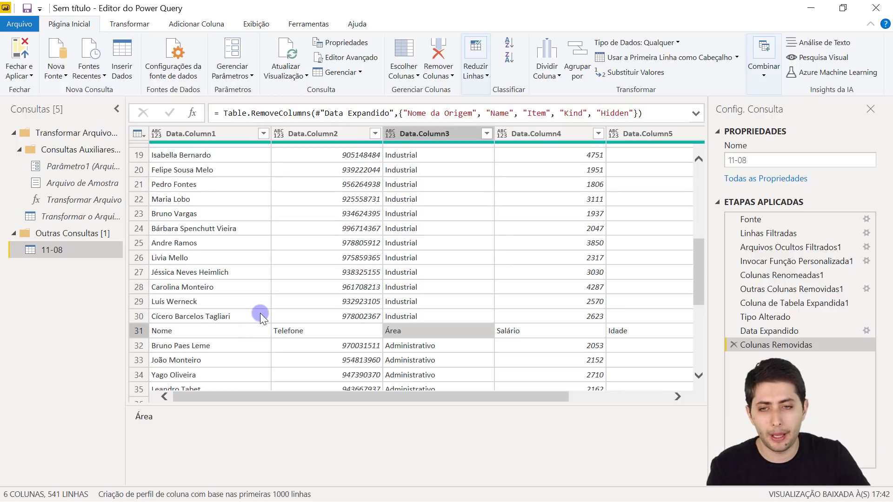
{"action": "left_click", "coordinate": [137, 331]}
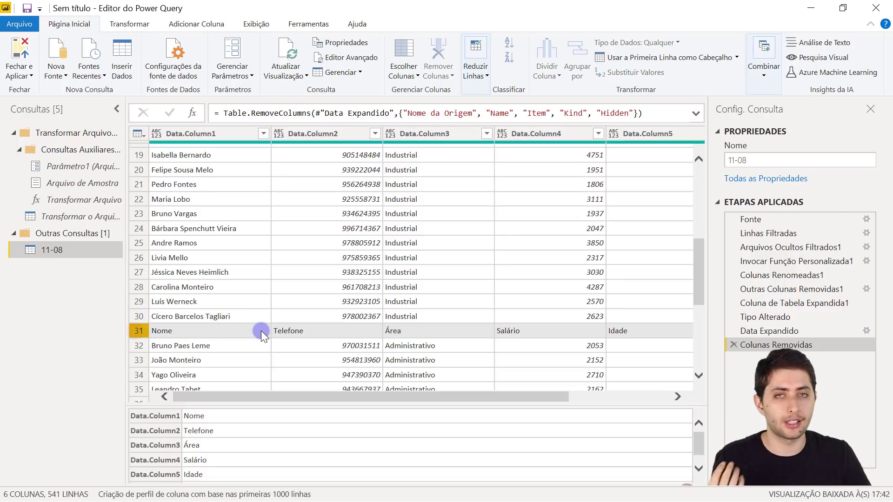
{"action": "scroll", "coordinate": [288, 339], "scroll_direction": "up", "scroll_amount": 6}
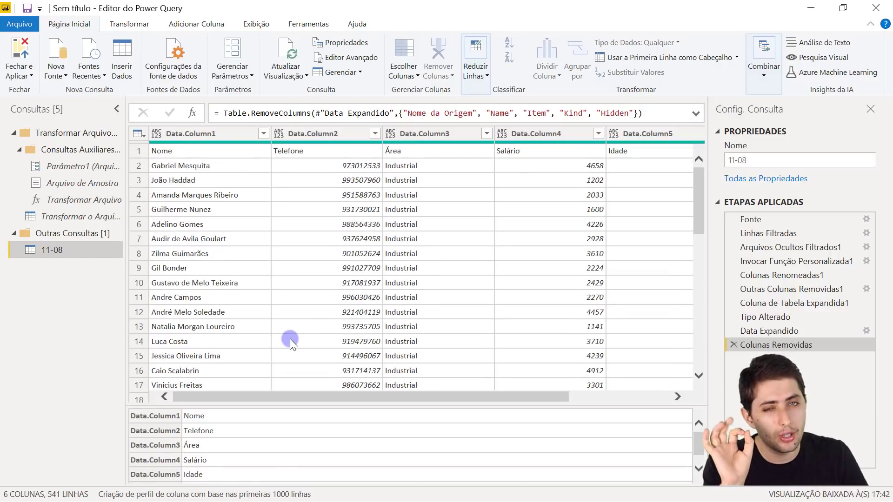
{"action": "left_click", "coordinate": [192, 131]}
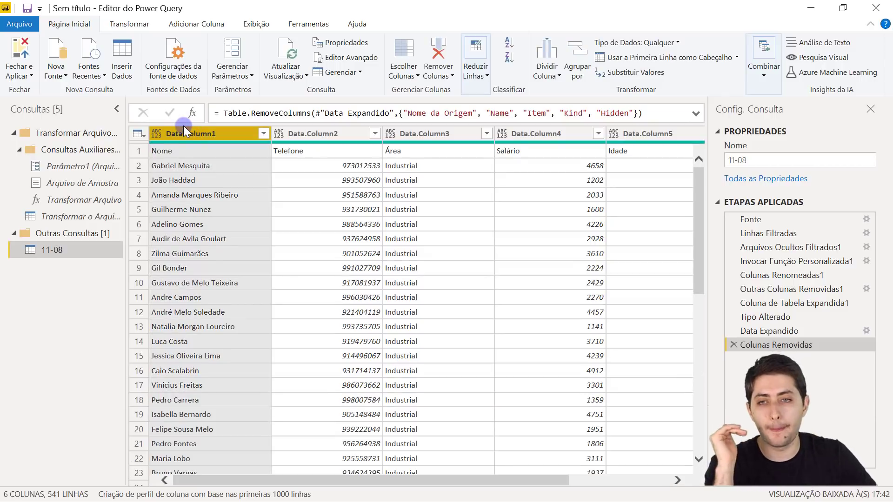
{"action": "left_click", "coordinate": [142, 151]}
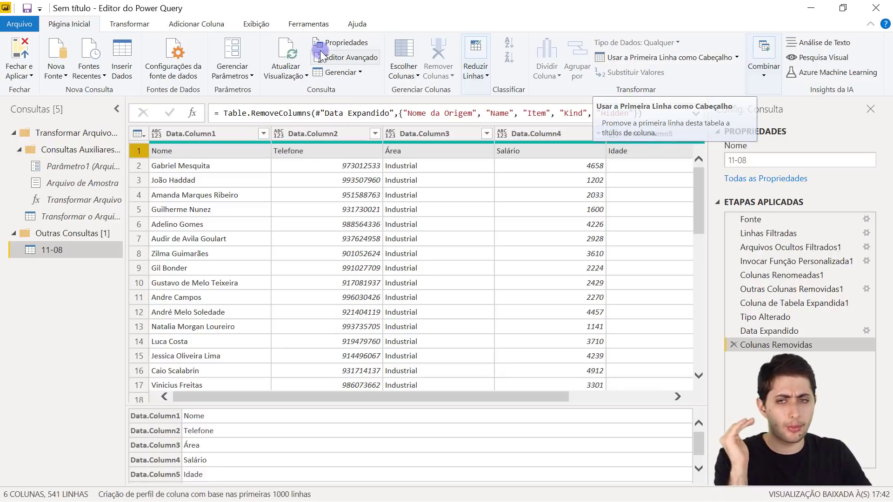
{"action": "mouse_move", "coordinate": [216, 141]}
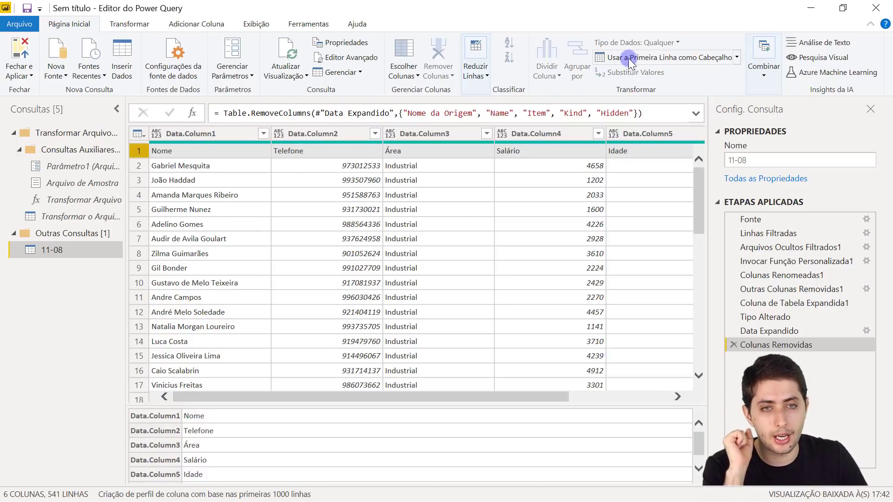
- Promote the first row to headers Nome, Telefone, Área, Salário and Idade, then check column types
{"action": "left_click", "coordinate": [608, 56]}
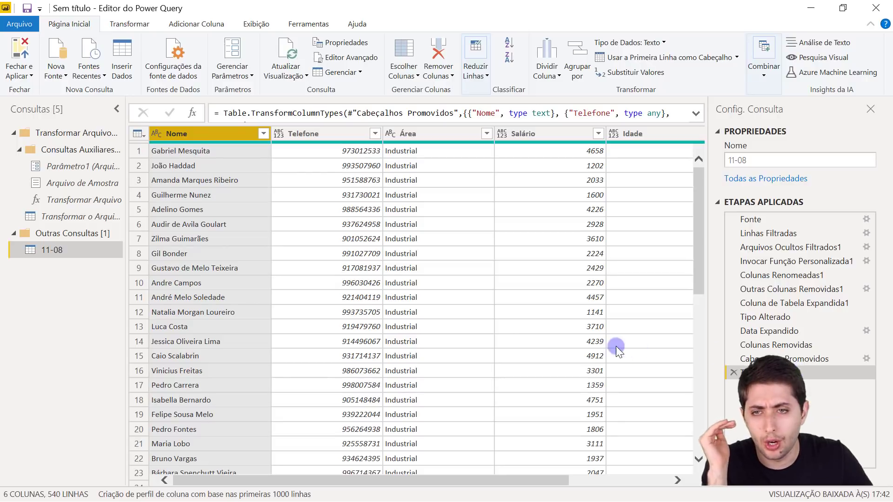
{"action": "left_click", "coordinate": [309, 136]}
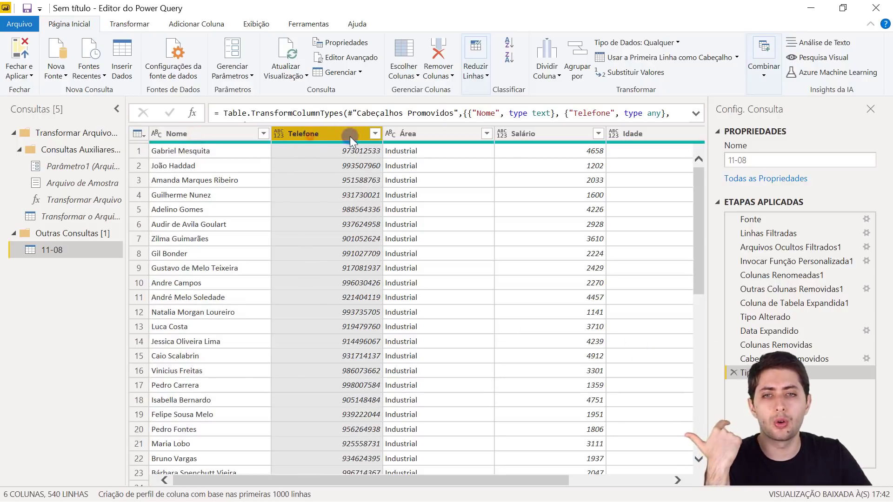
{"action": "left_click", "coordinate": [424, 137]}
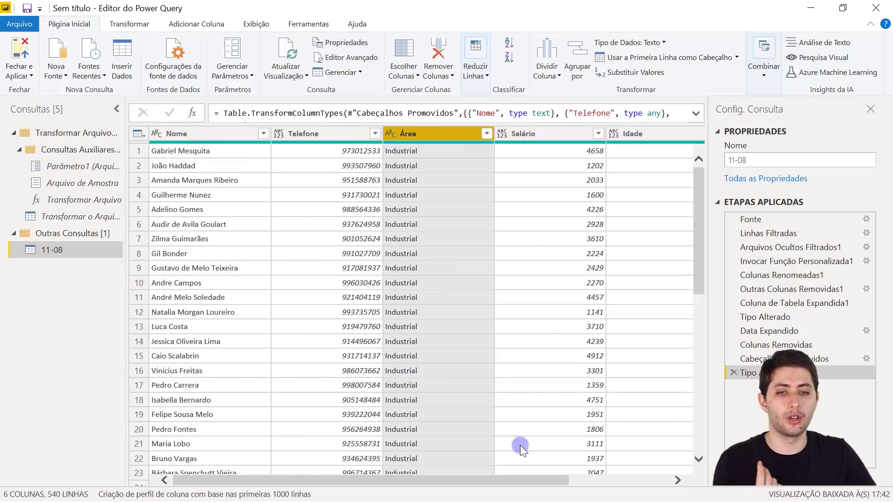
{"action": "left_click_drag", "start_coordinate": [516, 481], "coordinate": [367, 400]}
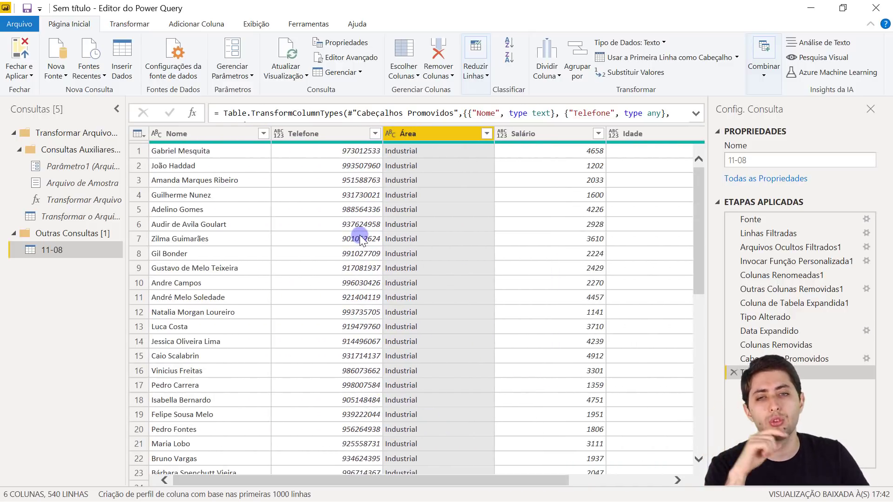
{"action": "scroll", "coordinate": [361, 240], "scroll_direction": "down", "scroll_amount": 6}
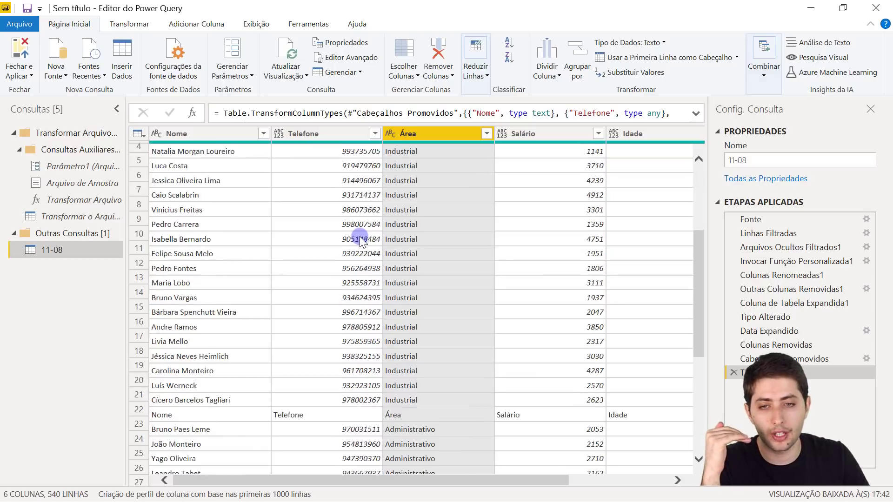
- Inspect the repeated header row 30 and its Nome, Telefone and Área cells
{"action": "left_click", "coordinate": [134, 327]}
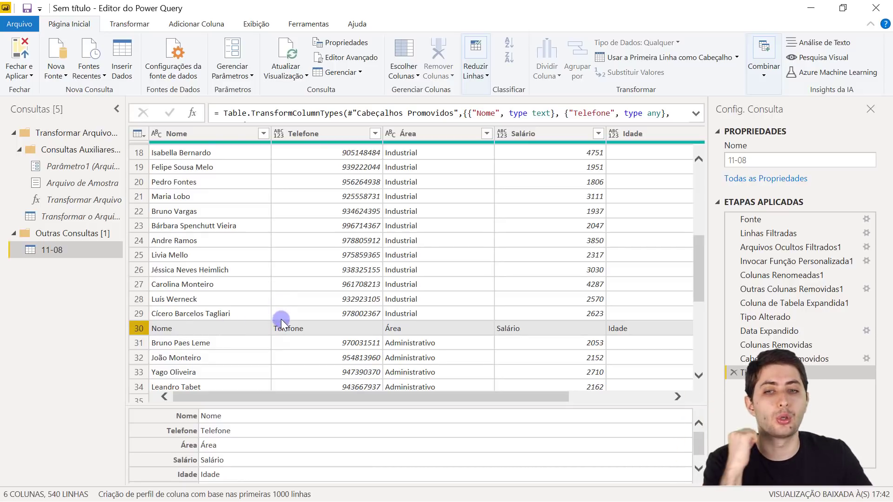
{"action": "left_click", "coordinate": [301, 332]}
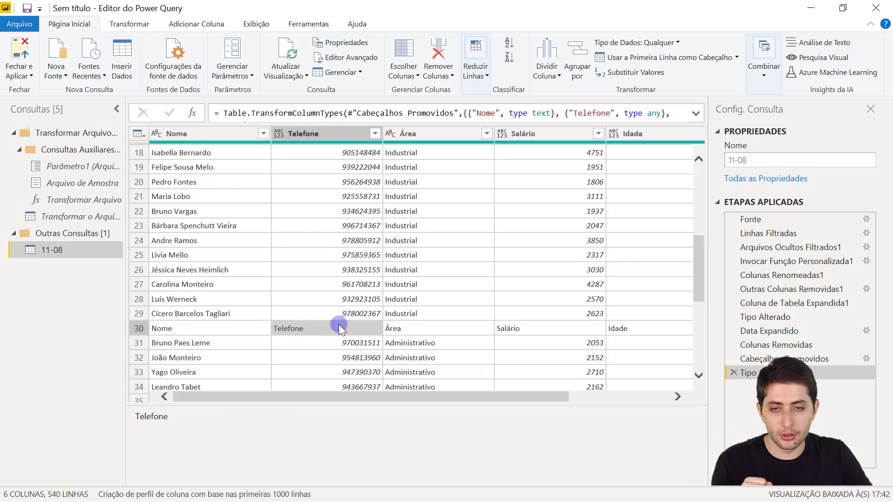
{"action": "left_click", "coordinate": [235, 326]}
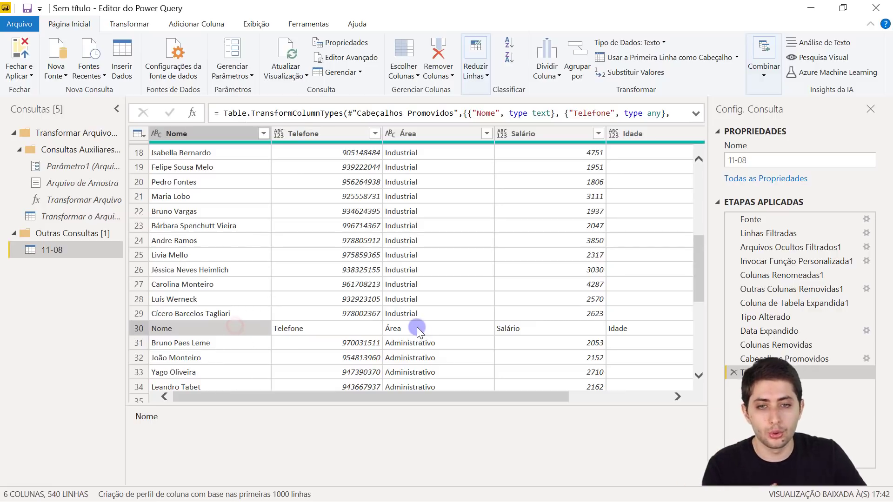
{"action": "left_click", "coordinate": [416, 328]}
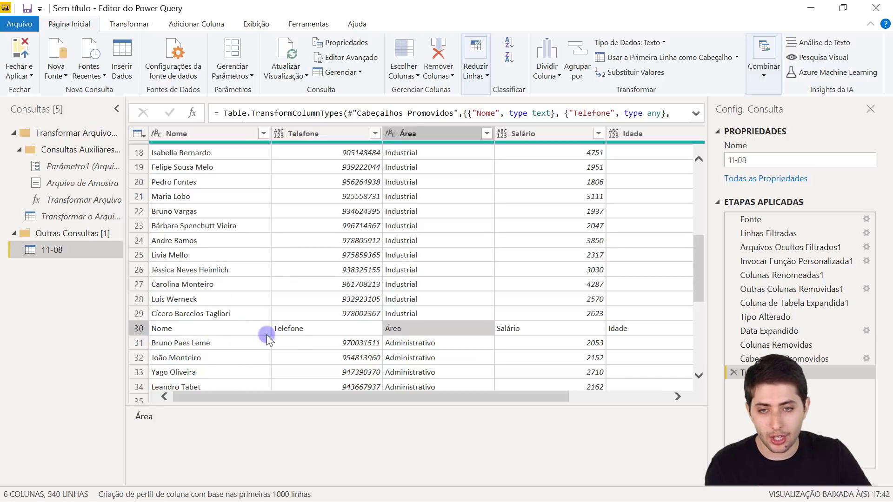
{"action": "left_click", "coordinate": [205, 325]}
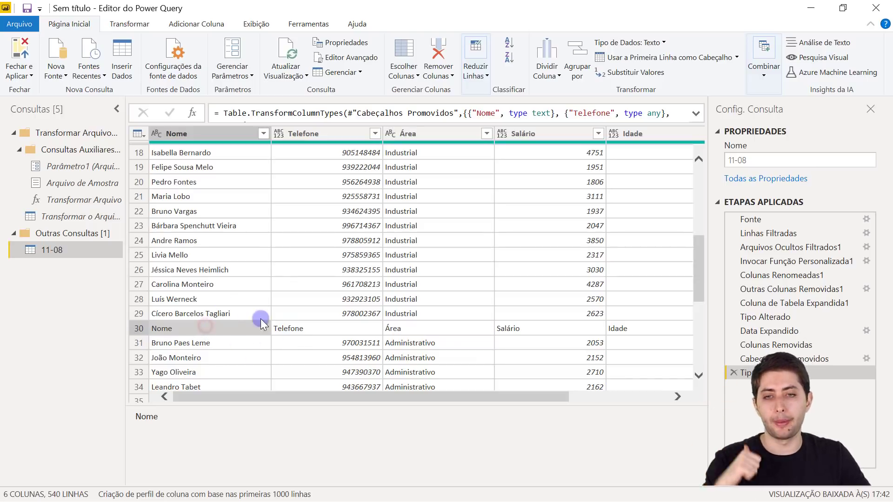
{"action": "left_click", "coordinate": [323, 324]}
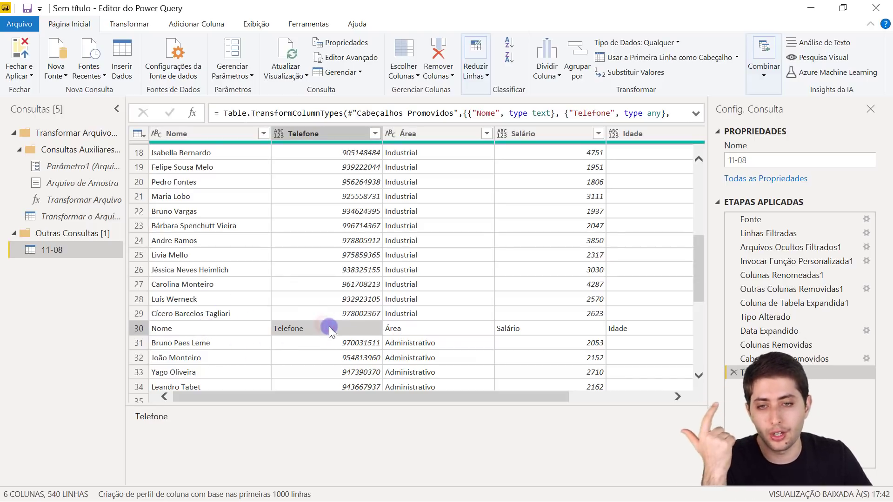
{"action": "left_click", "coordinate": [409, 325]}
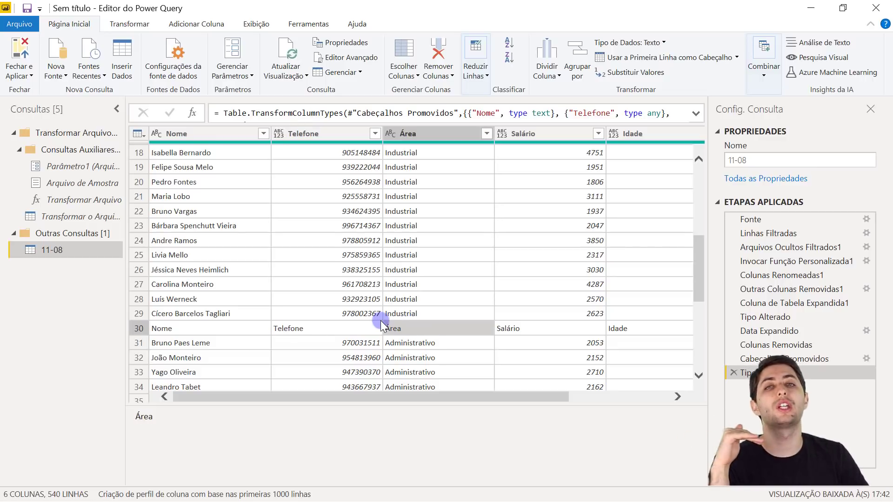
{"action": "scroll", "coordinate": [355, 294], "scroll_direction": "up", "scroll_amount": 5}
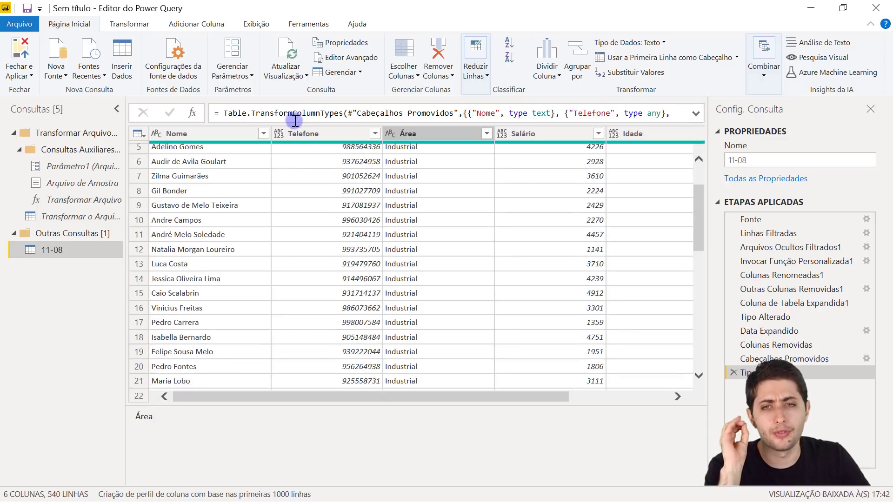
{"action": "left_click", "coordinate": [311, 135]}
{"action": "scroll", "coordinate": [320, 169], "scroll_direction": "down", "scroll_amount": 10}
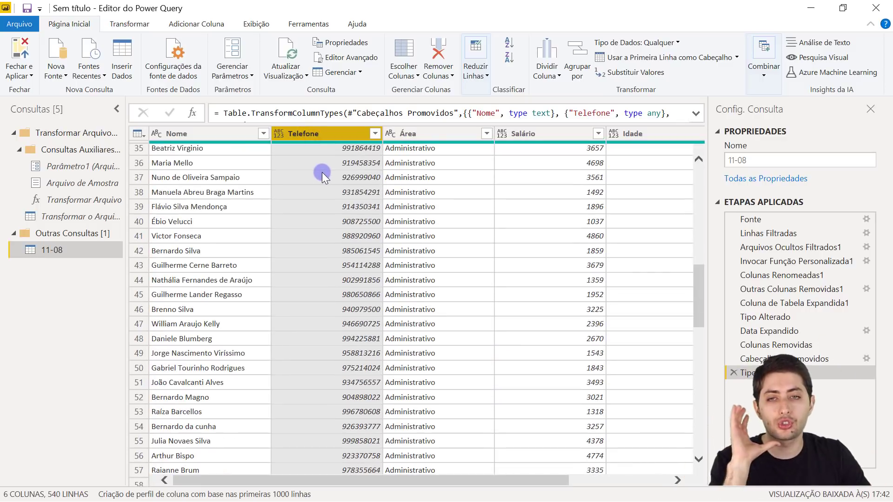
{"action": "scroll", "coordinate": [321, 172], "scroll_direction": "up", "scroll_amount": 7}
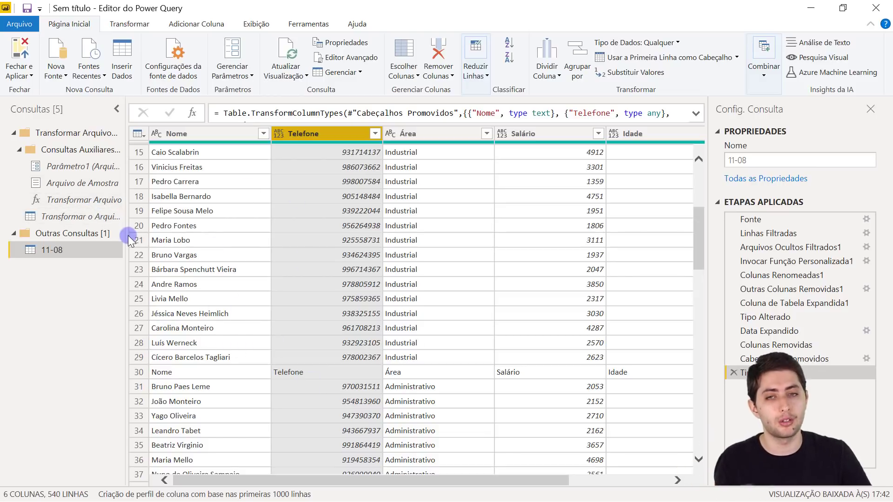
{"action": "scroll", "coordinate": [352, 211], "scroll_direction": "up", "scroll_amount": 5}
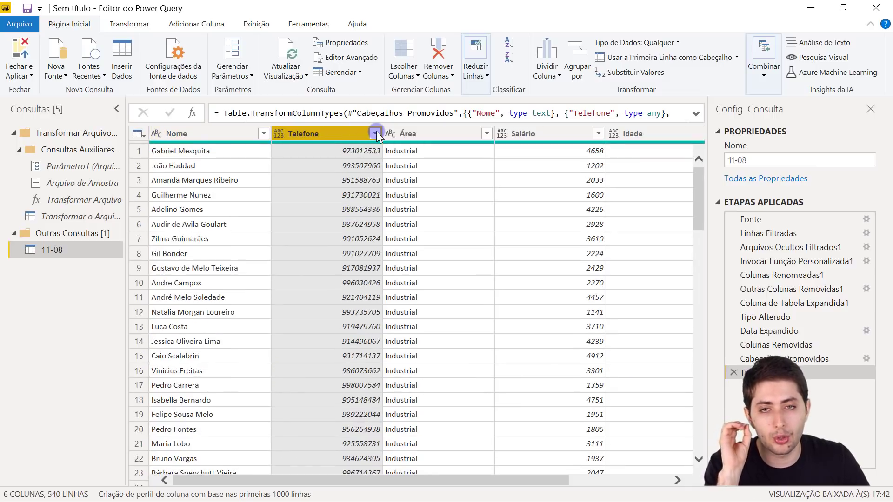
- Filter the Telefone column to exclude the value 'Telefone', leaving 535 rows
{"action": "left_click", "coordinate": [375, 133]}
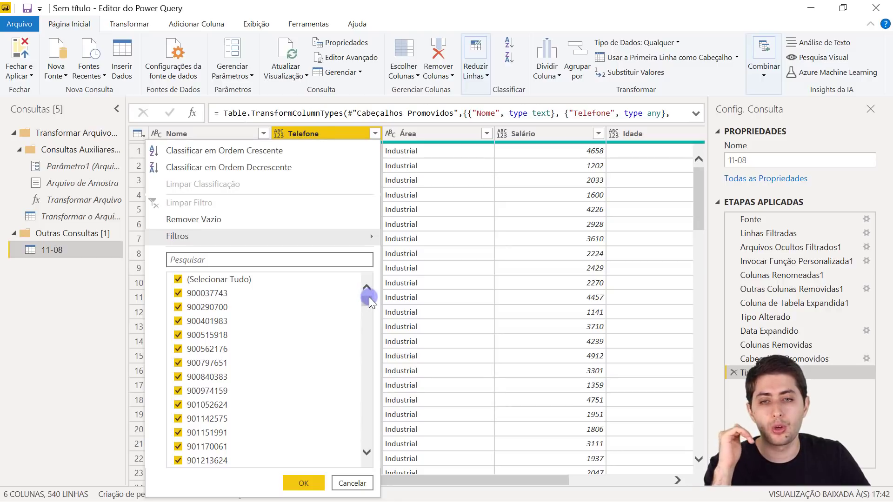
{"action": "left_click_drag", "start_coordinate": [369, 297], "coordinate": [366, 373]}
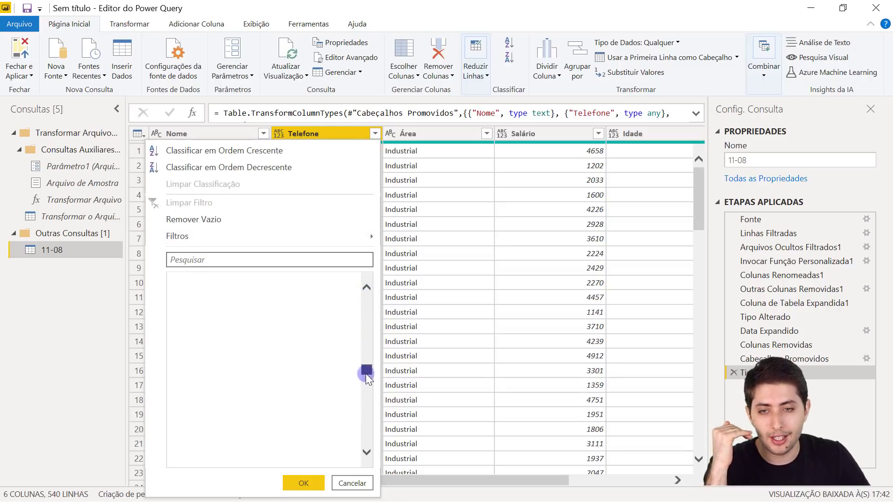
{"action": "left_click_drag", "start_coordinate": [372, 444], "coordinate": [372, 452]}
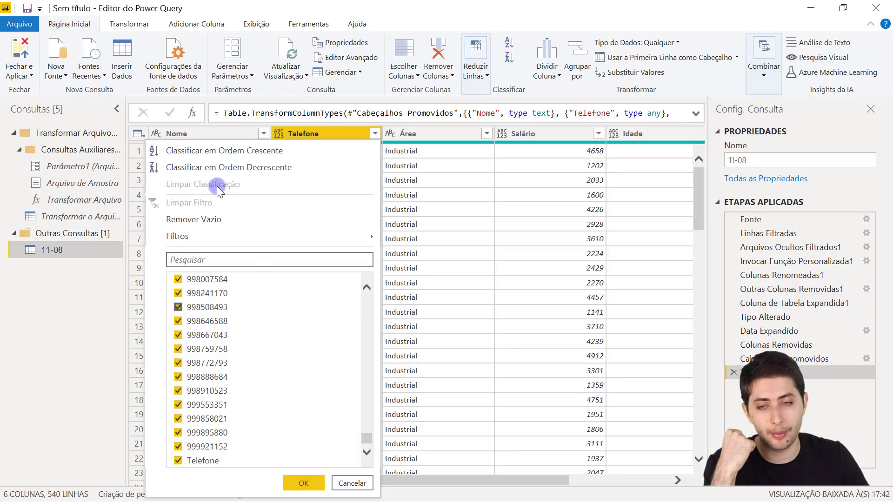
{"action": "left_click", "coordinate": [179, 461]}
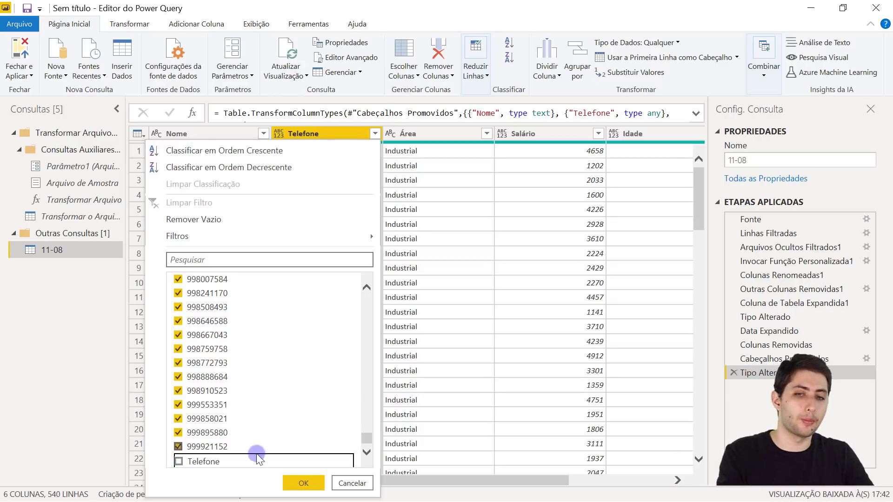
{"action": "left_click", "coordinate": [298, 479]}
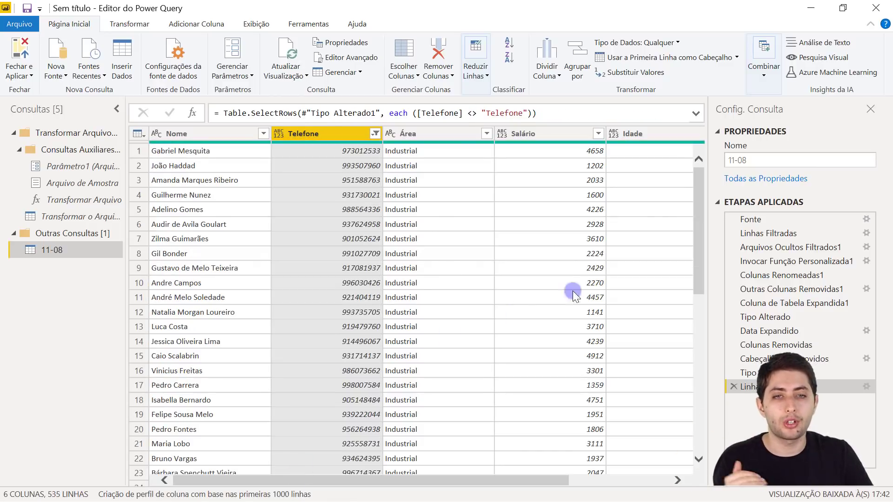
{"action": "left_click_drag", "start_coordinate": [697, 192], "coordinate": [668, 239]}
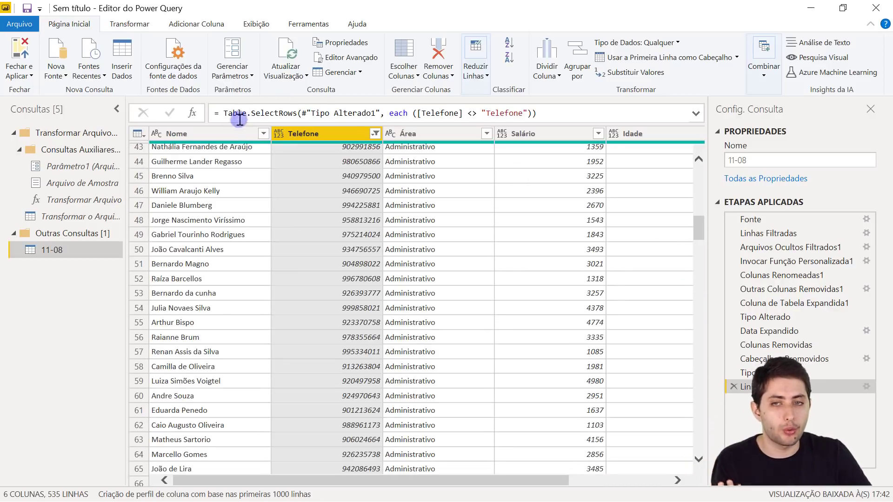
{"action": "left_click", "coordinate": [231, 134]}
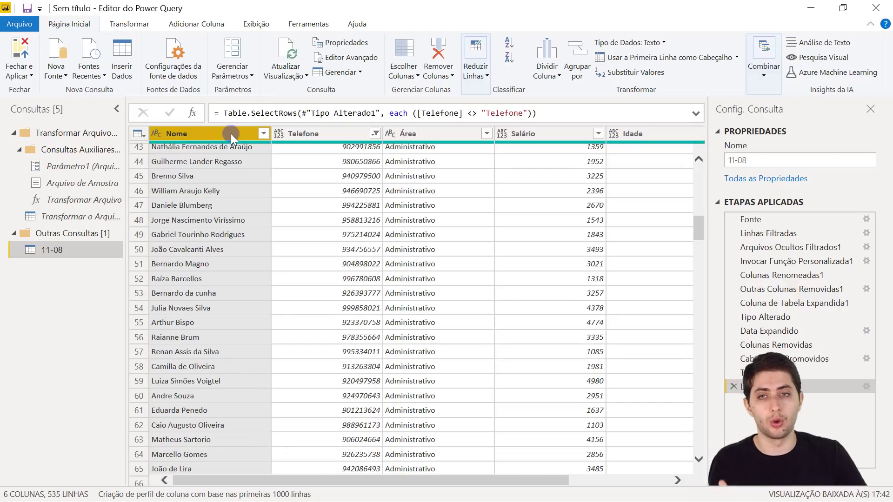
{"action": "left_click", "coordinate": [424, 130]}
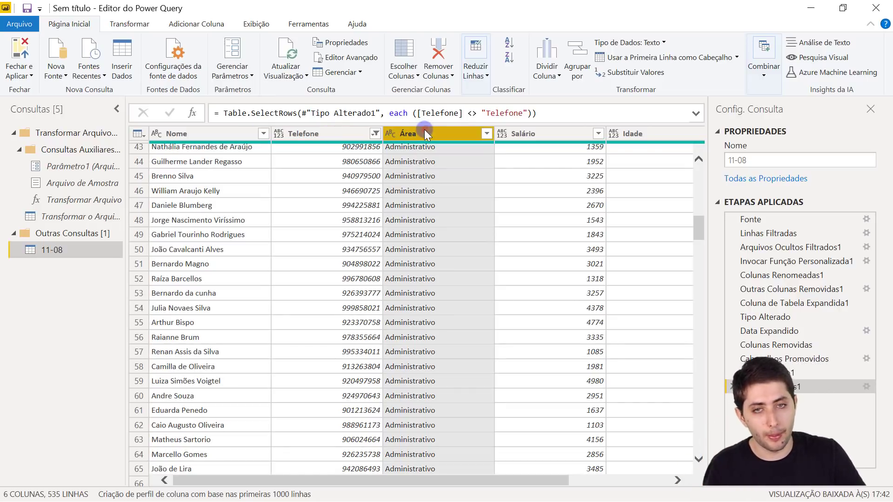
{"action": "left_click", "coordinate": [530, 136]}
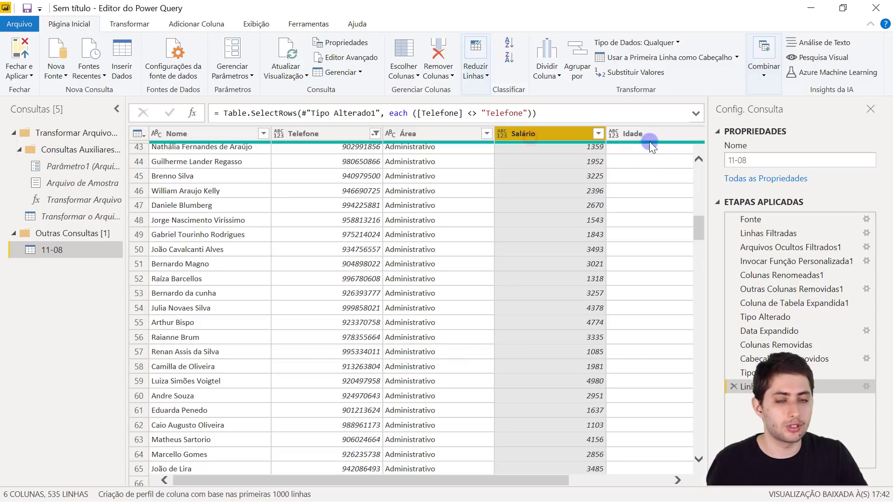
{"action": "left_click_drag", "start_coordinate": [546, 480], "coordinate": [548, 479]}
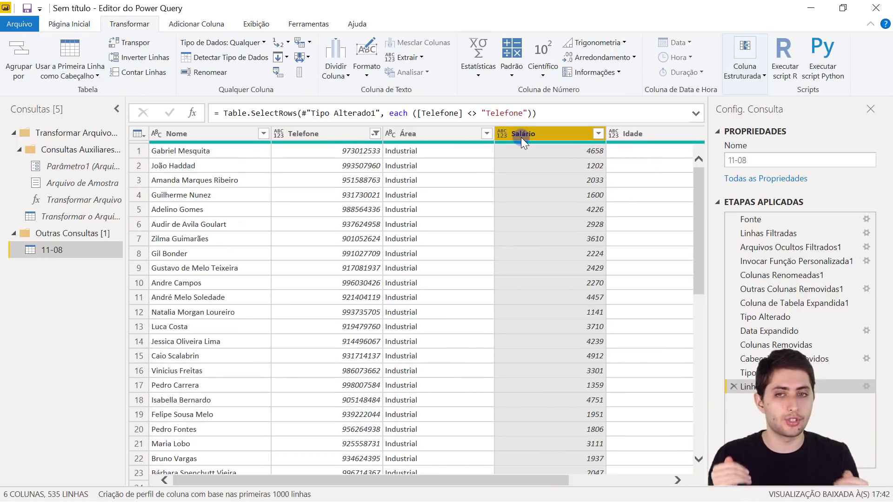
{"action": "left_click", "coordinate": [176, 133]}
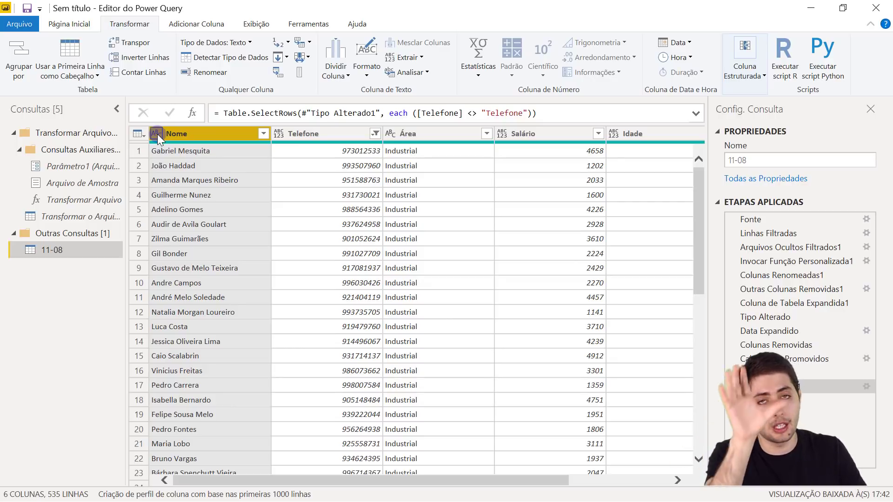
{"action": "left_click", "coordinate": [421, 136]}
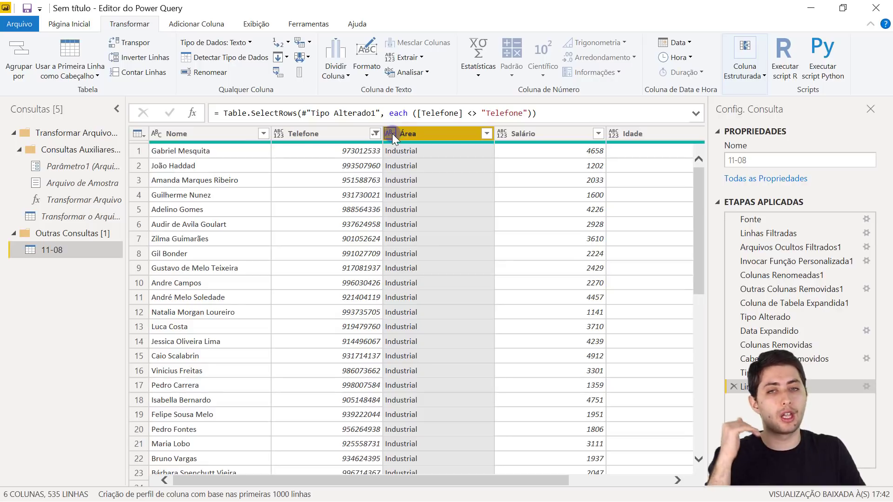
{"action": "left_click", "coordinate": [319, 134]}
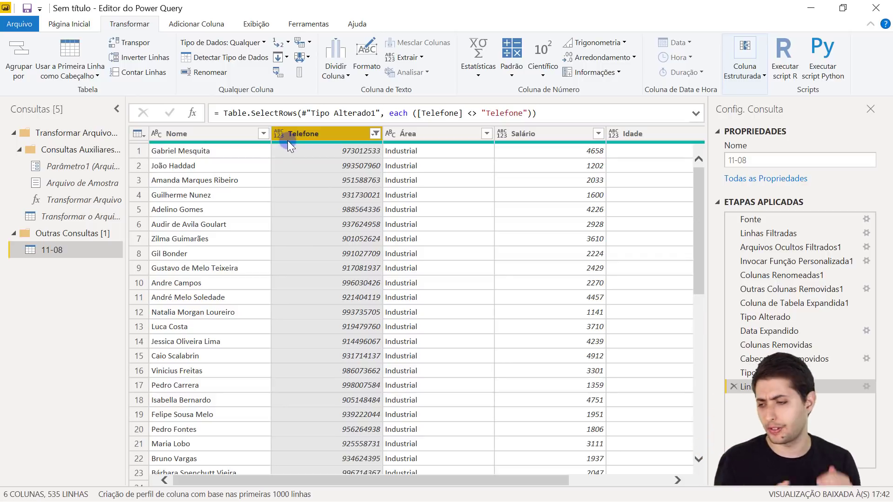
{"action": "left_click", "coordinate": [532, 136]}
{"action": "left_click", "coordinate": [649, 135]}
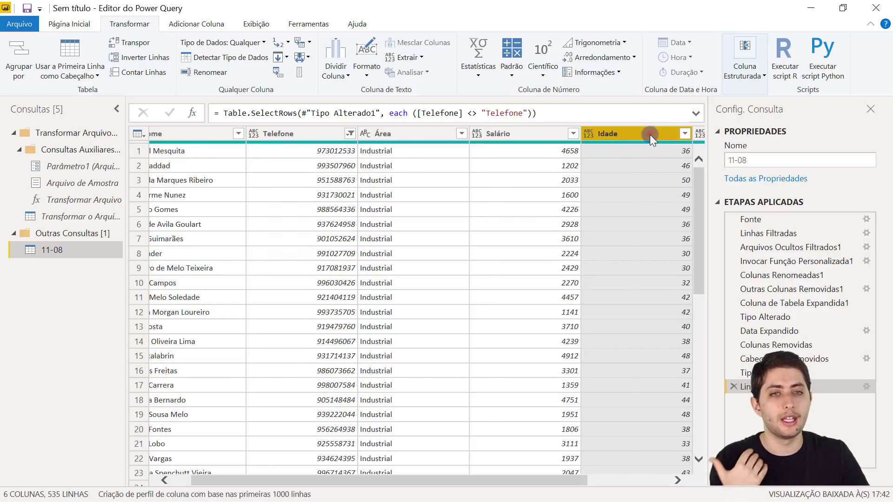
{"action": "left_click_drag", "start_coordinate": [548, 480], "coordinate": [529, 480]}
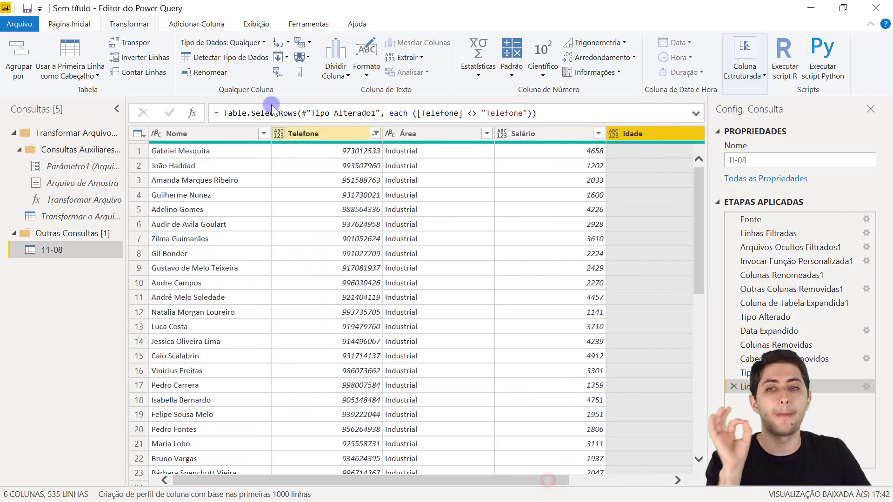
{"action": "left_click", "coordinate": [313, 134]}
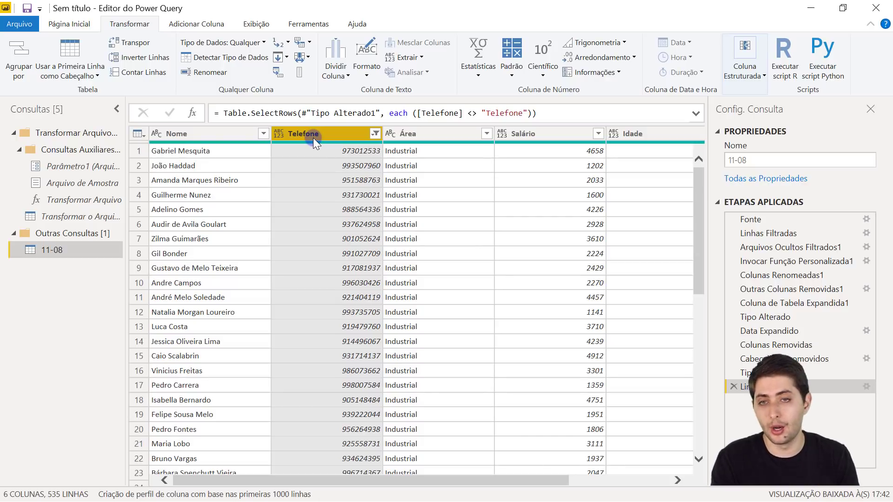
- Check the current data types of the Telefone and Idade columns without changing them
{"action": "left_click", "coordinate": [281, 132]}
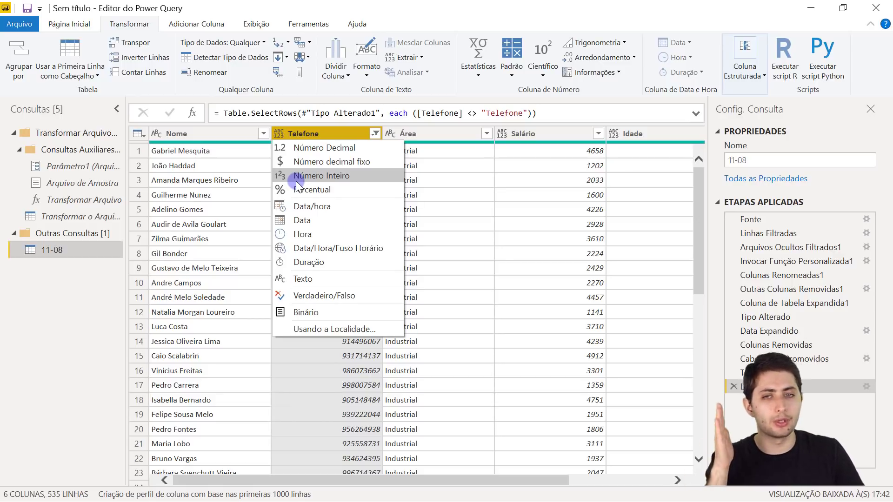
{"action": "left_click", "coordinate": [544, 135]}
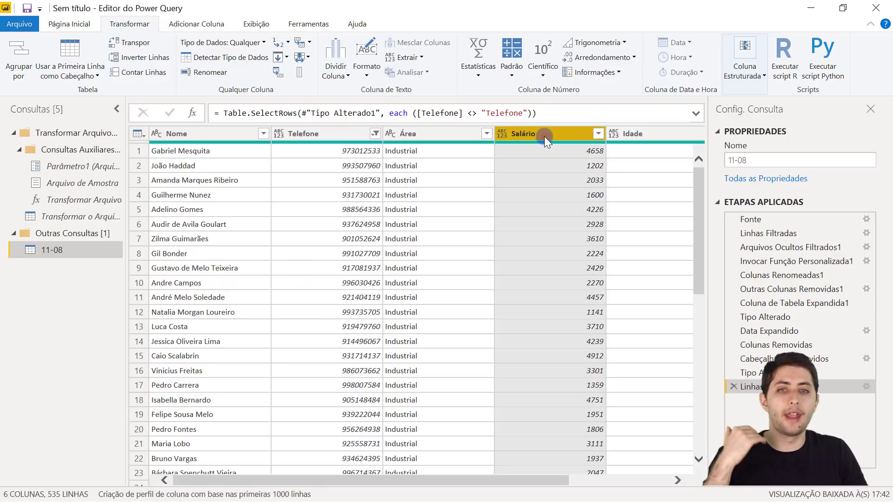
{"action": "left_click", "coordinate": [629, 138]}
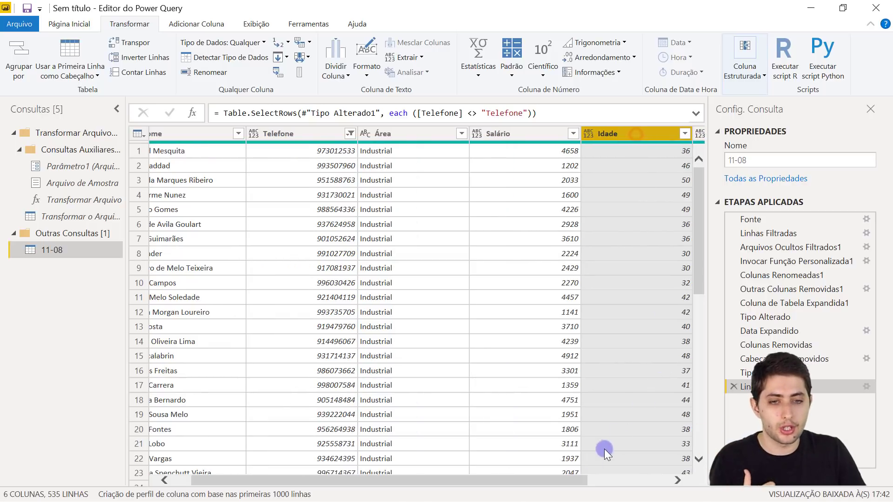
{"action": "left_click_drag", "start_coordinate": [567, 477], "coordinate": [433, 434]}
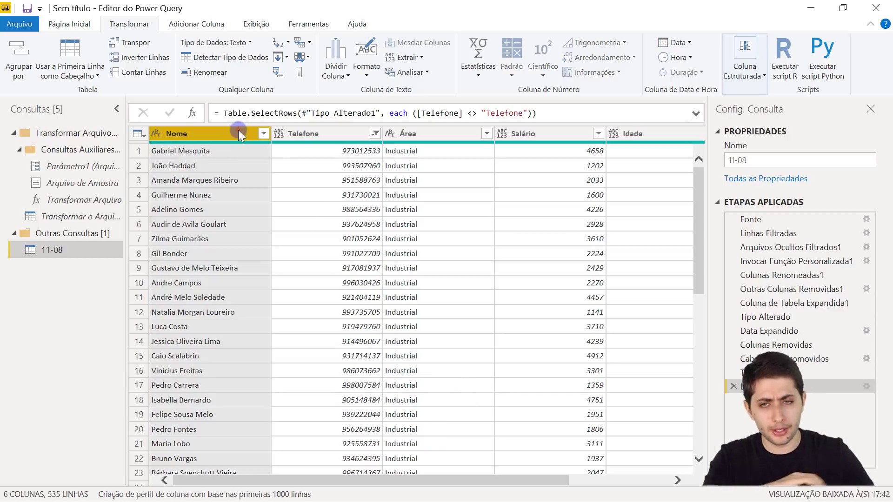
{"action": "left_click", "coordinate": [326, 133]}
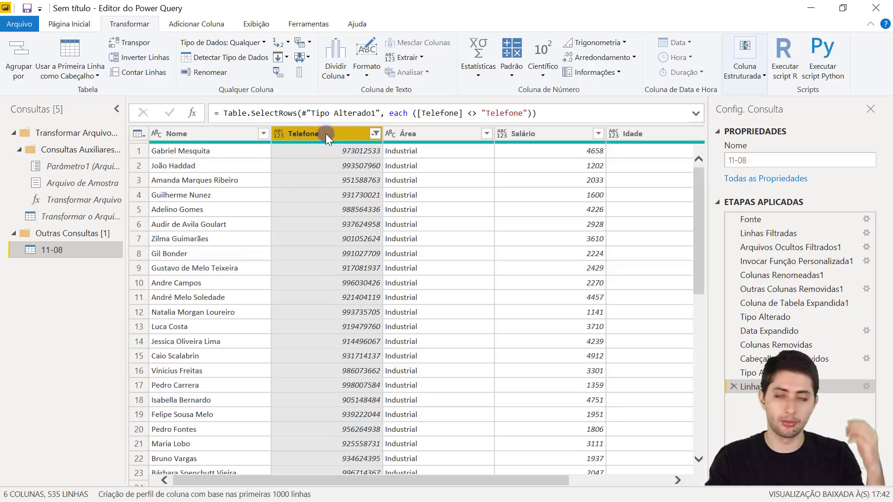
- Detect data types on all columns so Telefone, Salário and Idade become whole numbers
{"action": "key", "text": "ctrl+a"}
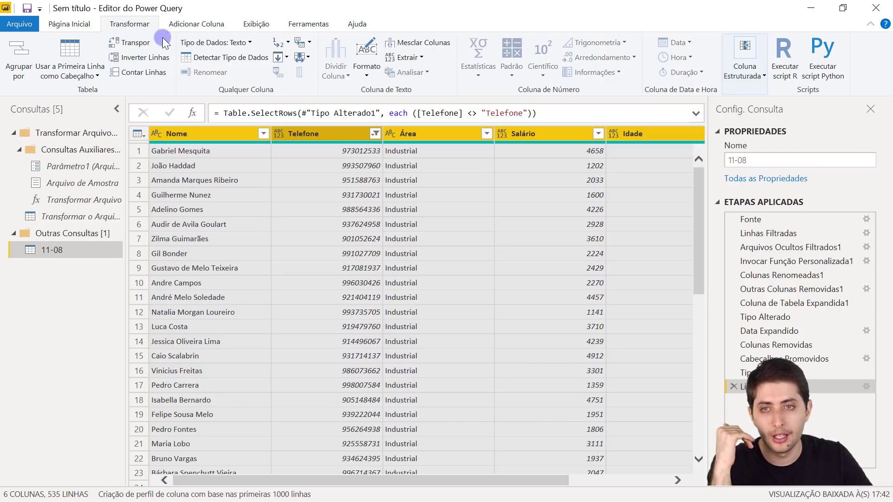
{"action": "left_click", "coordinate": [204, 61]}
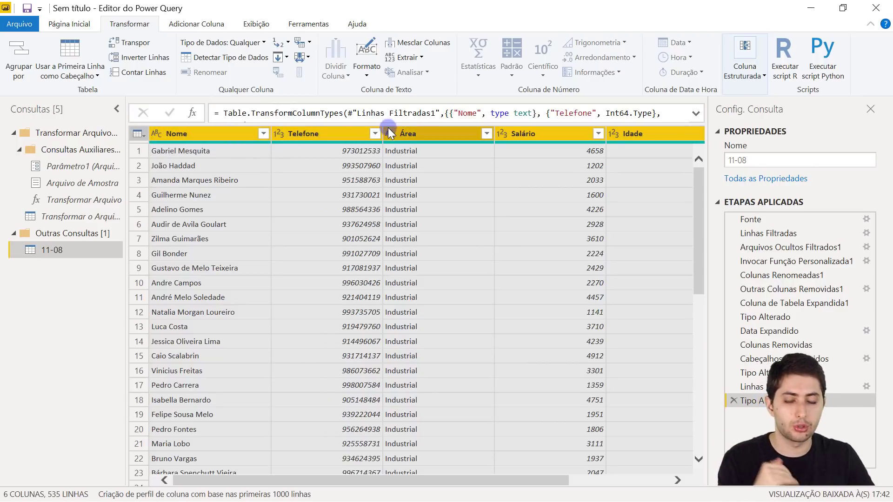
{"action": "left_click", "coordinate": [314, 135]}
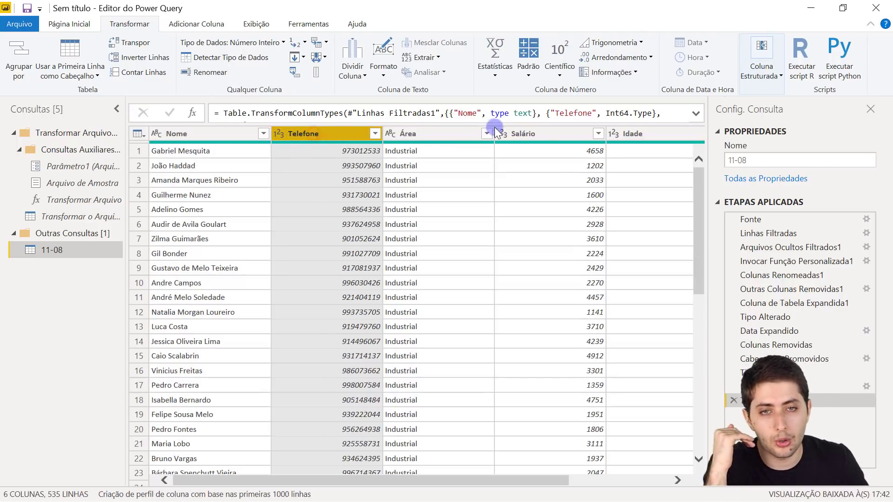
{"action": "left_click_drag", "start_coordinate": [549, 480], "coordinate": [412, 401]}
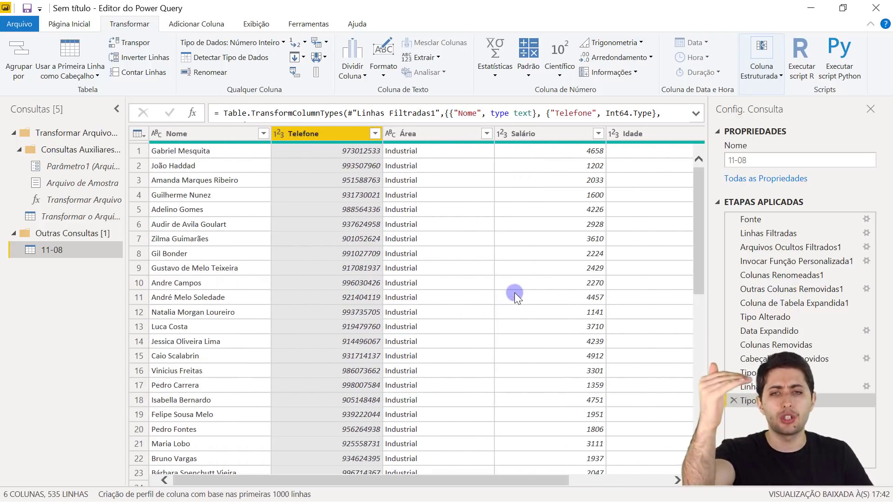
{"action": "scroll", "coordinate": [512, 293], "scroll_direction": "down", "scroll_amount": 7}
{"action": "scroll", "coordinate": [512, 293], "scroll_direction": "down", "scroll_amount": 3}
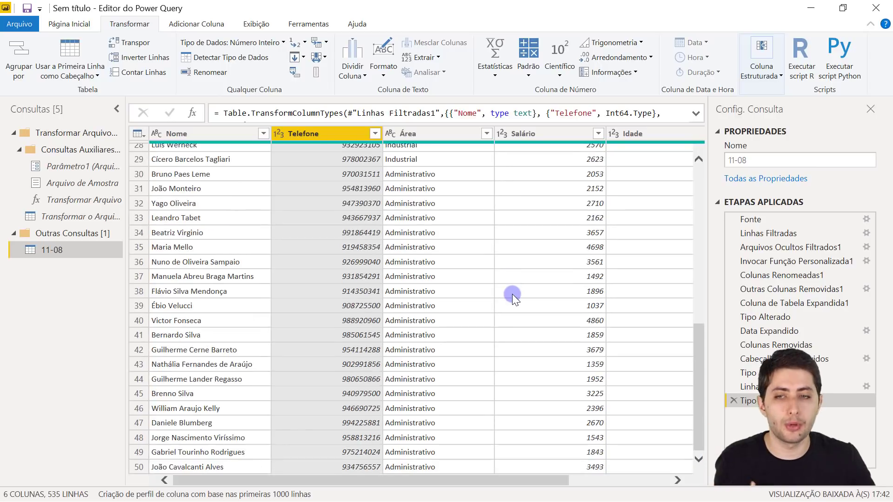
{"action": "scroll", "coordinate": [512, 294], "scroll_direction": "up", "scroll_amount": 10}
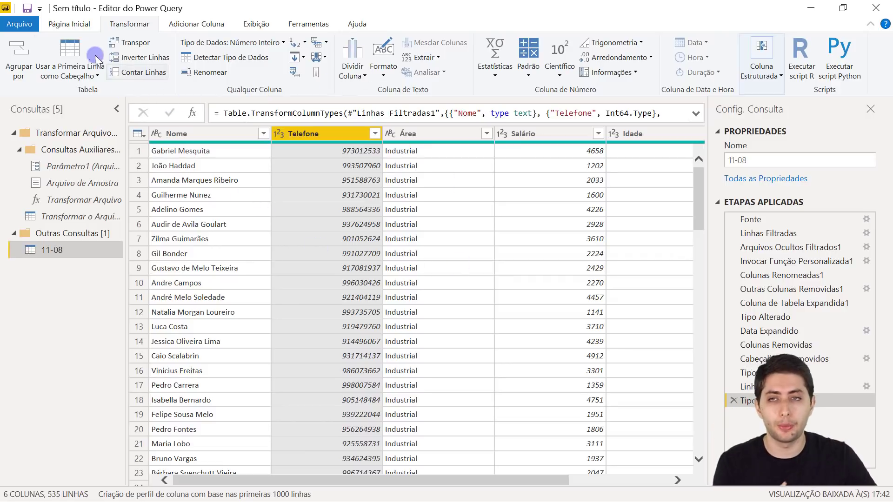
{"action": "left_click", "coordinate": [73, 29]}
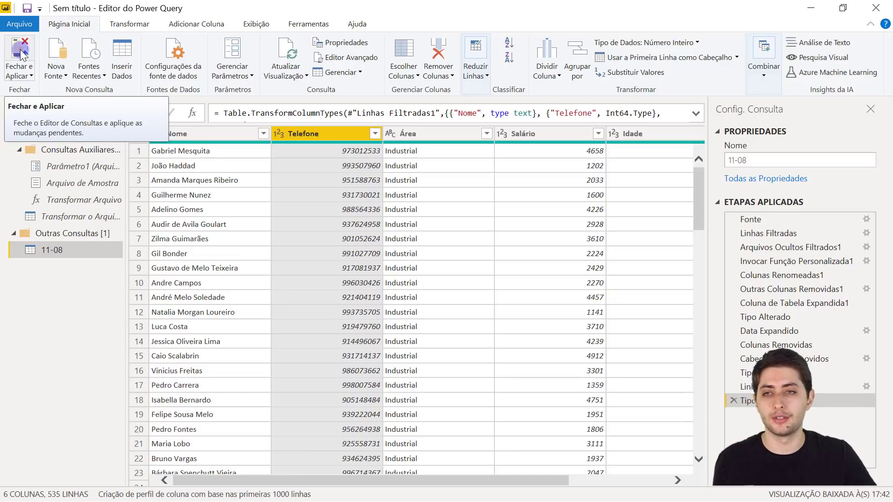
- Apply the query changes and view the loaded 11-08 table's 535 rows in Data view
{"action": "left_click", "coordinate": [21, 50]}
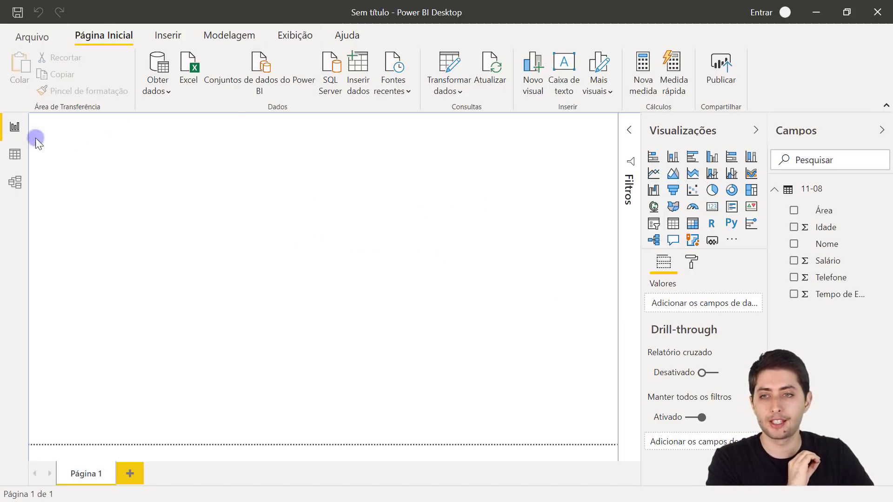
{"action": "left_click", "coordinate": [16, 156]}
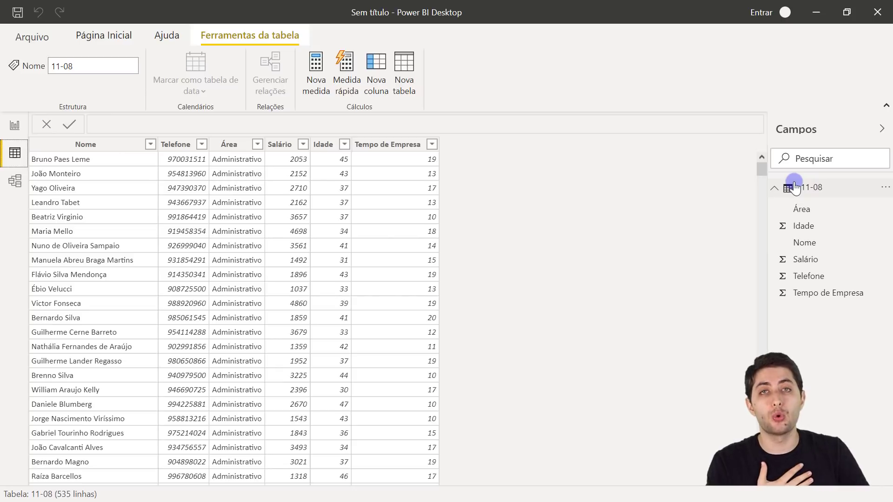
{"action": "mouse_move", "coordinate": [814, 191]}
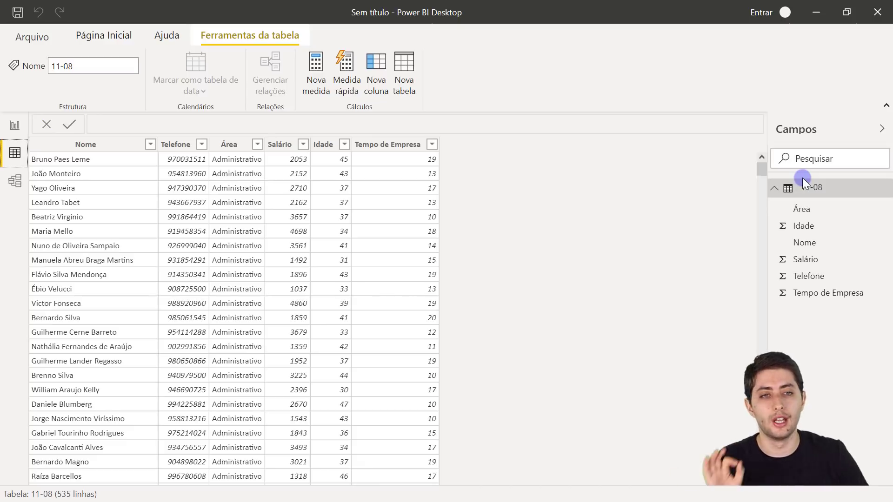
- Rename the 11-08 table to 'Cadastro Funcionários' and check its Nome and Telefone columns
{"action": "double_click", "coordinate": [811, 188]}
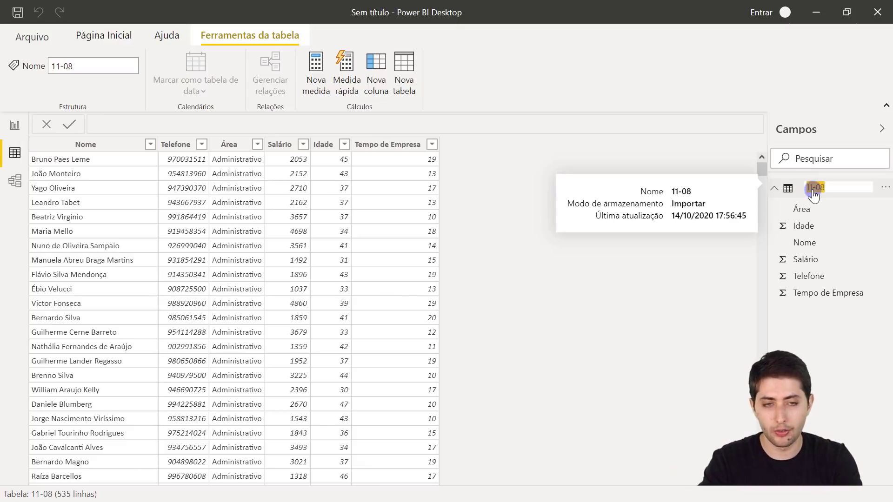
{"action": "type", "text": "Cadastro Fu"}
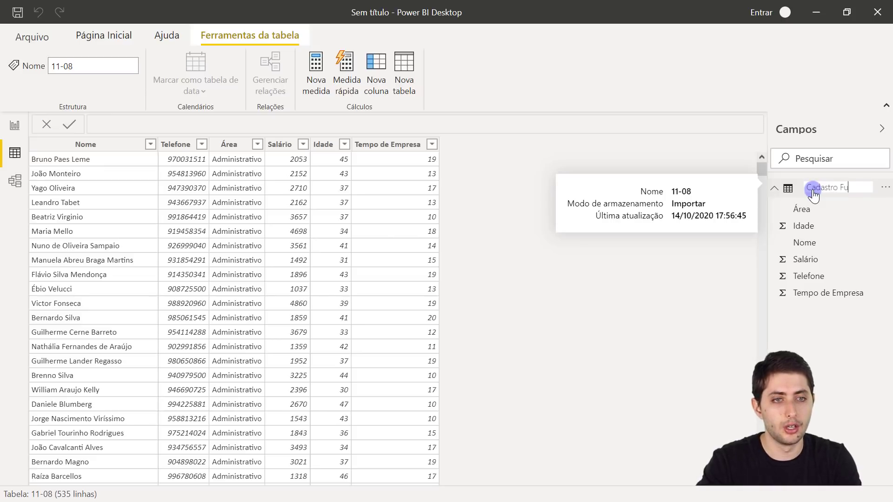
{"action": "type", "text": "ncionários"}
{"action": "key", "text": "Return"}
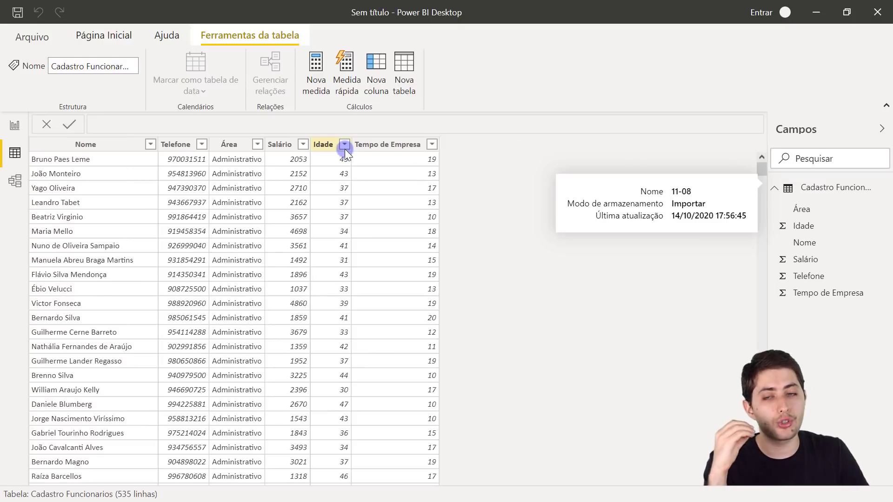
{"action": "left_click", "coordinate": [93, 143]}
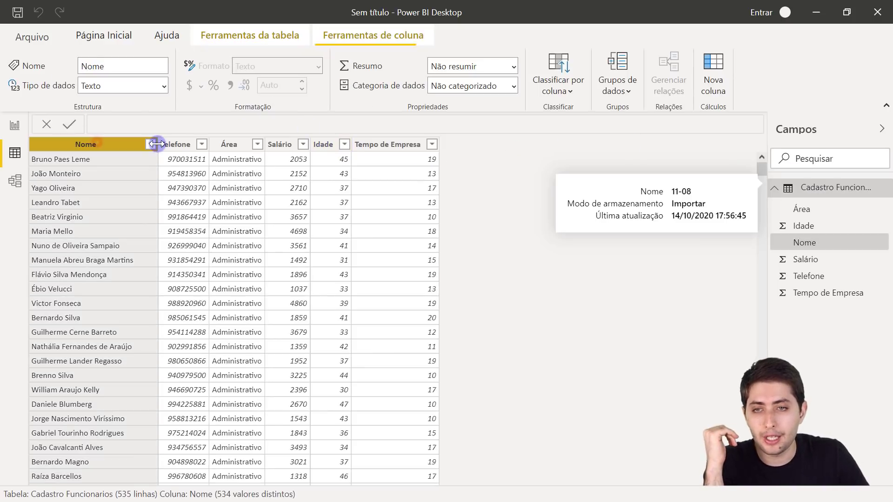
{"action": "left_click", "coordinate": [183, 144]}
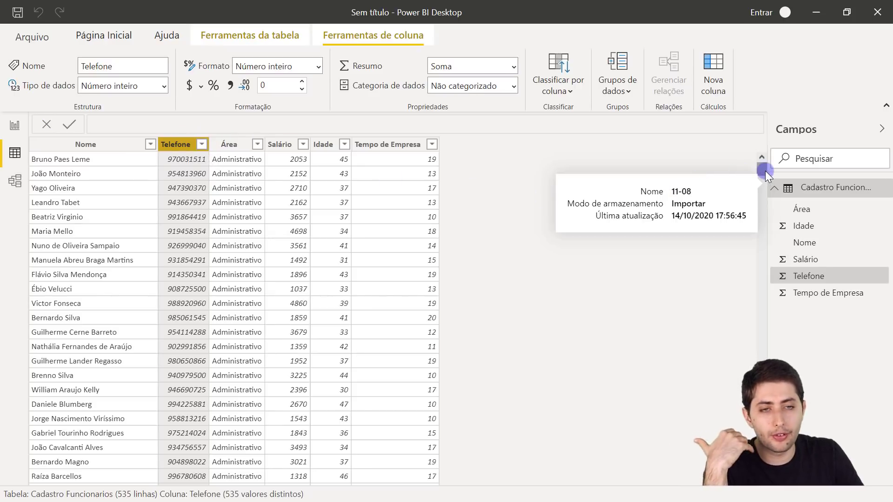
{"action": "left_click_drag", "start_coordinate": [764, 171], "coordinate": [735, 151]}
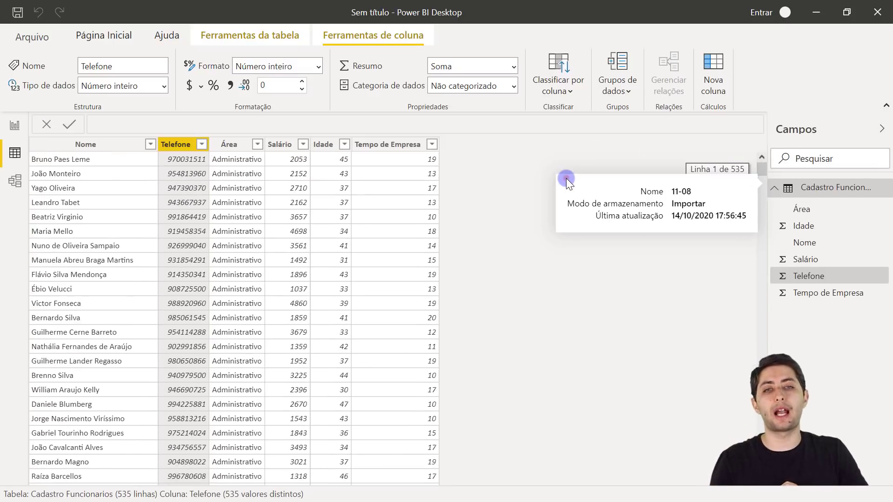
{"action": "left_click_drag", "start_coordinate": [565, 178], "coordinate": [555, 171]}
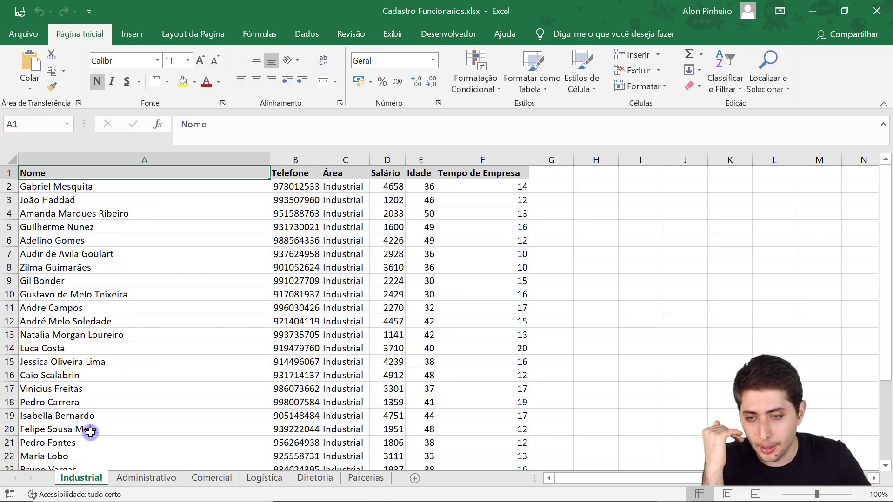
- Enter the new employee's full name in cell A31, correcting a typo
{"action": "left_click_drag", "start_coordinate": [91, 188], "coordinate": [88, 361]}
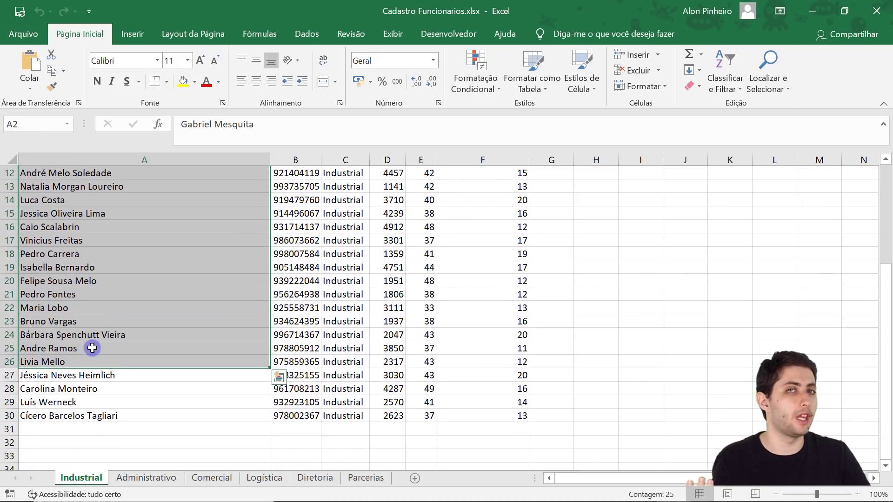
{"action": "left_click", "coordinate": [109, 424]}
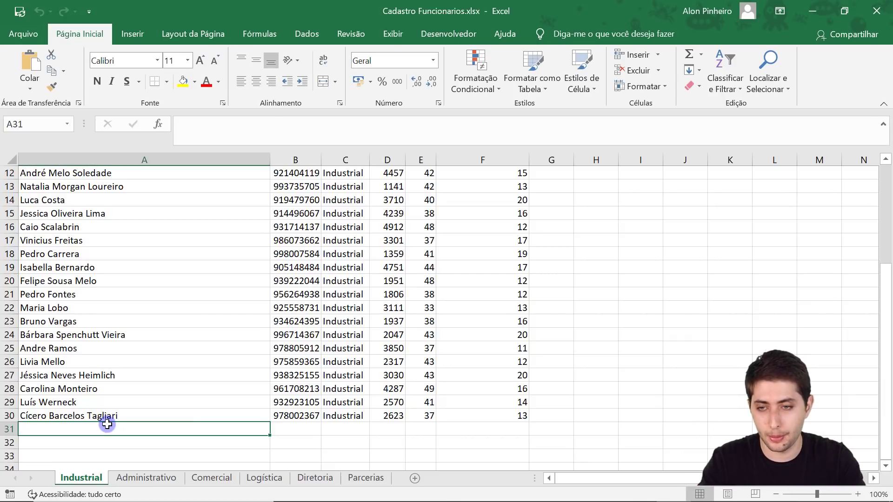
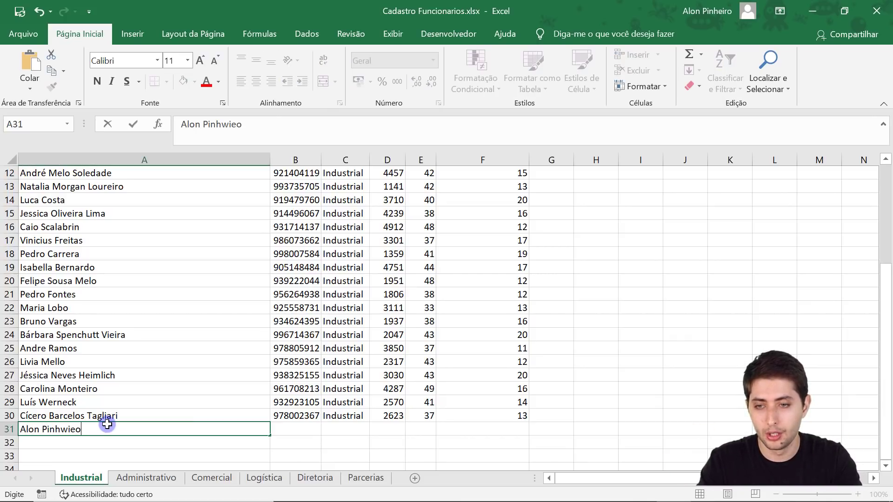
{"action": "key", "text": "Tab"}
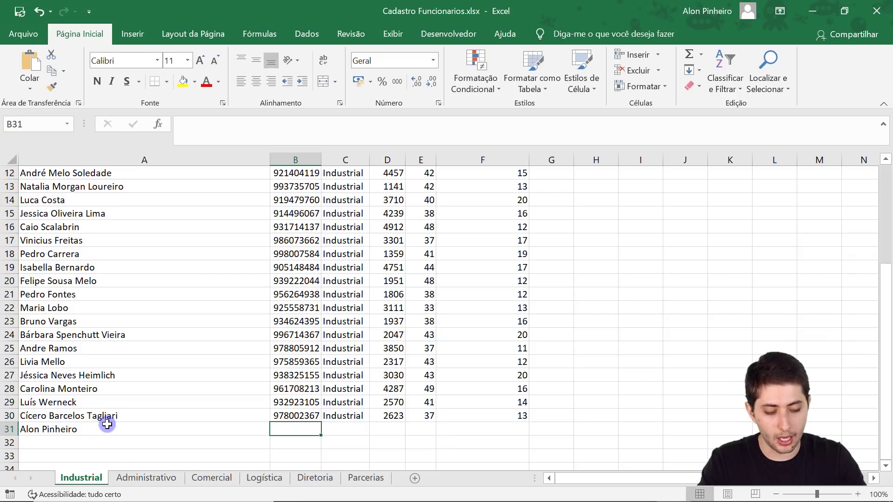
- Fill row 31 with the employee's phone number, Industrial, salary 3000, age 25 and tenure 4
{"action": "key", "text": "Page_Up"}
{"action": "key", "text": "ctrl+Down"}
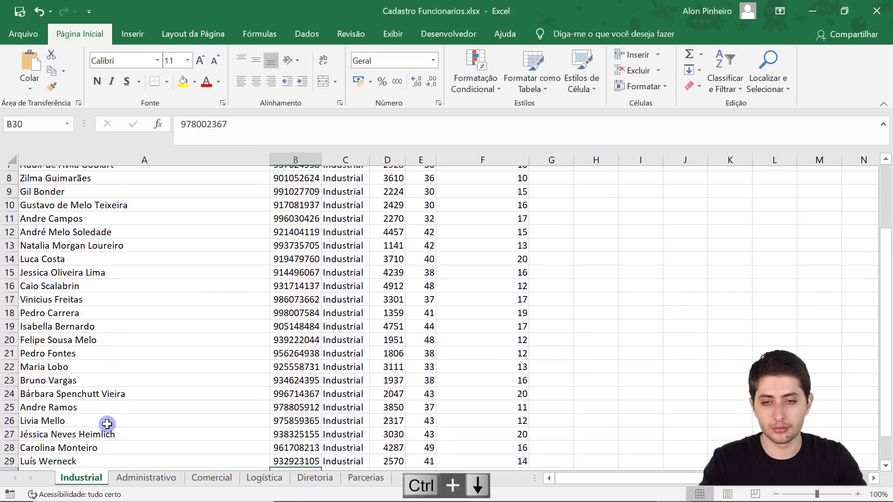
{"action": "key", "text": "Down"}
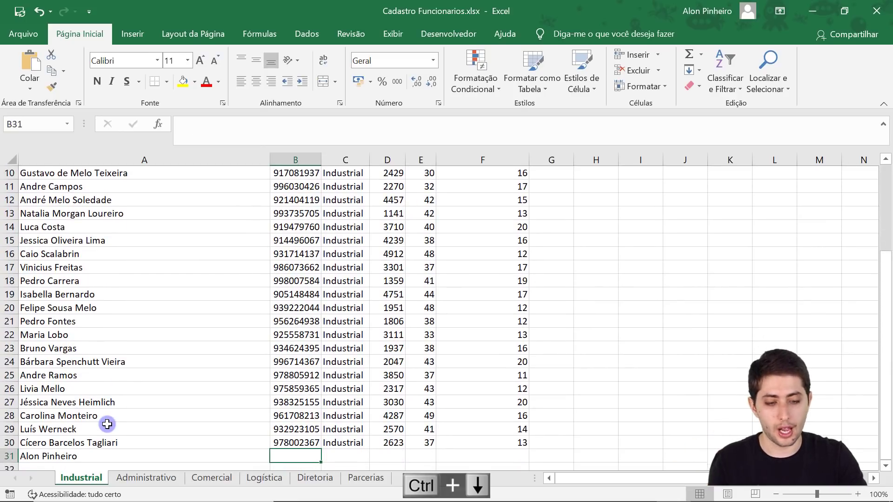
{"action": "type", "text": "98"}
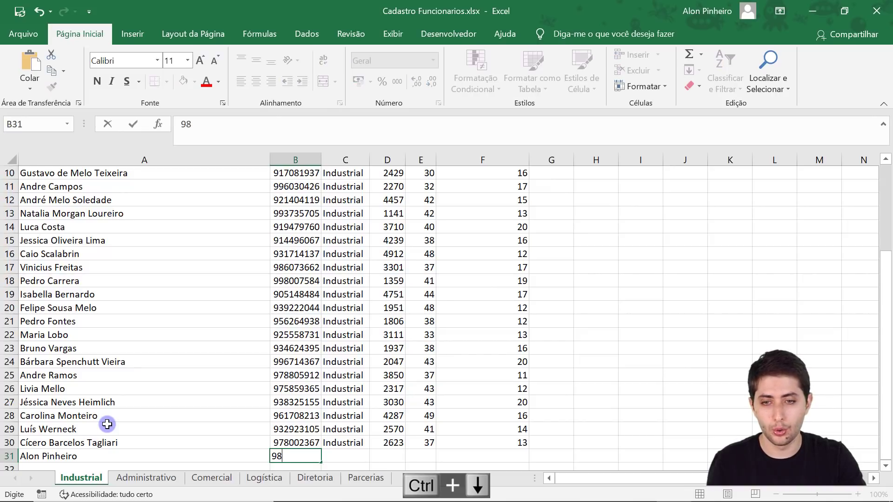
{"action": "type", "text": "7654321"}
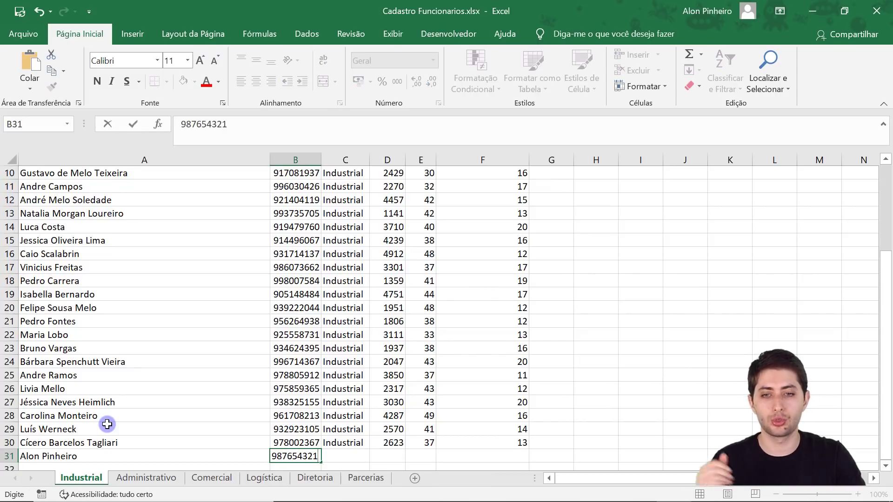
{"action": "key", "text": "Tab"}
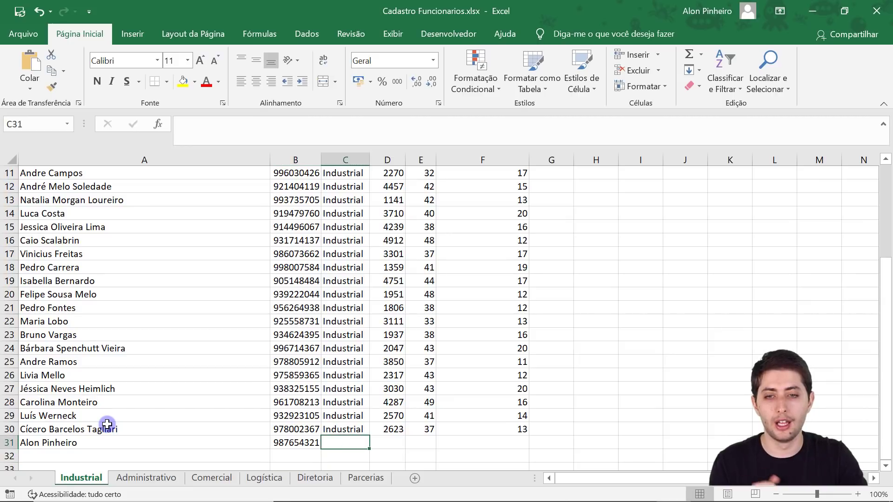
{"action": "type", "text": "Industrial"}
{"action": "key", "text": "Tab"}
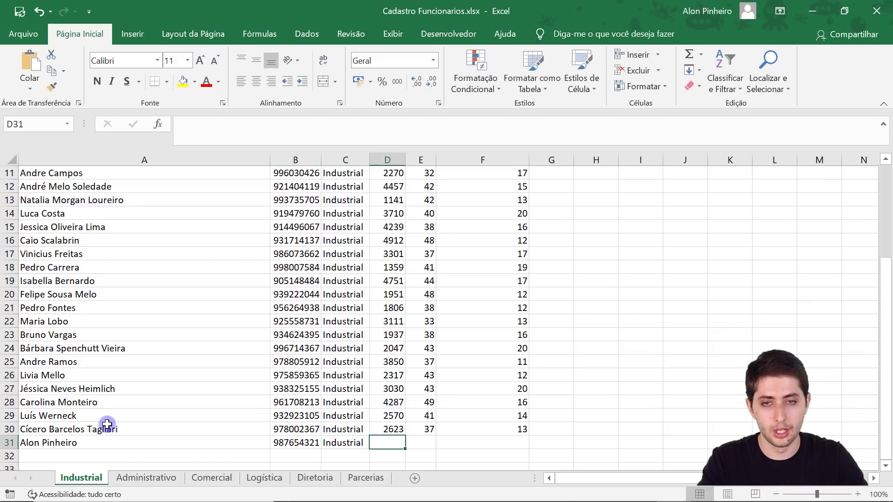
{"action": "type", "text": "300"}
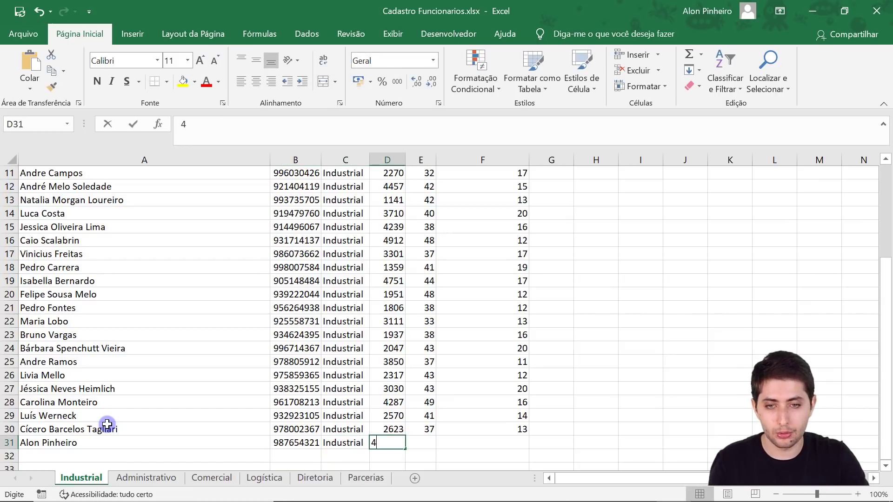
{"action": "type", "text": "00"}
{"action": "key", "text": "Tab"}
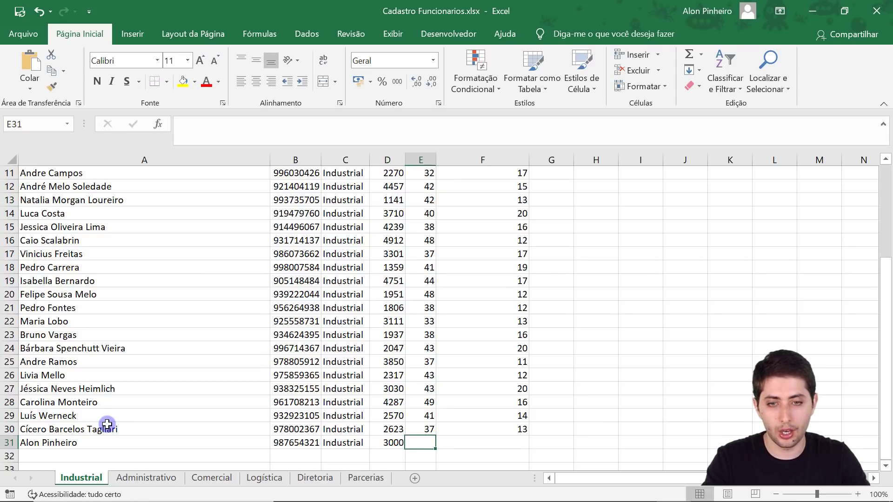
{"action": "type", "text": "25"}
{"action": "key", "text": "Tab"}
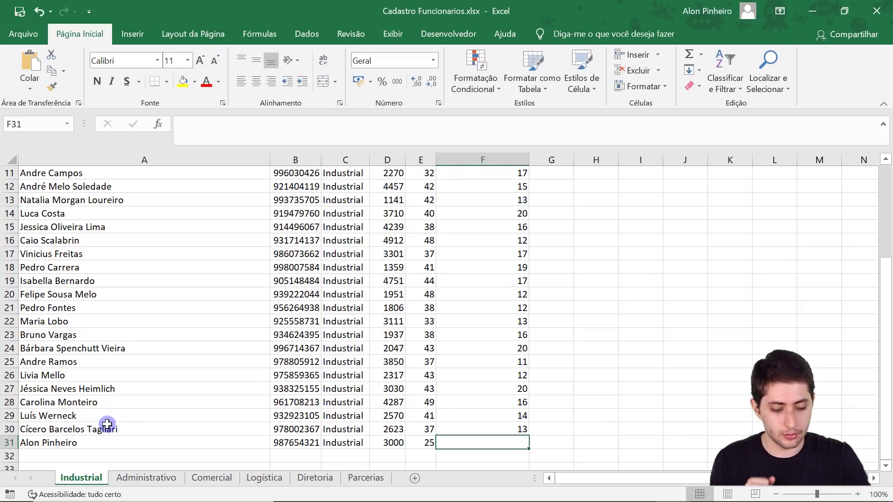
{"action": "type", "text": "4"}
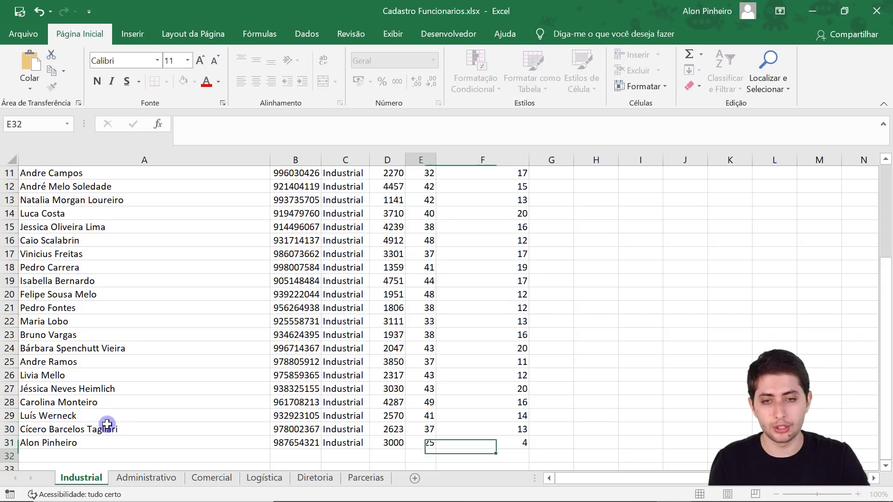
{"action": "key", "text": "Return"}
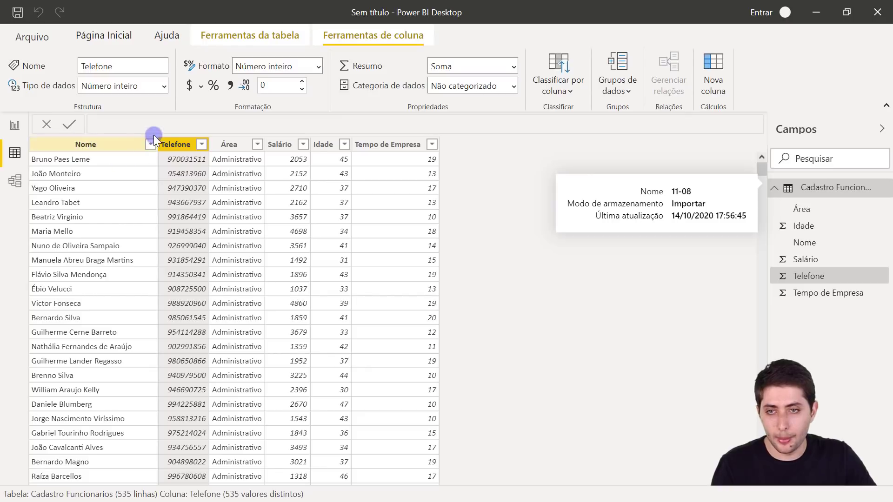
- Dismiss the Nome filter list and refresh the data, bringing the table to 536 rows
{"action": "left_click", "coordinate": [152, 145]}
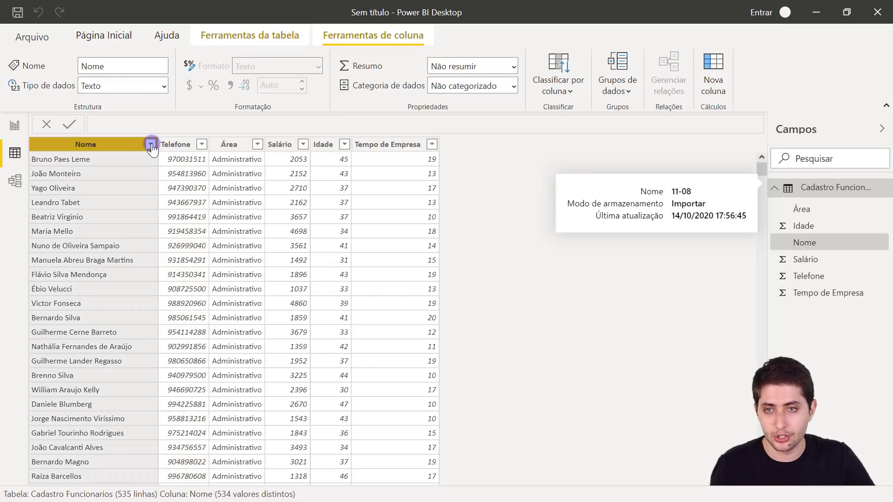
{"action": "scroll", "coordinate": [222, 196], "scroll_direction": "down", "scroll_amount": 4}
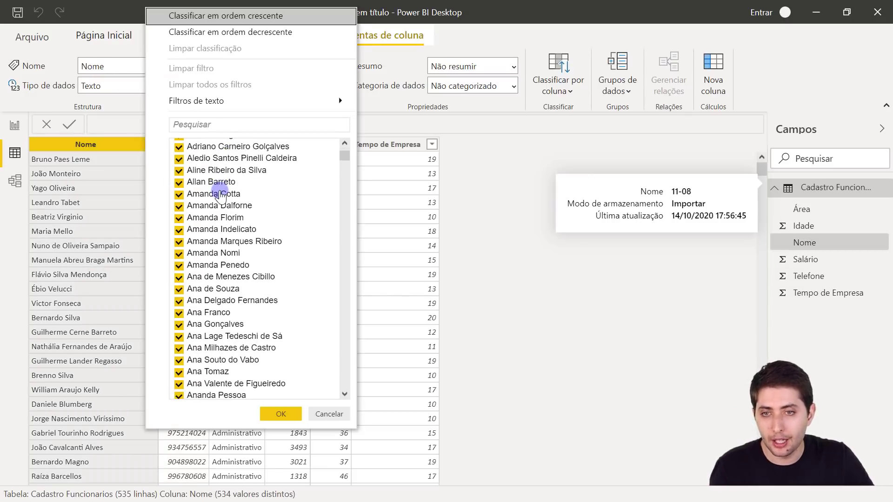
{"action": "scroll", "coordinate": [236, 231], "scroll_direction": "up", "scroll_amount": 4}
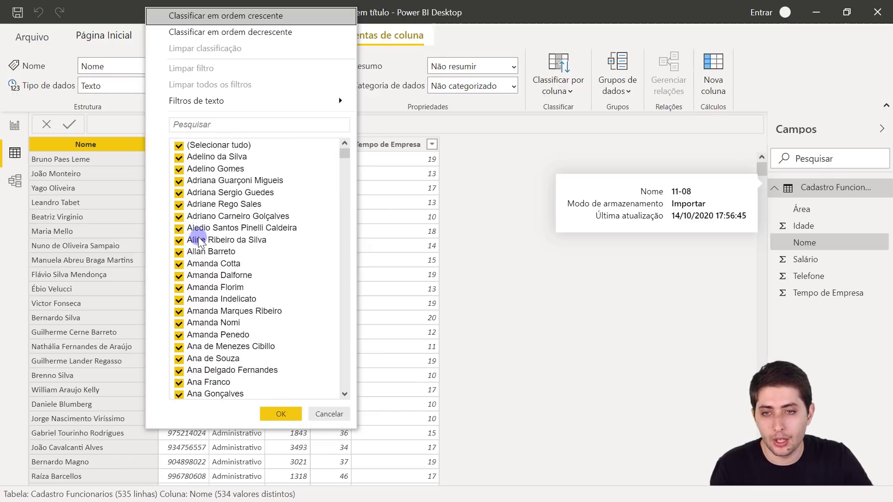
{"action": "left_click", "coordinate": [314, 414]}
{"action": "left_click", "coordinate": [95, 42]}
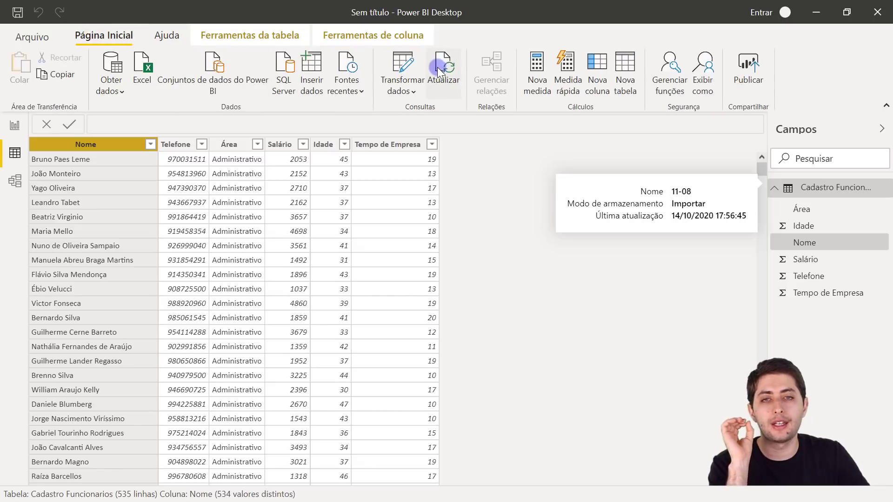
{"action": "left_click", "coordinate": [442, 81]}
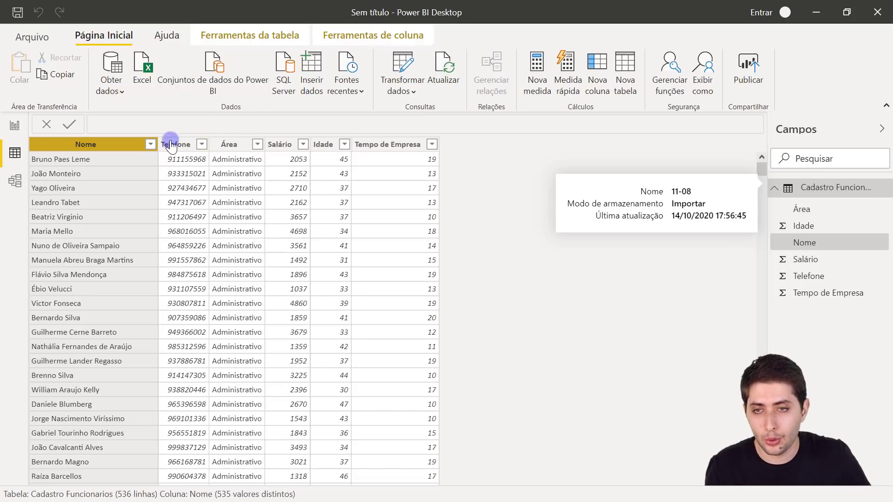
{"action": "left_click", "coordinate": [151, 145]}
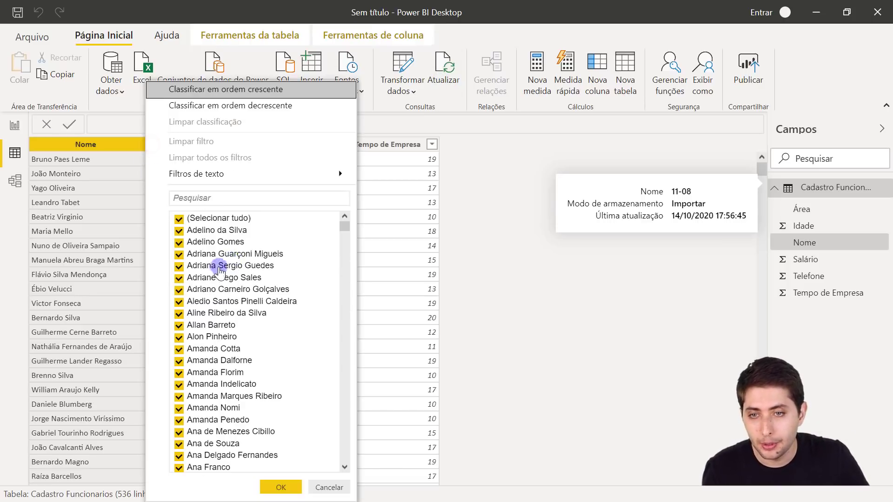
{"action": "left_click", "coordinate": [205, 198]}
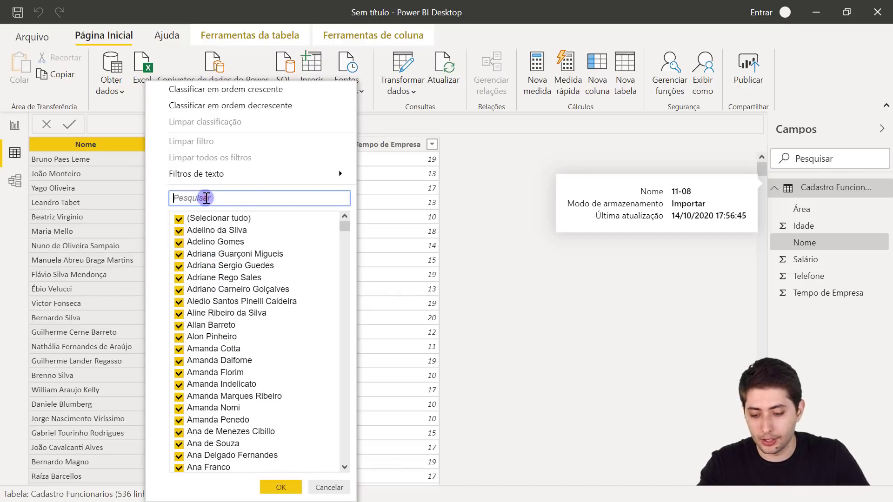
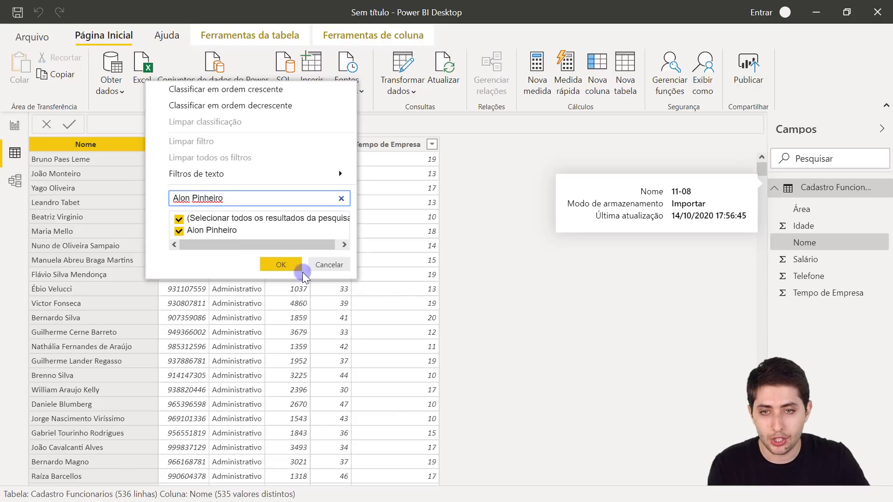
{"action": "left_click", "coordinate": [280, 266]}
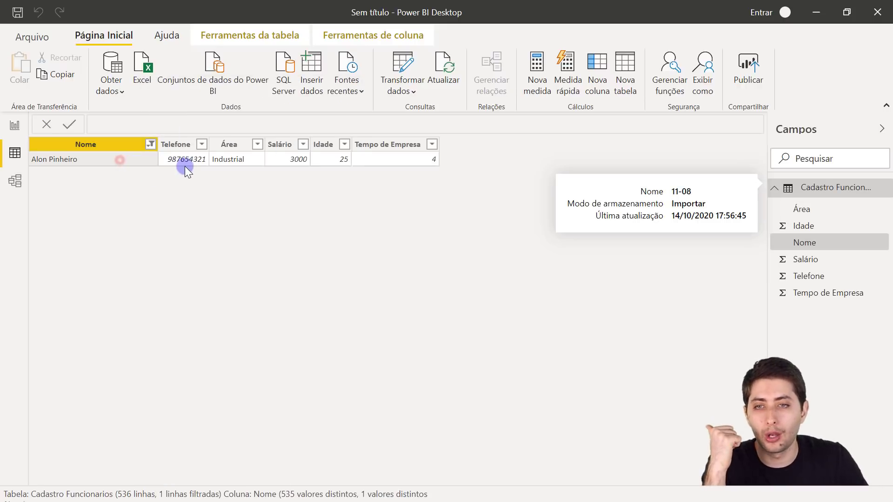
{"action": "left_click", "coordinate": [181, 161]}
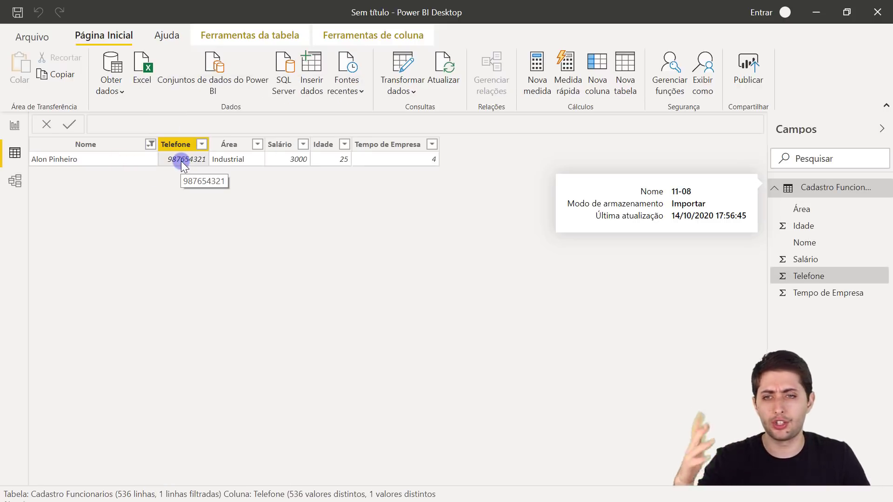
{"action": "left_click", "coordinate": [238, 160]}
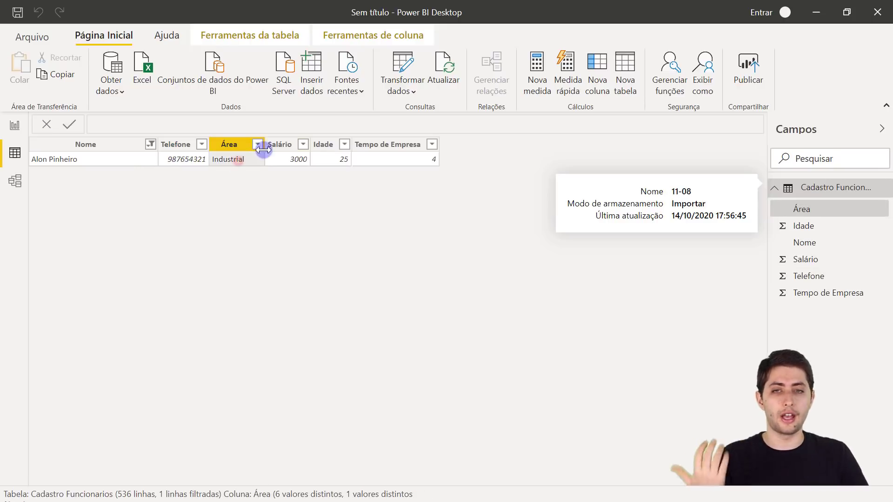
{"action": "left_click", "coordinate": [284, 160]}
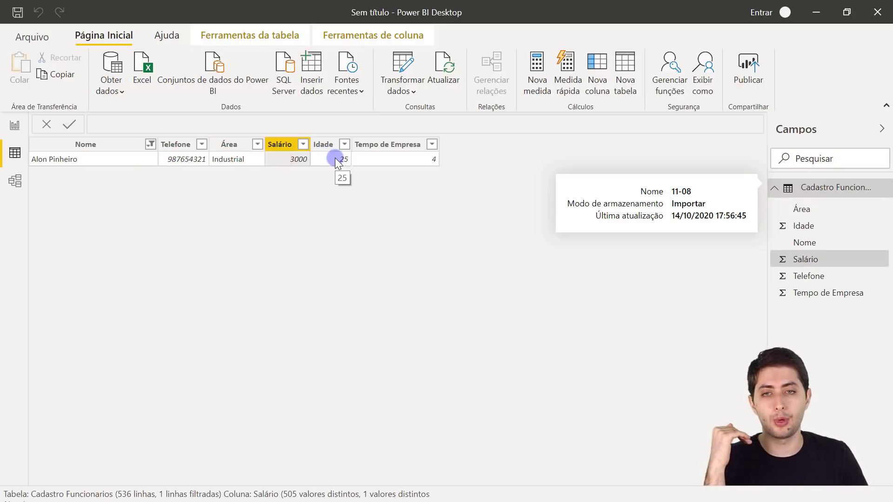
{"action": "left_click", "coordinate": [335, 158]}
{"action": "left_click", "coordinate": [363, 161]}
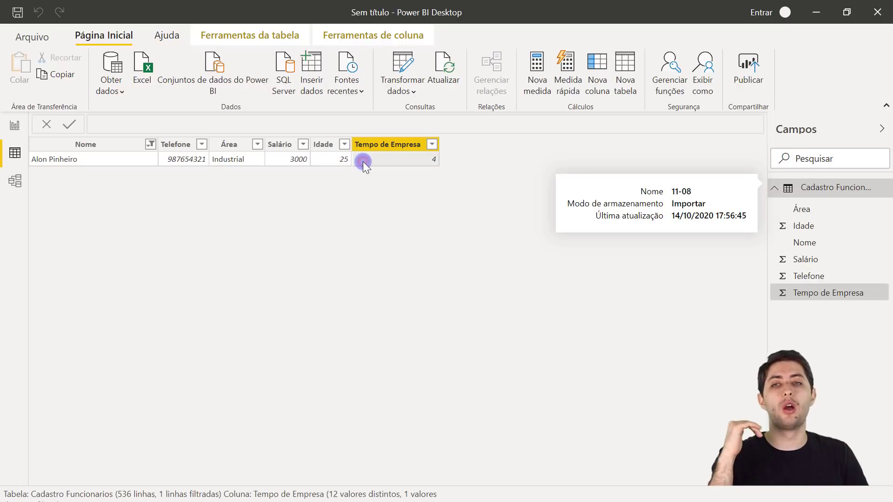
{"action": "left_click", "coordinate": [151, 145]}
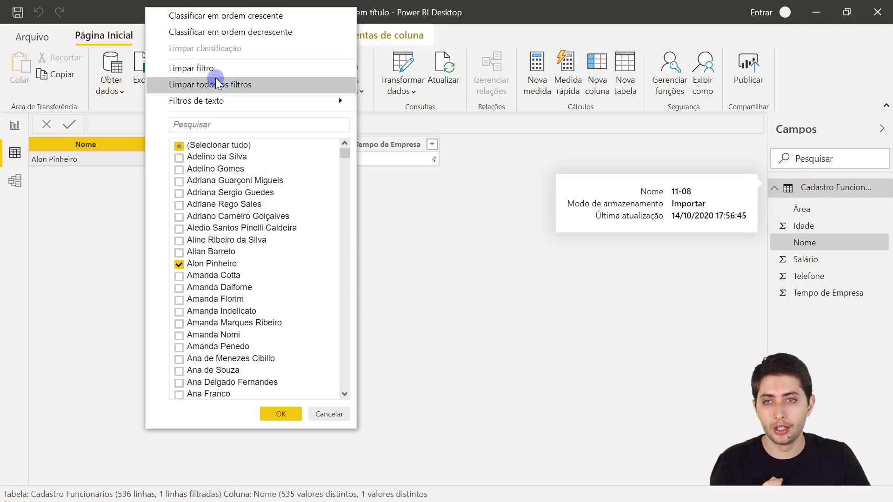
{"action": "left_click", "coordinate": [187, 69]}
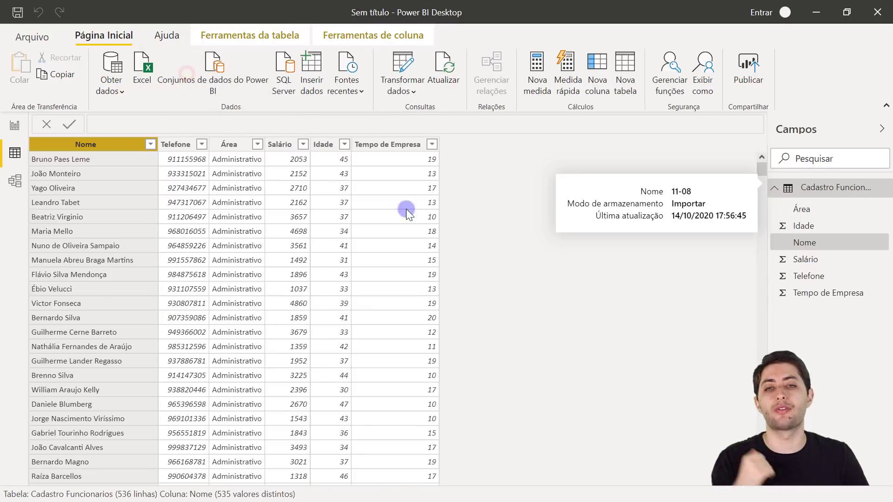